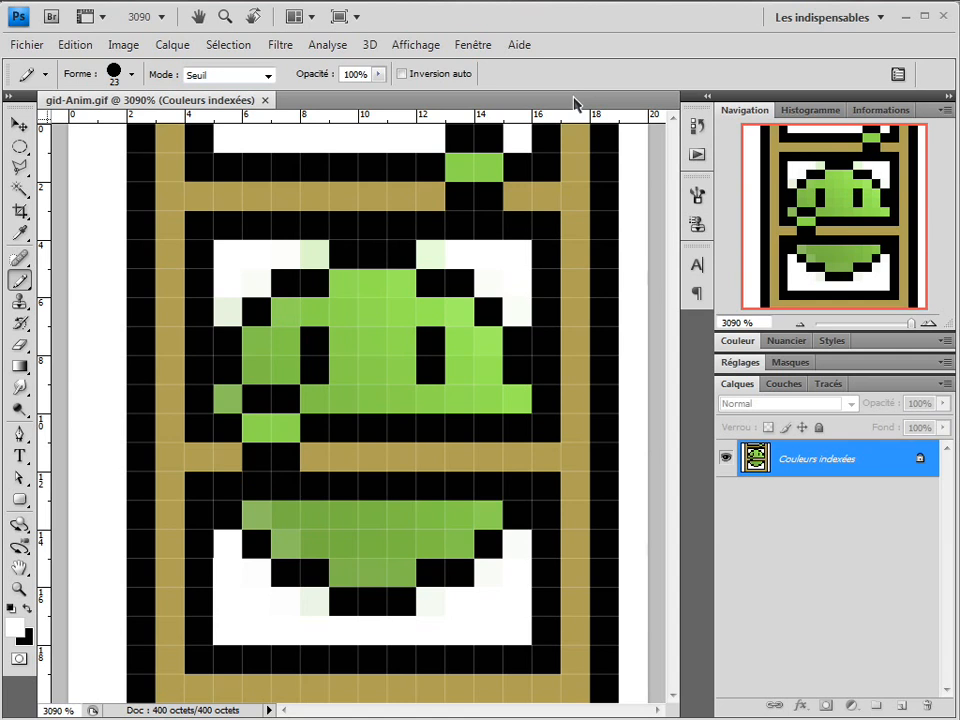
Create a new 20 × 20 pixel RGB document at 72 pixels/inch with a white background and fit it to the window
{"action": "left_click", "coordinate": [27, 44]}
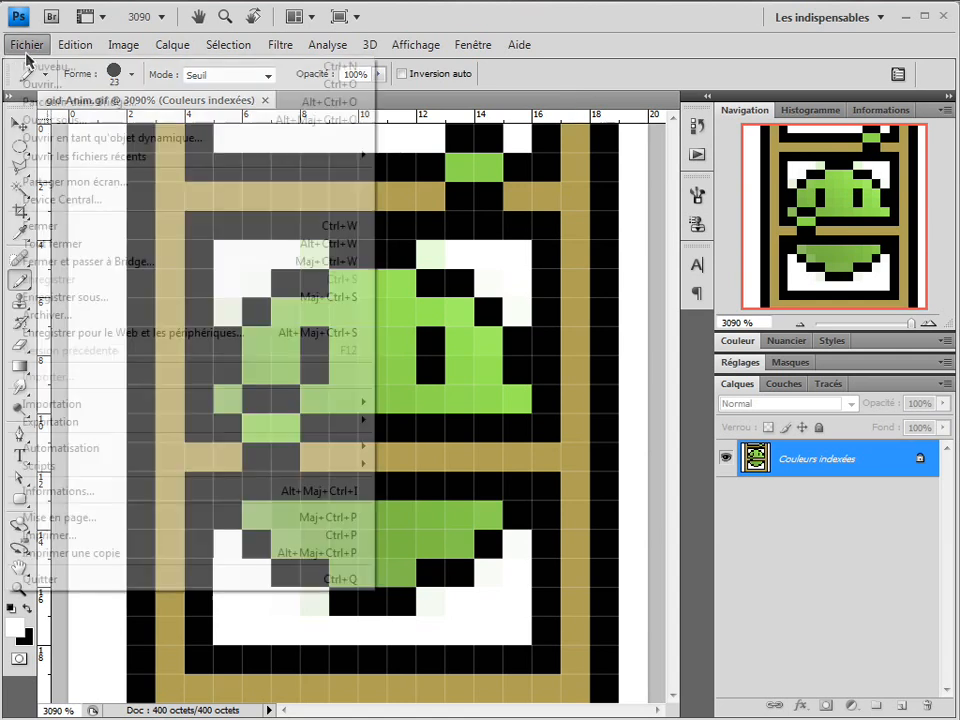
{"action": "left_click", "coordinate": [51, 70]}
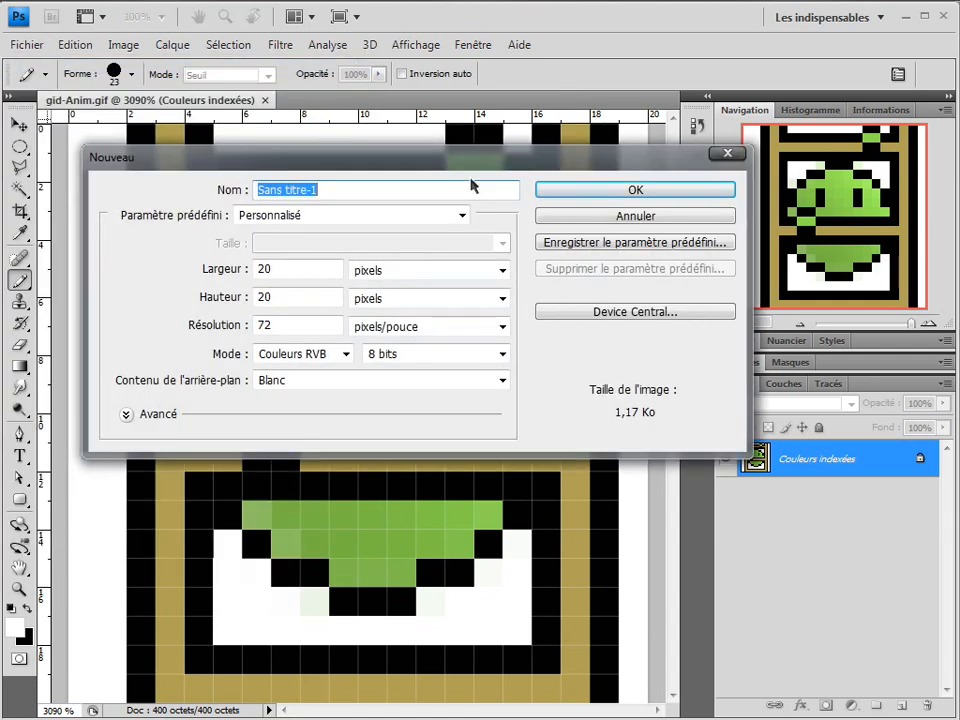
{"action": "key", "text": "Return"}
{"action": "key", "text": "z"}
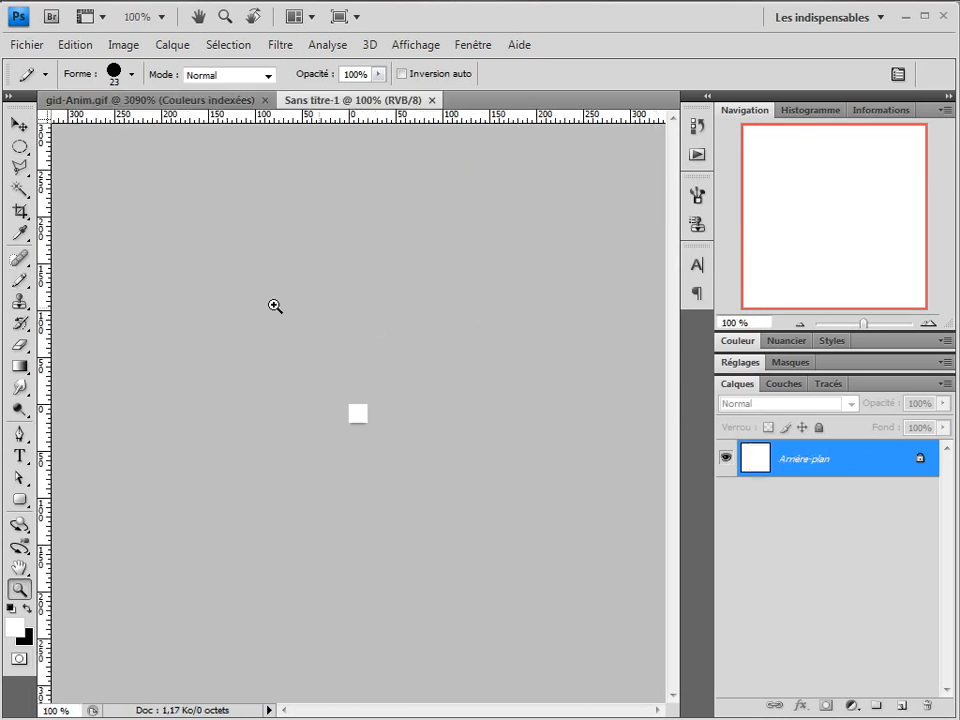
{"action": "key", "text": "ctrl+0"}
Convert the locked background into a regular layer, keeping the default name Calque 0
{"action": "double_click", "coordinate": [845, 458]}
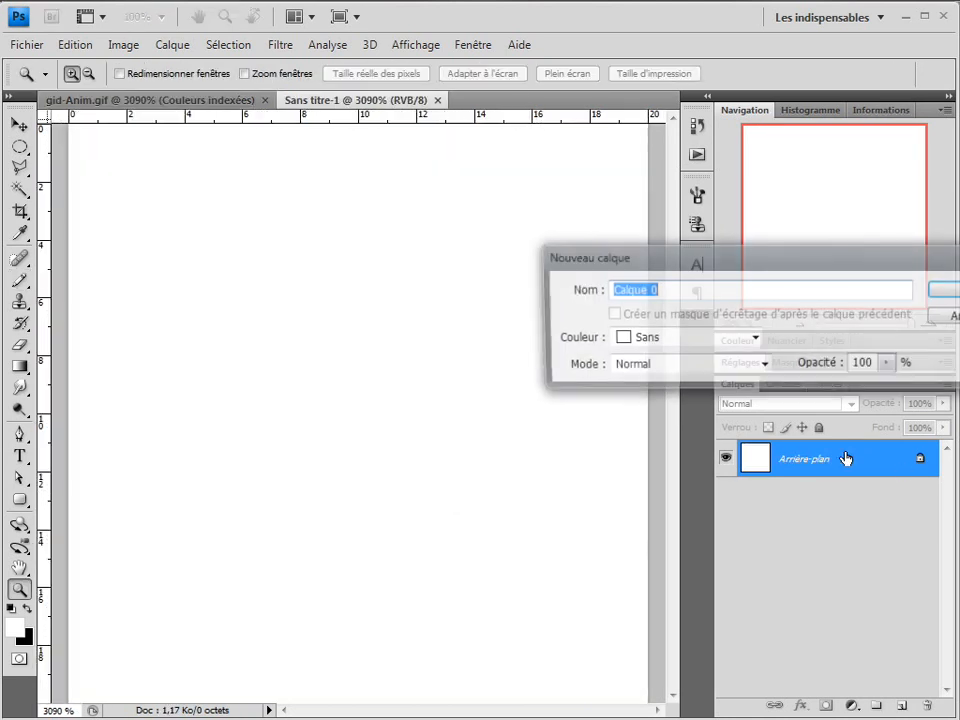
{"action": "key", "text": "Return"}
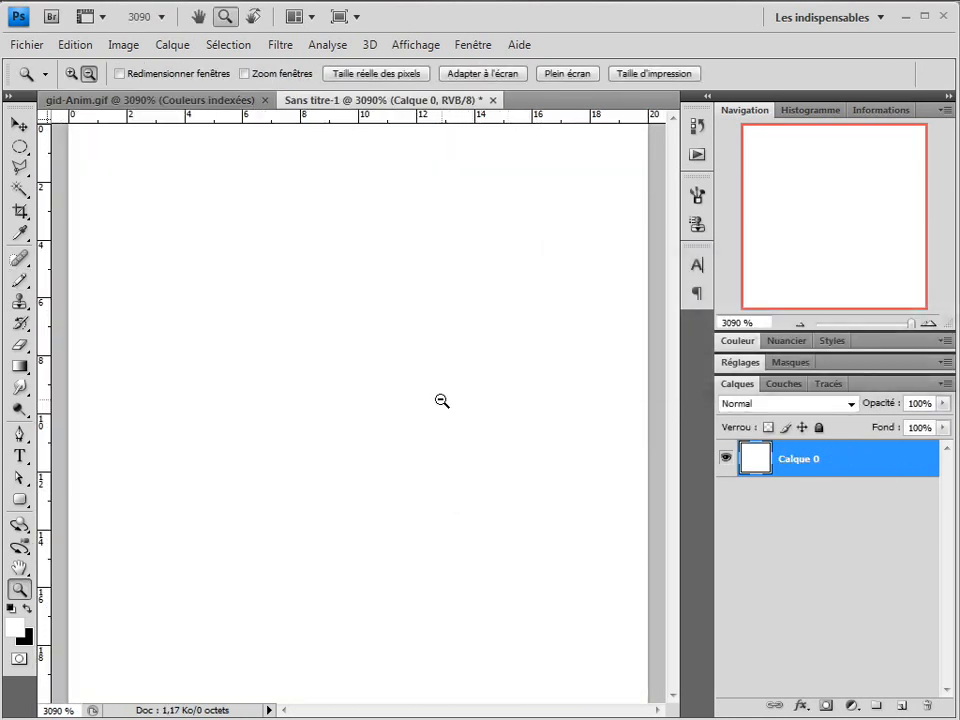
{"action": "left_click", "coordinate": [434, 397], "text": "alt"}
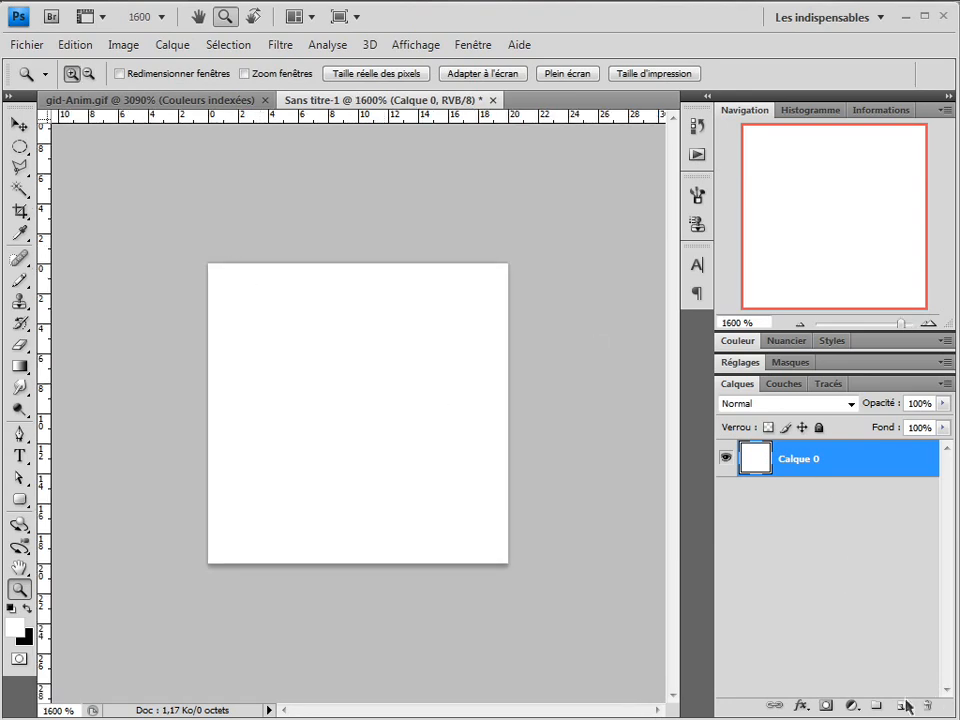
Add a new layer above Calque 0 and name it "Corps"
{"action": "left_click", "coordinate": [902, 705]}
{"action": "double_click", "coordinate": [809, 462]}
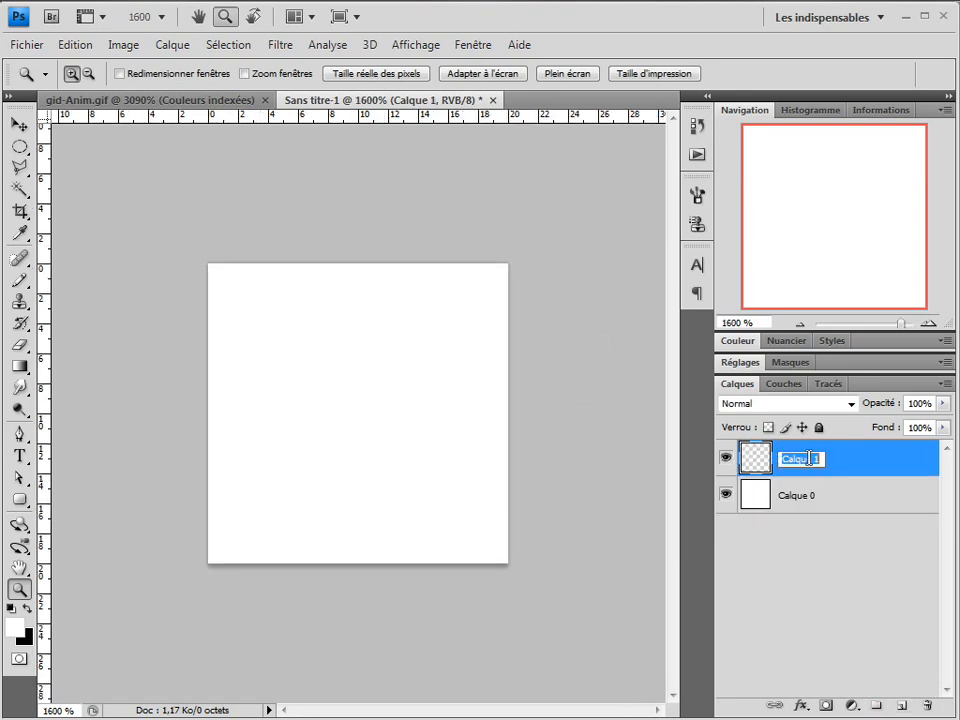
{"action": "type", "text": "Corps"}
{"action": "key", "text": "Return"}
Set the Pencil tool to a 1-pixel tip and make black the foreground colour
{"action": "key", "text": "b"}
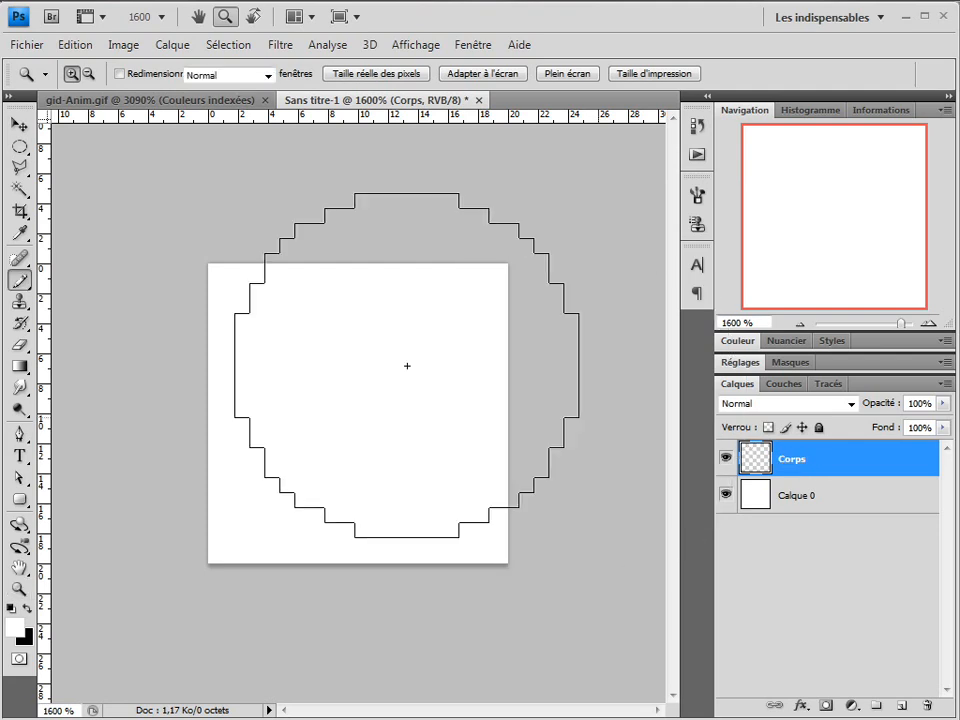
{"action": "key", "text": "z"}
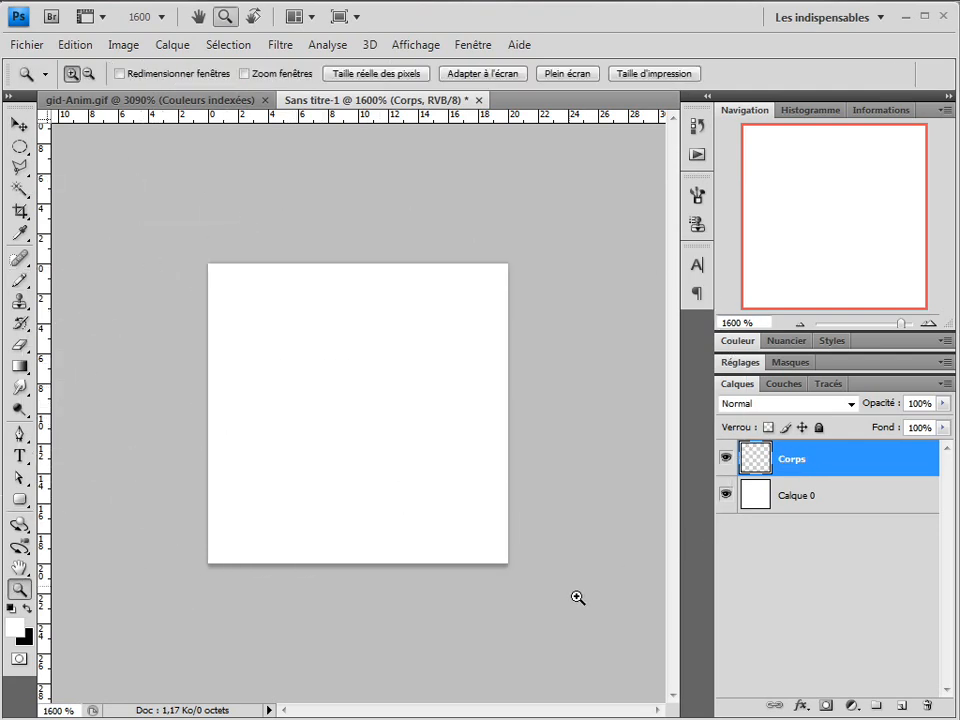
{"action": "key", "text": "ctrl+0"}
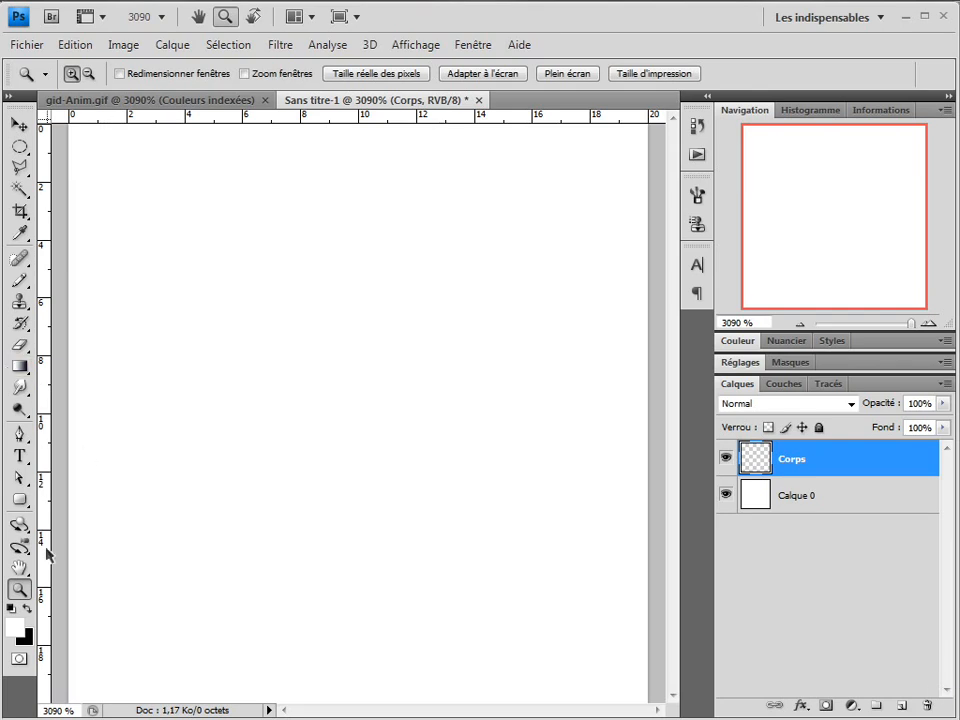
{"action": "key", "text": "b"}
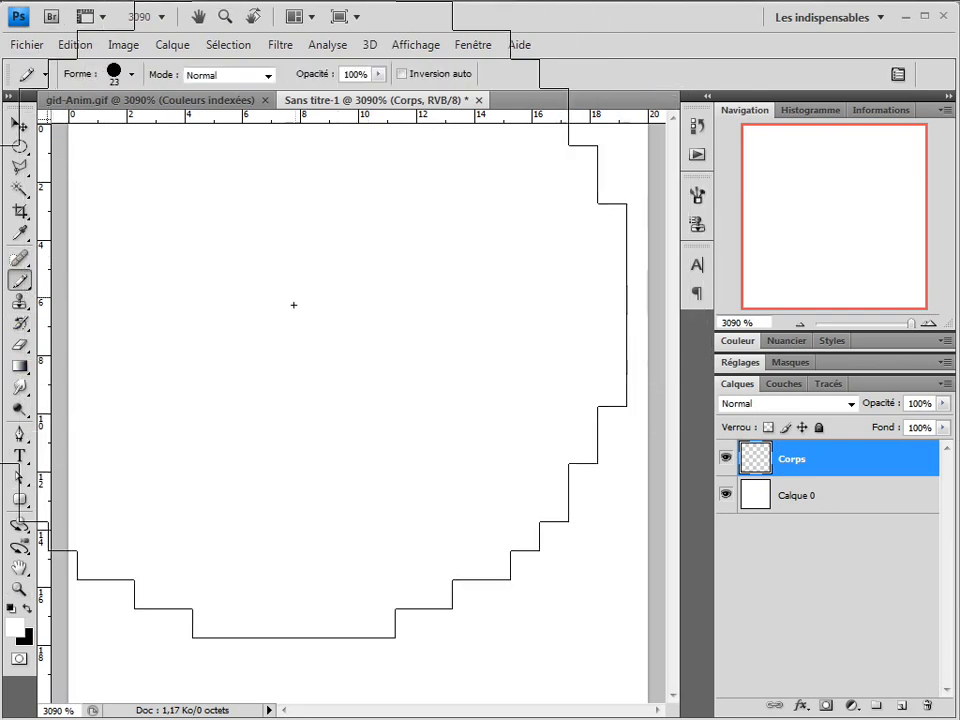
{"action": "right_click", "coordinate": [343, 404]}
{"action": "left_click_drag", "start_coordinate": [335, 432], "coordinate": [169, 425]}
{"action": "key", "text": "Return"}
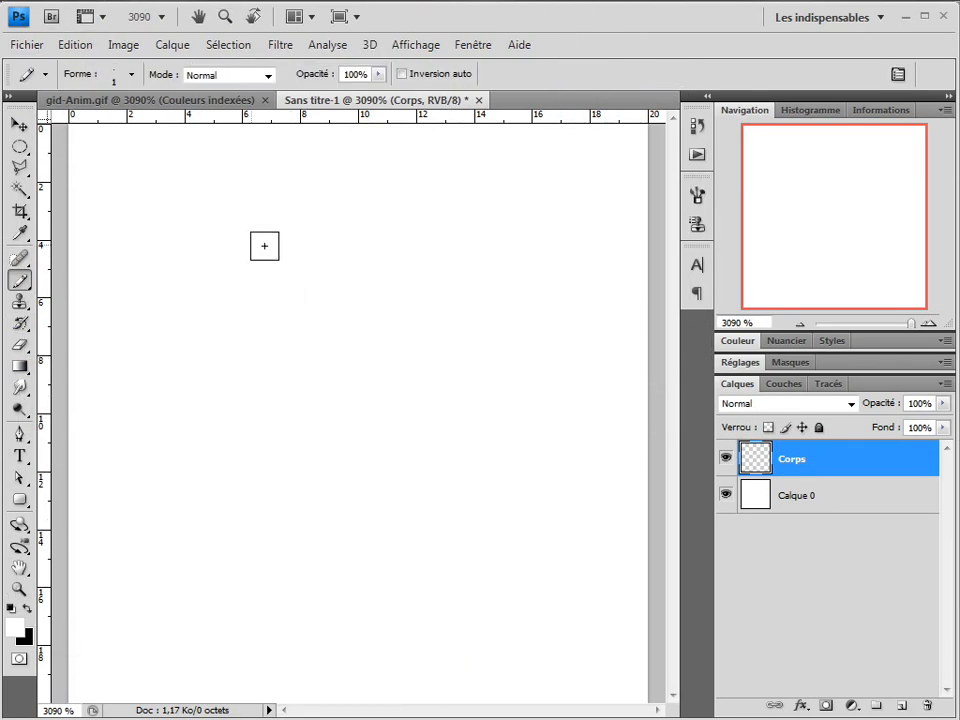
{"action": "left_click", "coordinate": [29, 605]}
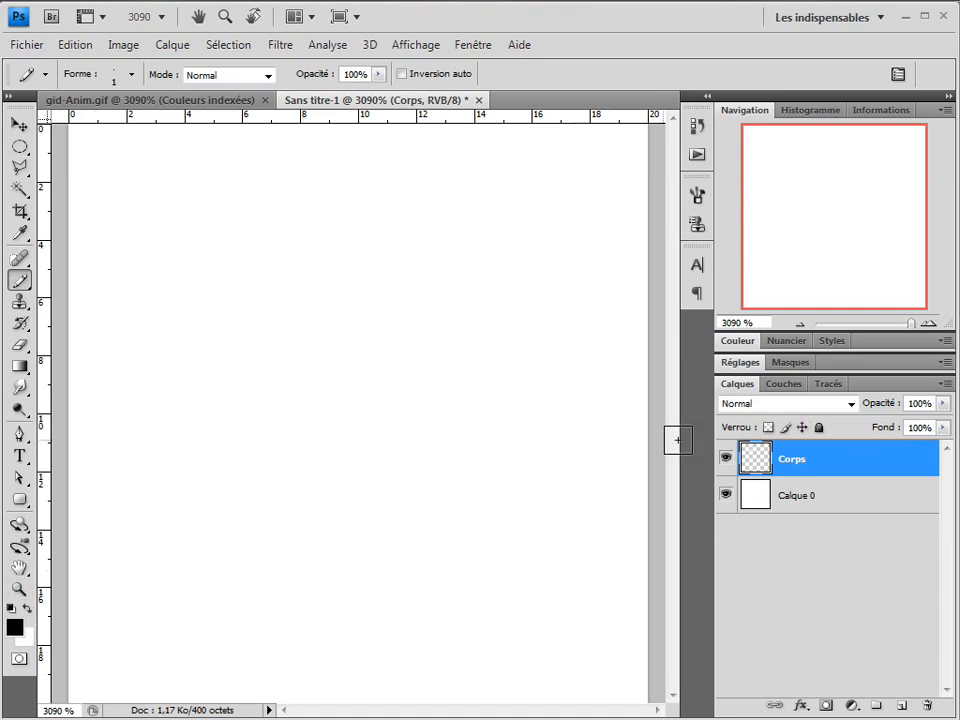
Select the whole canvas and clear the contents of the Corps layer
{"action": "key", "text": "ctrl+a"}
{"action": "key", "text": "Delete"}
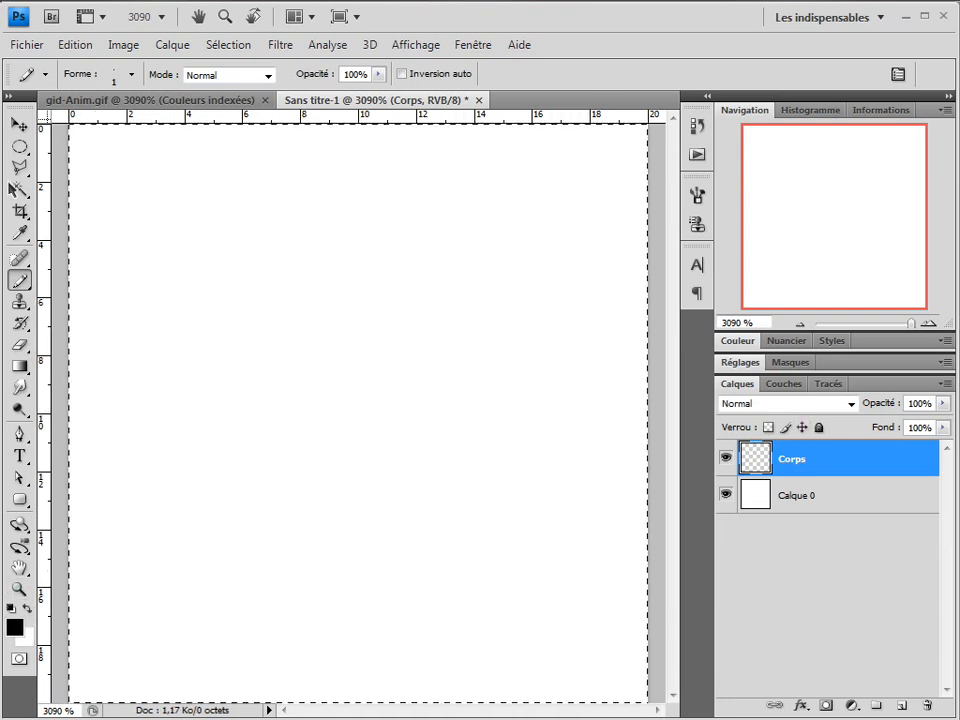
{"action": "left_click", "coordinate": [18, 147]}
Pencil the upper-right arc of a black circle outline on the Corps layer, one pixel at a time
{"action": "key", "text": "b"}
{"action": "left_click", "coordinate": [264, 219]}
{"action": "left_click", "coordinate": [285, 225]}
{"action": "left_click", "coordinate": [314, 225]}
{"action": "left_click", "coordinate": [343, 254]}
{"action": "left_click", "coordinate": [372, 254]}
{"action": "left_click", "coordinate": [401, 283]}
{"action": "left_click", "coordinate": [430, 312]}
{"action": "left_click", "coordinate": [430, 341]}
{"action": "left_click", "coordinate": [430, 370]}
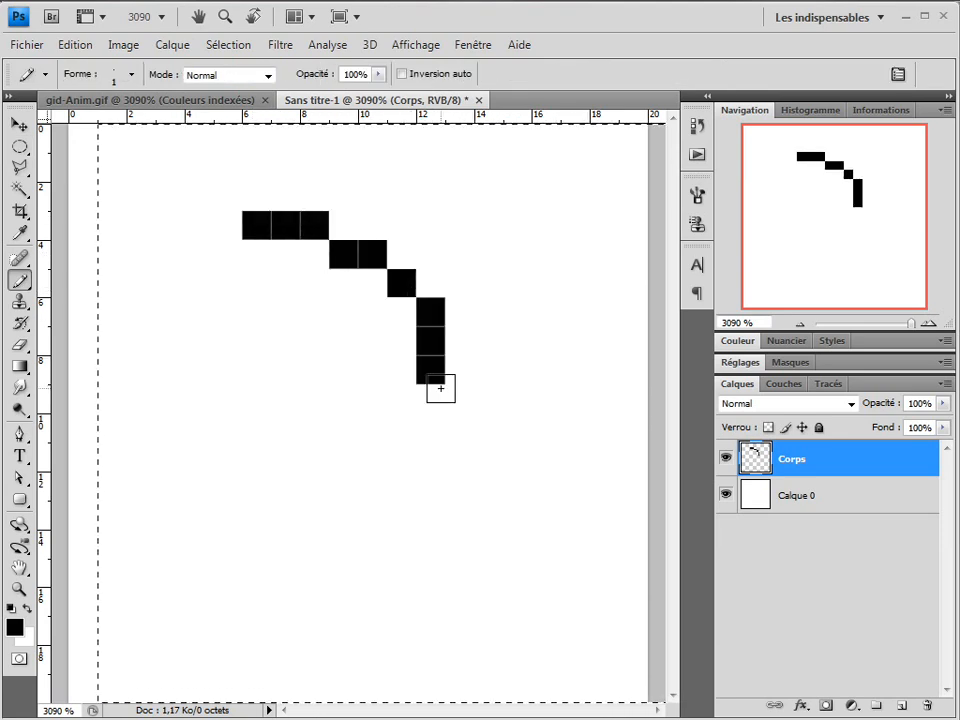
Undo the last pixel and continue the black outline down the circle's right side and round to its lower edge
{"action": "key", "text": "ctrl+z"}
{"action": "mouse_move", "coordinate": [429, 311]}
{"action": "left_mouse_down"}
{"action": "mouse_move", "coordinate": [432, 339]}
{"action": "mouse_move", "coordinate": [467, 397]}
{"action": "left_mouse_up"}
{"action": "left_click", "coordinate": [460, 428]}
{"action": "left_click_drag", "start_coordinate": [434, 463], "coordinate": [430, 482]}
{"action": "left_click", "coordinate": [391, 526]}
{"action": "mouse_move", "coordinate": [374, 541]}
{"action": "left_mouse_down"}
{"action": "mouse_move", "coordinate": [343, 542]}
{"action": "mouse_move", "coordinate": [271, 582]}
{"action": "left_mouse_up"}
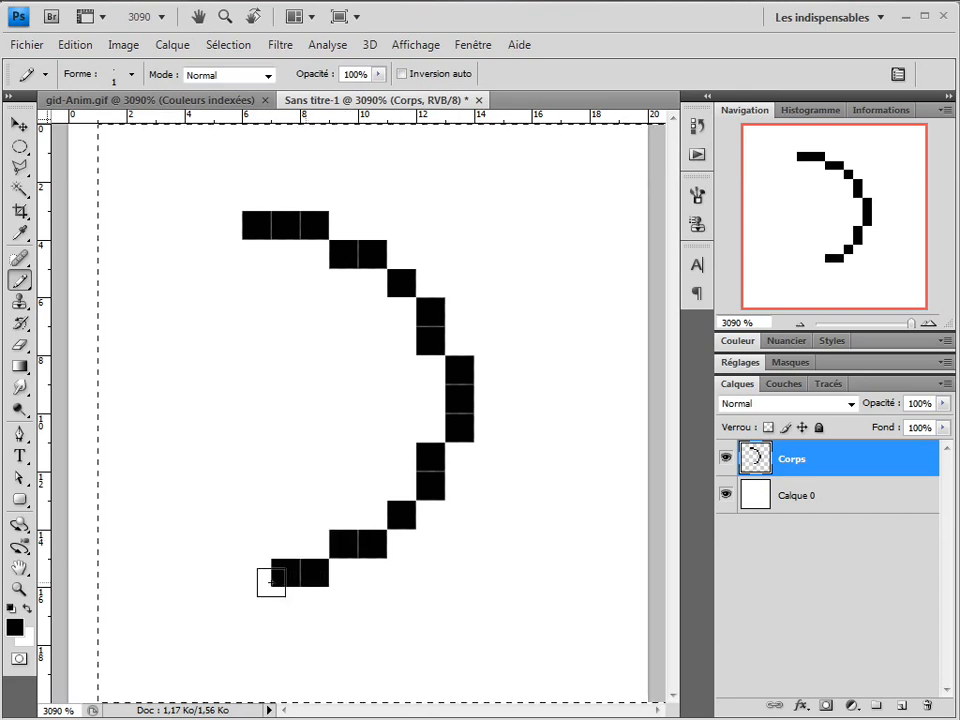
Pencil the left half of the black outline, mirroring the right side, to close a circle about 13 pixels wide
{"action": "left_click", "coordinate": [264, 581]}
{"action": "left_click_drag", "start_coordinate": [221, 544], "coordinate": [193, 542]}
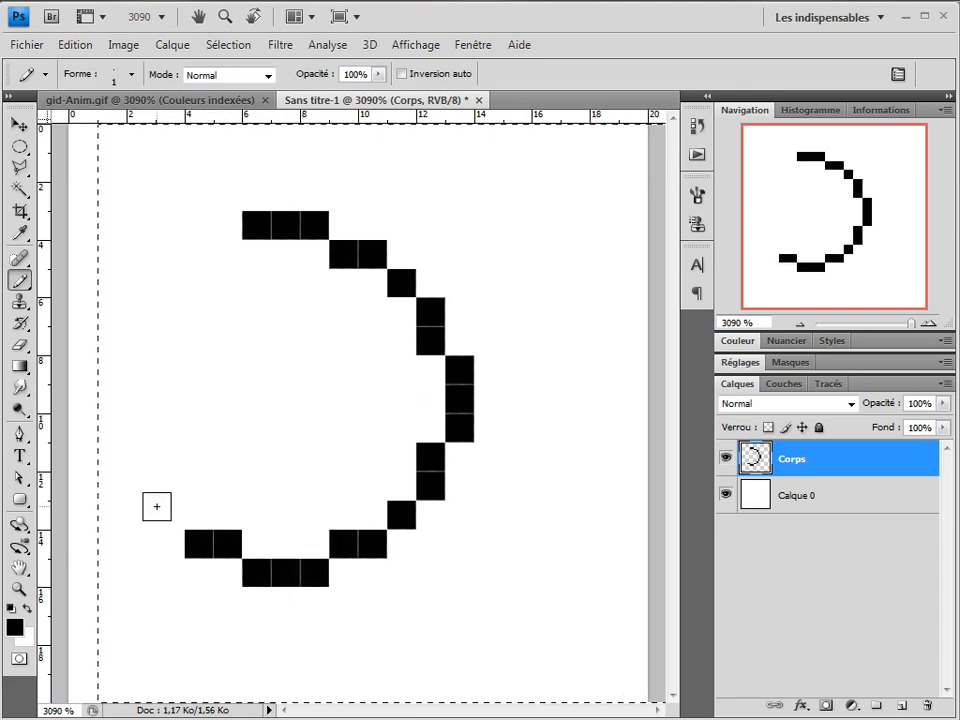
{"action": "left_click", "coordinate": [166, 510]}
{"action": "left_click_drag", "start_coordinate": [136, 474], "coordinate": [133, 454]}
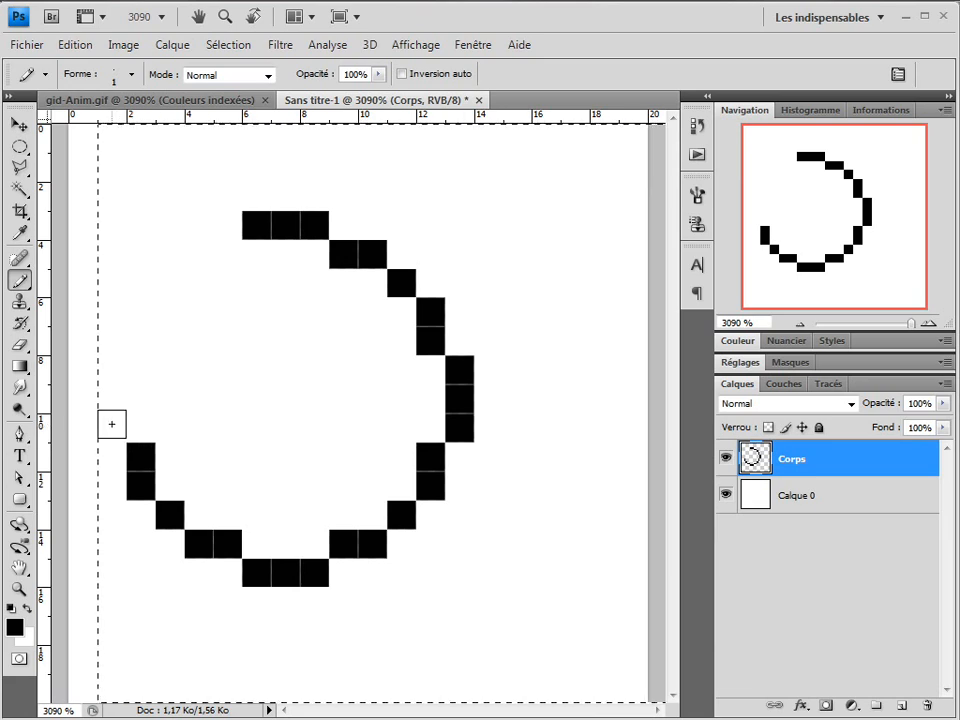
{"action": "left_click_drag", "start_coordinate": [143, 330], "coordinate": [147, 300]}
{"action": "left_click", "coordinate": [176, 281]}
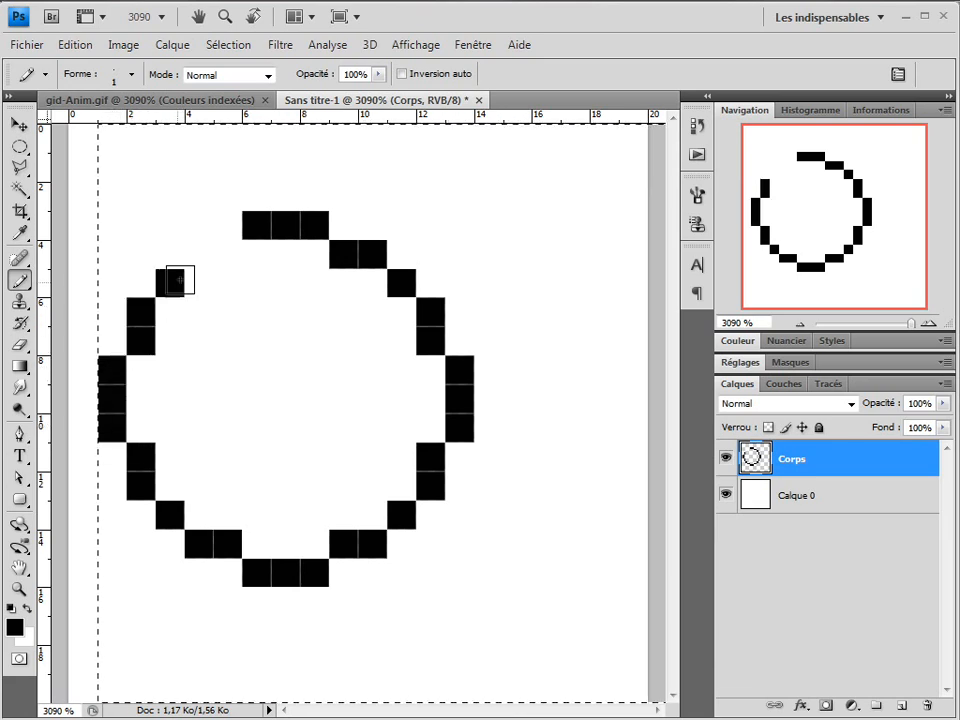
{"action": "left_click_drag", "start_coordinate": [200, 254], "coordinate": [224, 252]}
Drop the selection and move the circle outline 3 pixels to the right, near the centre of the canvas
{"action": "left_click", "coordinate": [10, 143]}
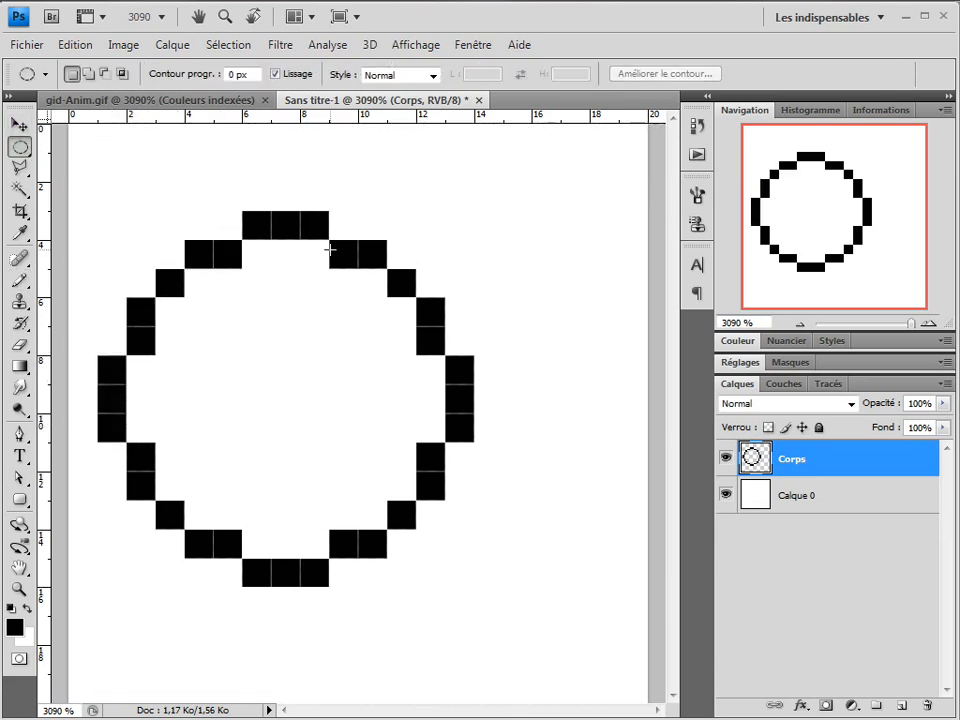
{"action": "key", "text": "z"}
{"action": "left_click", "coordinate": [355, 348], "text": "alt"}
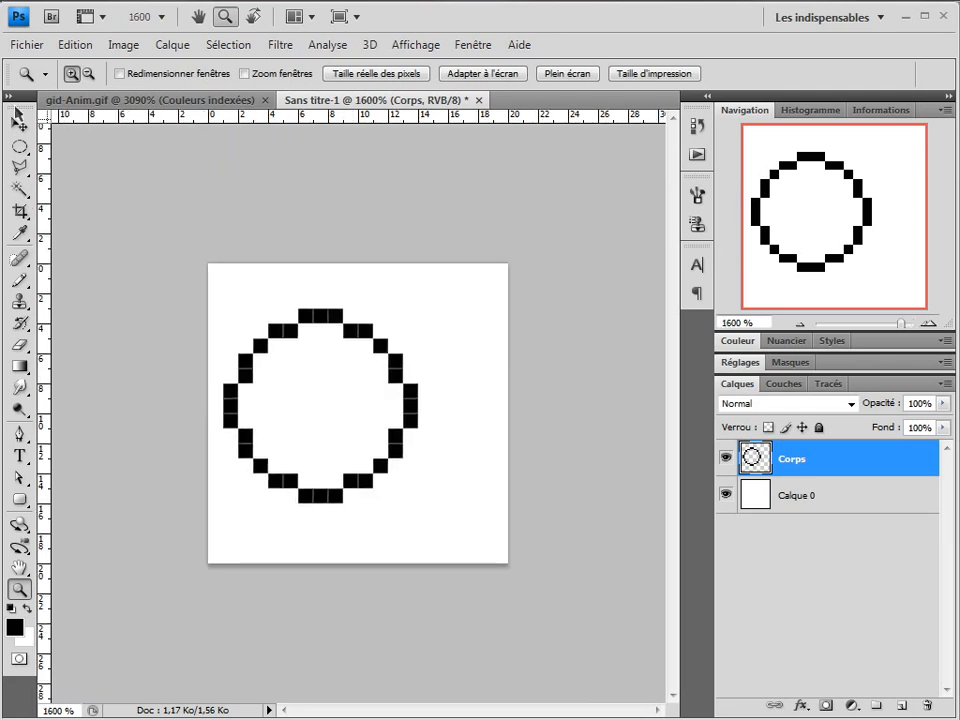
{"action": "left_click", "coordinate": [19, 124]}
{"action": "left_click_drag", "start_coordinate": [320, 376], "coordinate": [288, 361]}
Switch to gid-Anim.gif and sample its light green as background colour and darker green as foreground colour
{"action": "left_click", "coordinate": [192, 100]}
{"action": "key", "text": "z"}
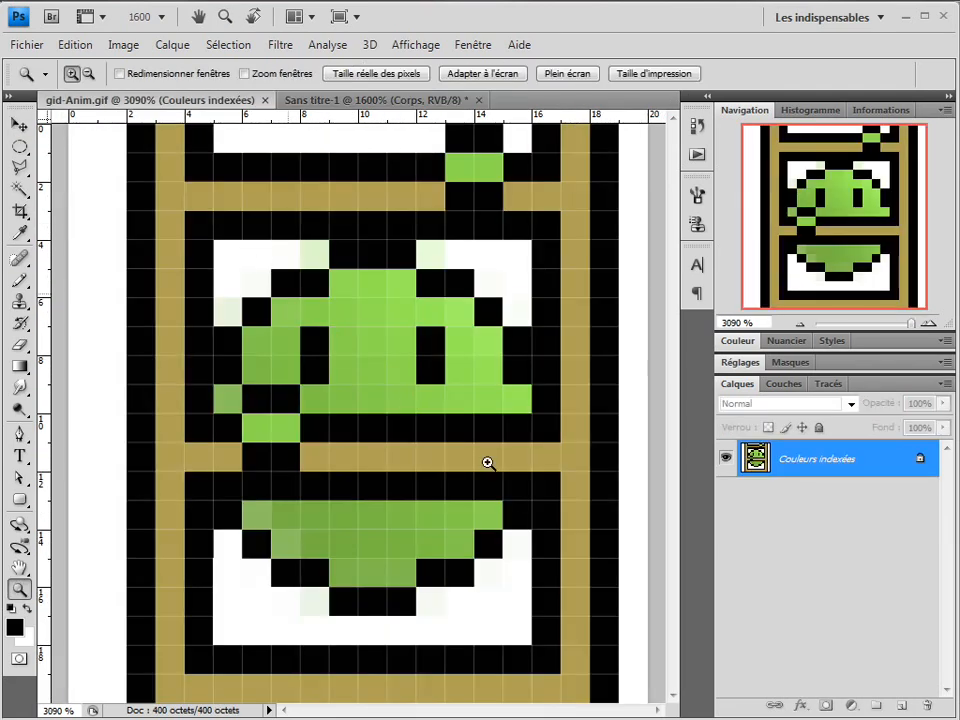
{"action": "left_click_drag", "start_coordinate": [603, 617], "coordinate": [604, 619]}
{"action": "left_click", "coordinate": [401, 465], "text": "alt"}
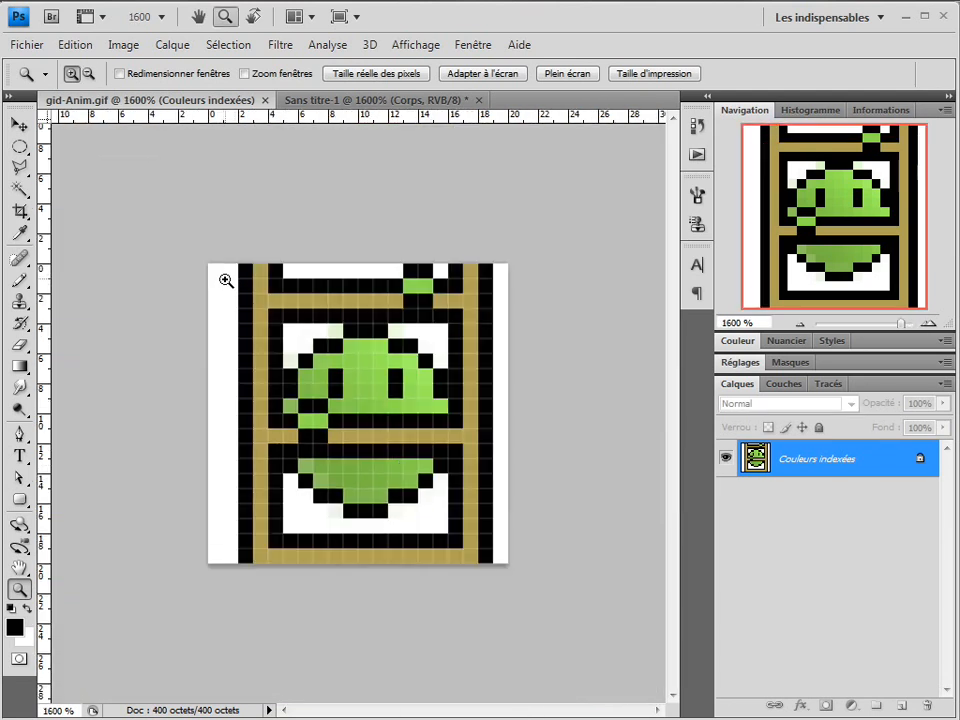
{"action": "key", "text": "i"}
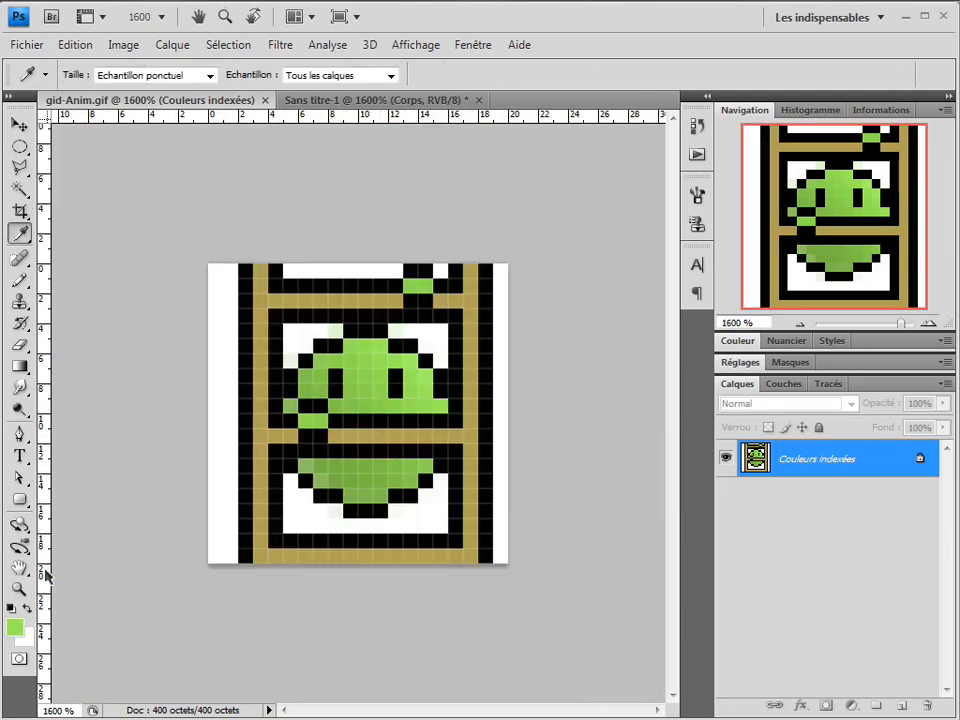
{"action": "left_click", "coordinate": [29, 609]}
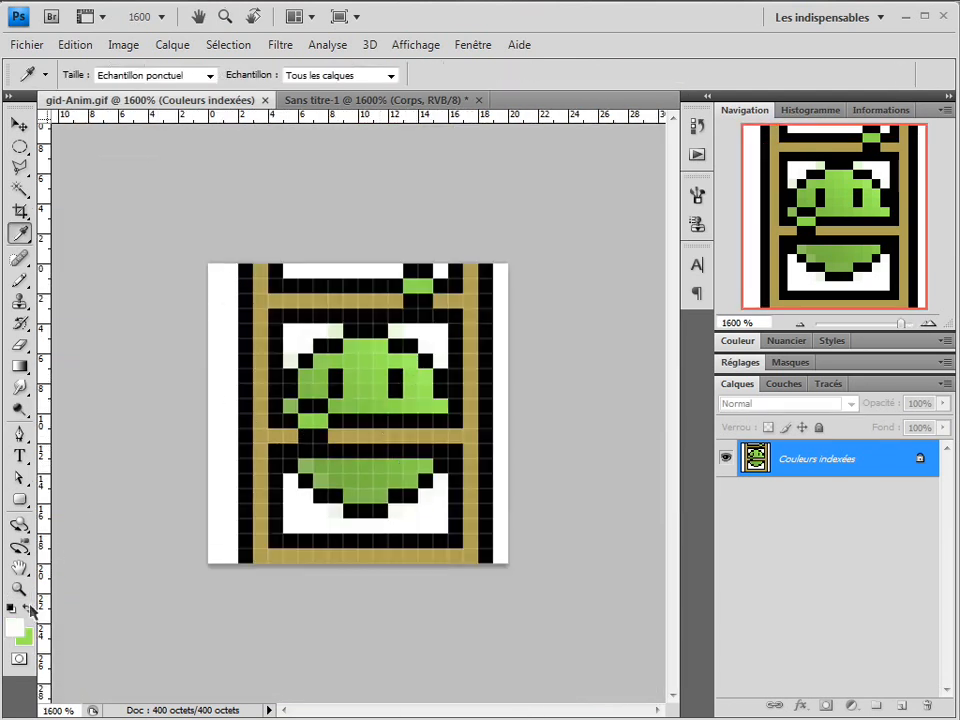
Back in Sans titre-1, add a new layer above Corps and make a circular selection filling the inside of the black outline
{"action": "left_click", "coordinate": [346, 104]}
{"action": "key", "text": "z"}
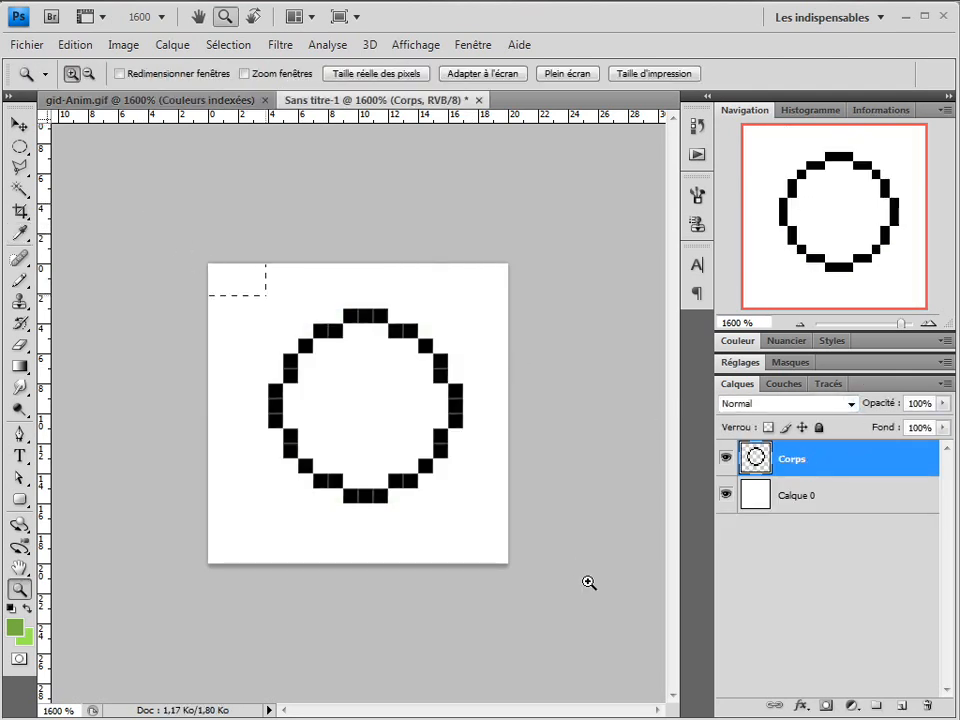
{"action": "left_click", "coordinate": [611, 604]}
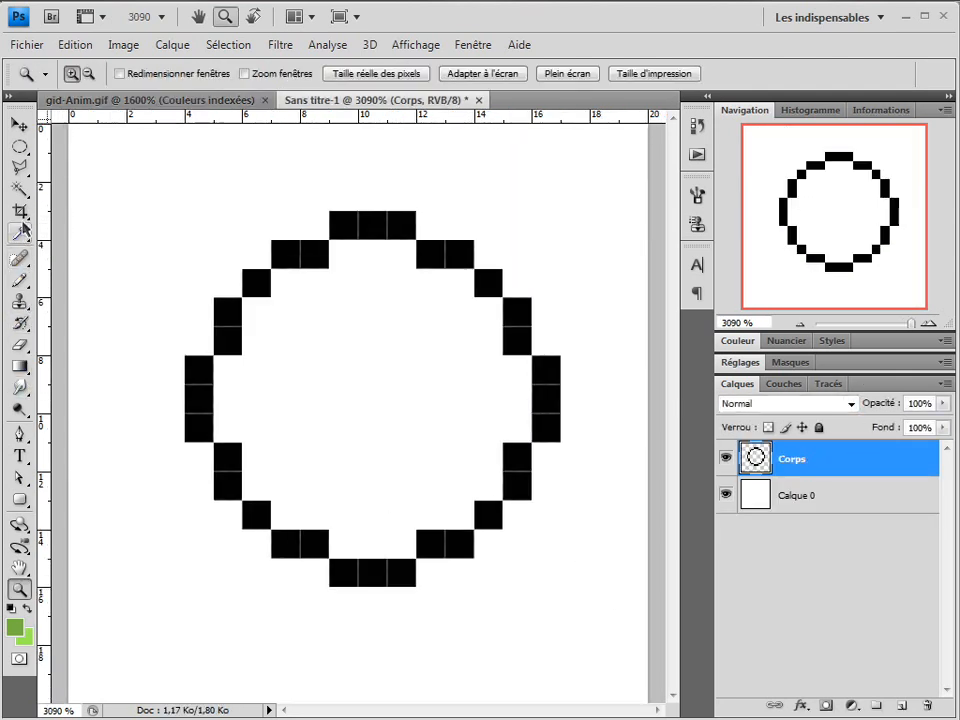
{"action": "left_click", "coordinate": [19, 146]}
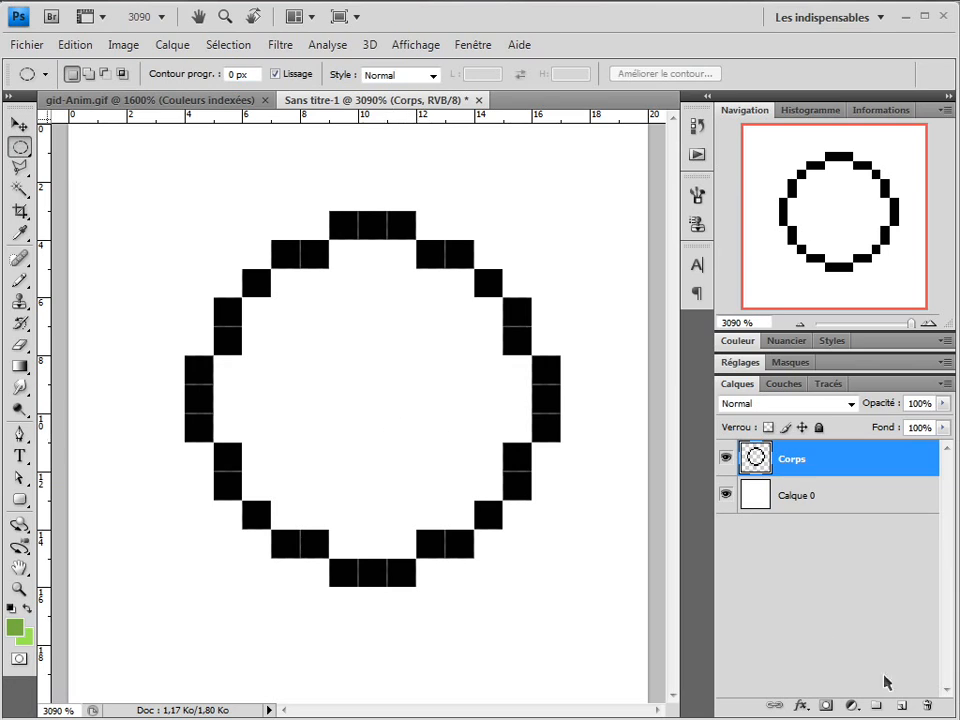
{"action": "left_click", "coordinate": [904, 707]}
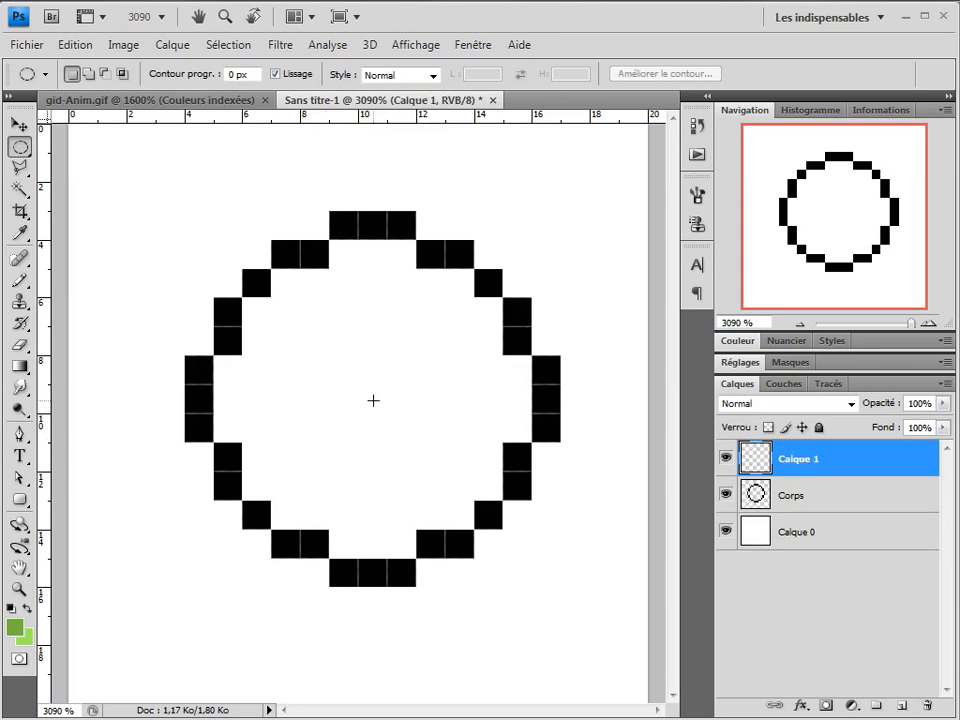
{"action": "left_click_drag", "start_coordinate": [240, 258], "coordinate": [240, 258]}
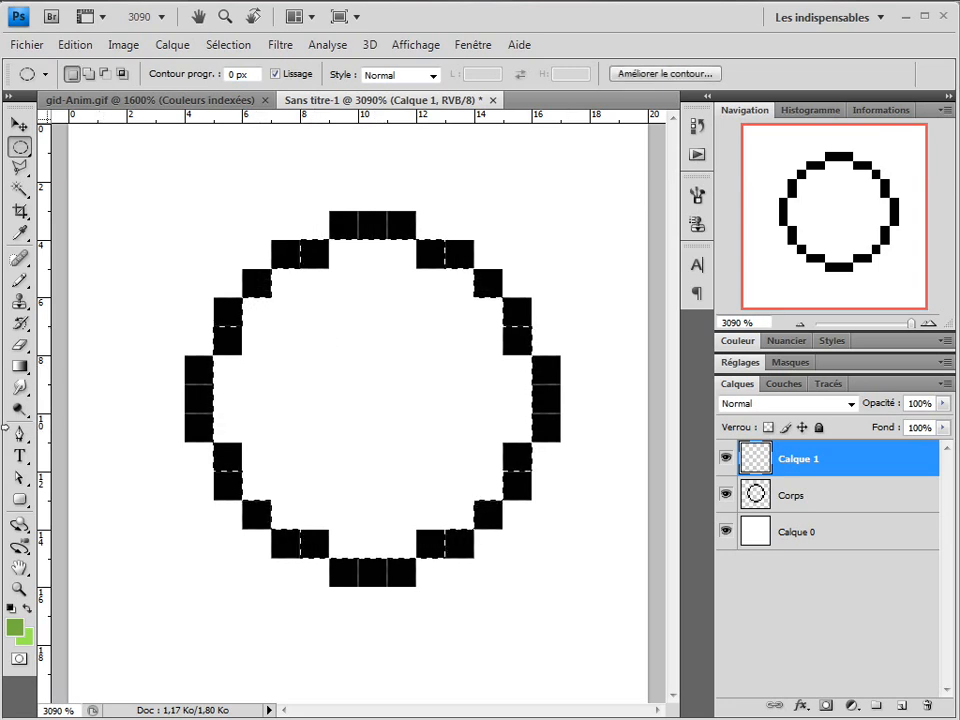
Fill the circular selection with a linear gradient from dark green at lower left to light green at upper right, and deselect
{"action": "left_click", "coordinate": [19, 365]}
{"action": "left_click_drag", "start_coordinate": [279, 484], "coordinate": [440, 276]}
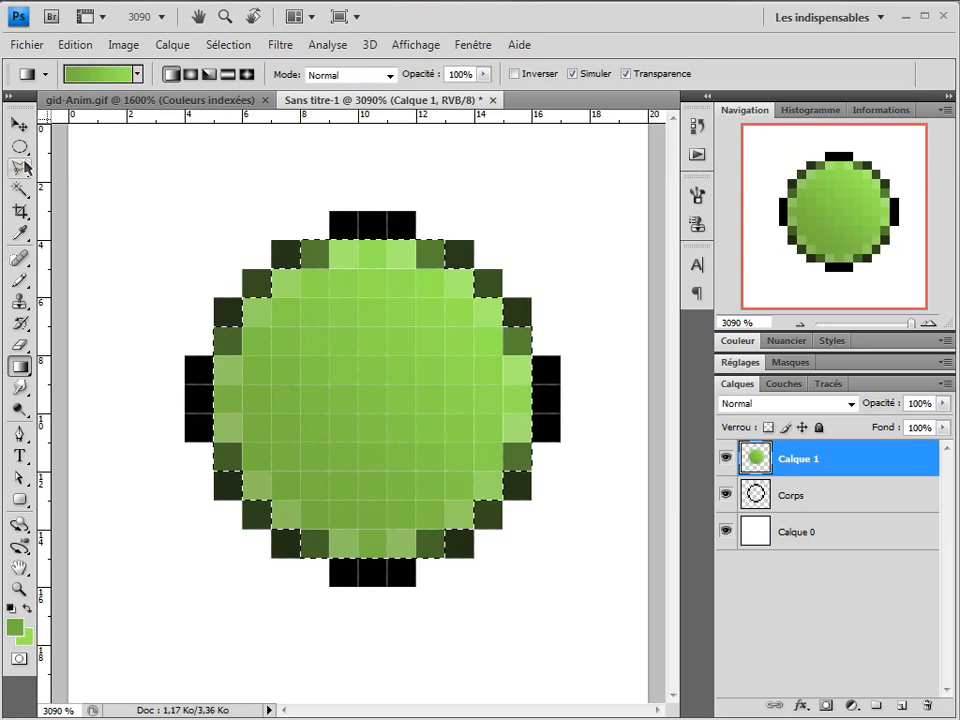
{"action": "left_click_drag", "start_coordinate": [241, 537], "coordinate": [452, 251]}
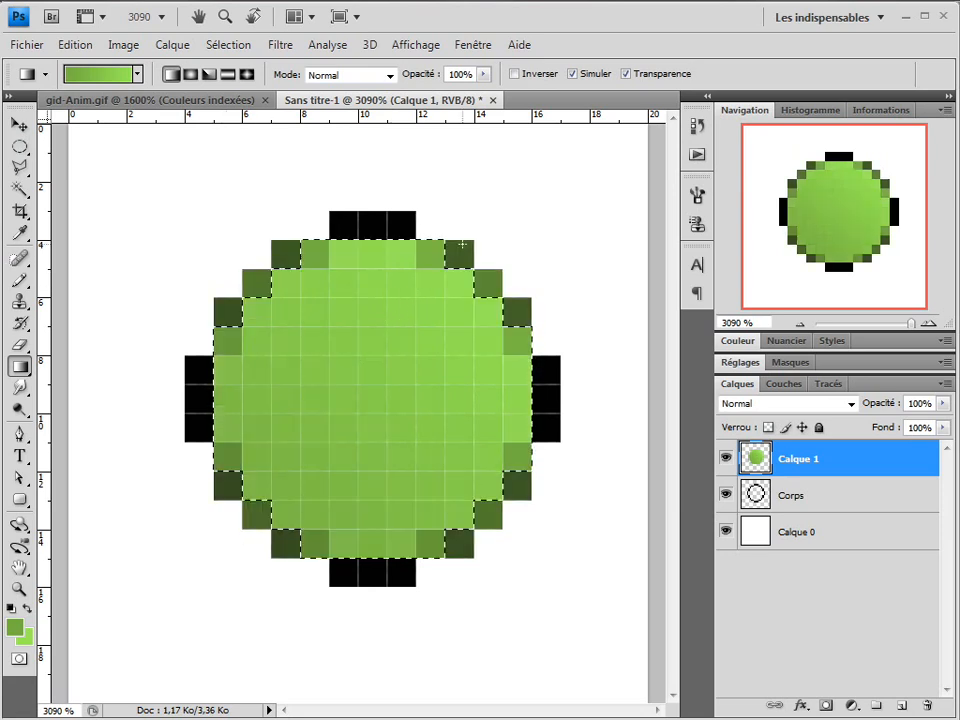
{"action": "left_click", "coordinate": [19, 147]}
{"action": "left_click", "coordinate": [392, 289]}
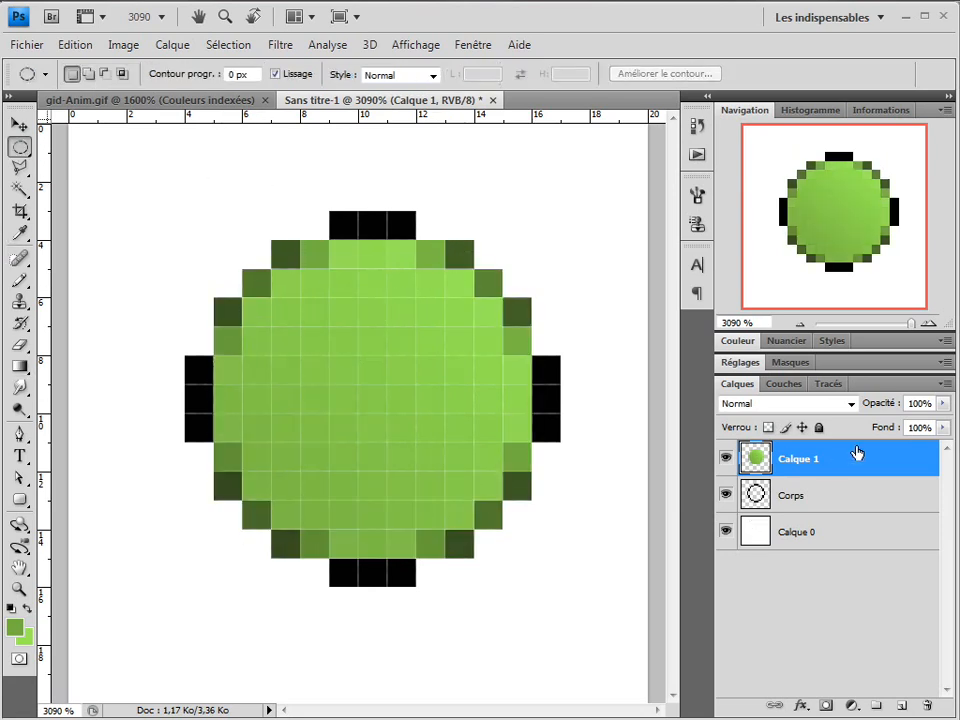
Set Calque 1's blend mode to Produit and merge it with the Corps layer
{"action": "left_click", "coordinate": [820, 403]}
{"action": "left_click", "coordinate": [780, 480]}
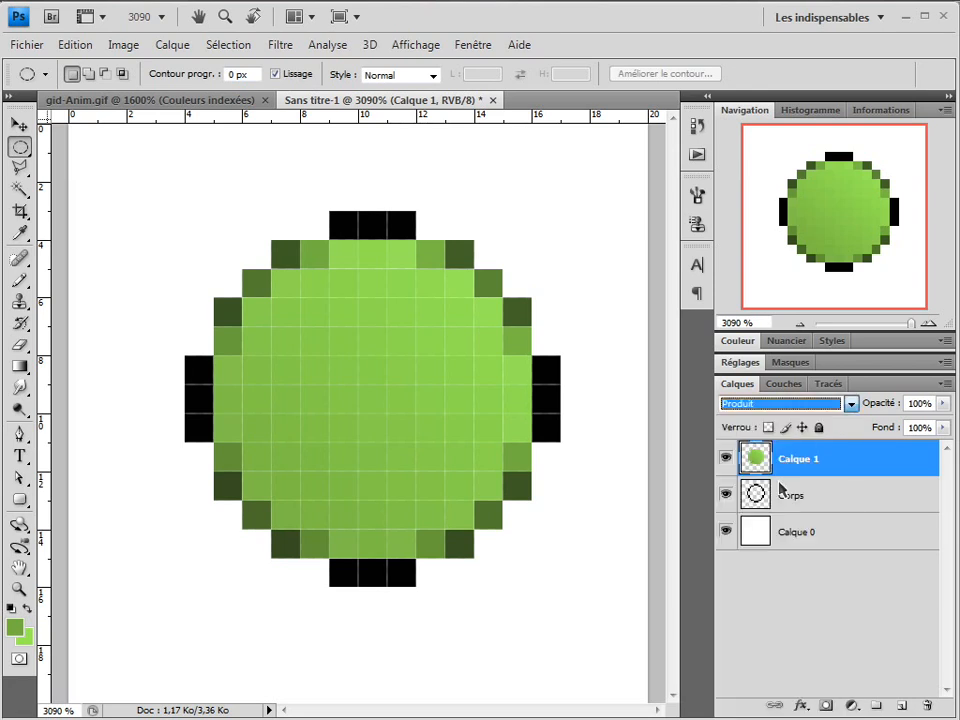
{"action": "left_click", "coordinate": [784, 499], "text": "ctrl"}
{"action": "right_click", "coordinate": [783, 498]}
{"action": "left_click", "coordinate": [850, 719]}
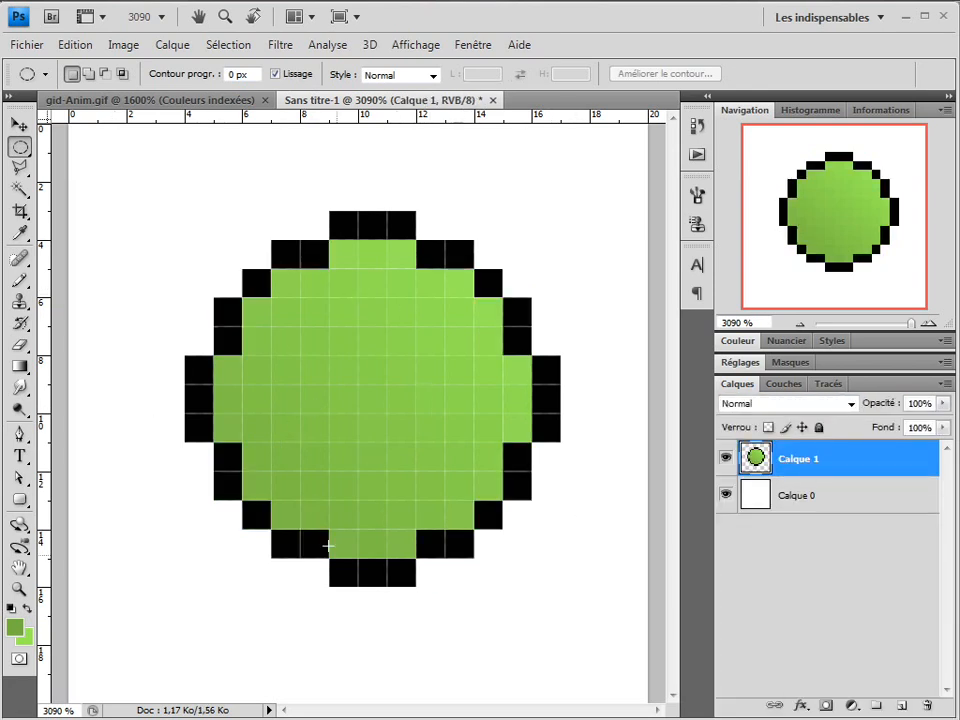
Add a layer named Yeux and pencil two black eyes, each 1 pixel wide and 2 pixels tall, in the ball's upper half
{"action": "left_click", "coordinate": [902, 704]}
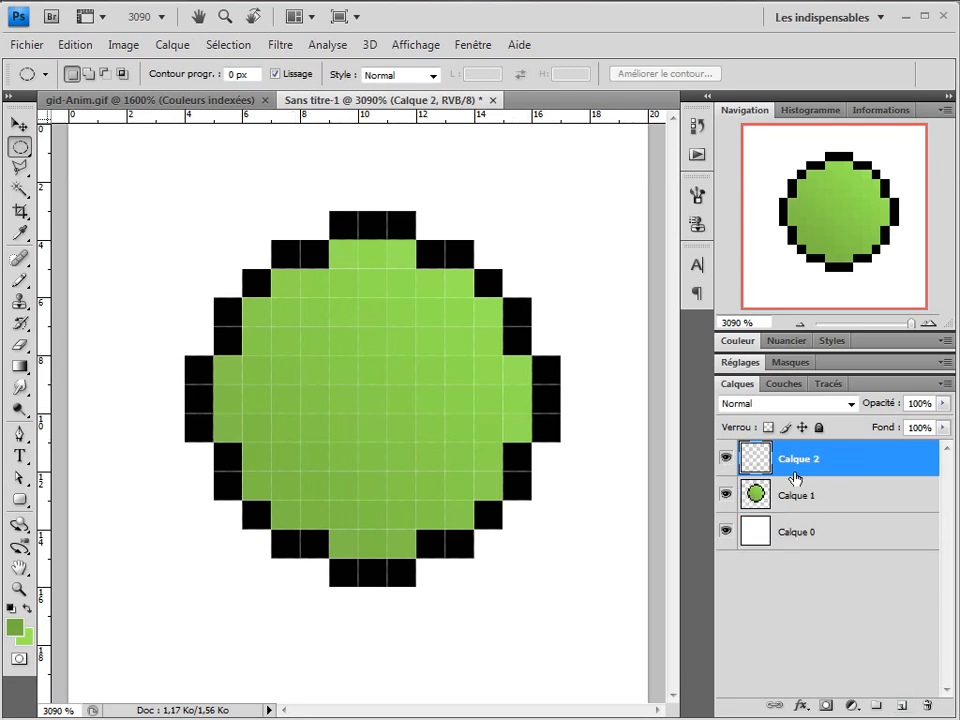
{"action": "double_click", "coordinate": [810, 461]}
{"action": "type", "text": "Yeux"}
{"action": "key", "text": "Return"}
{"action": "key", "text": "b"}
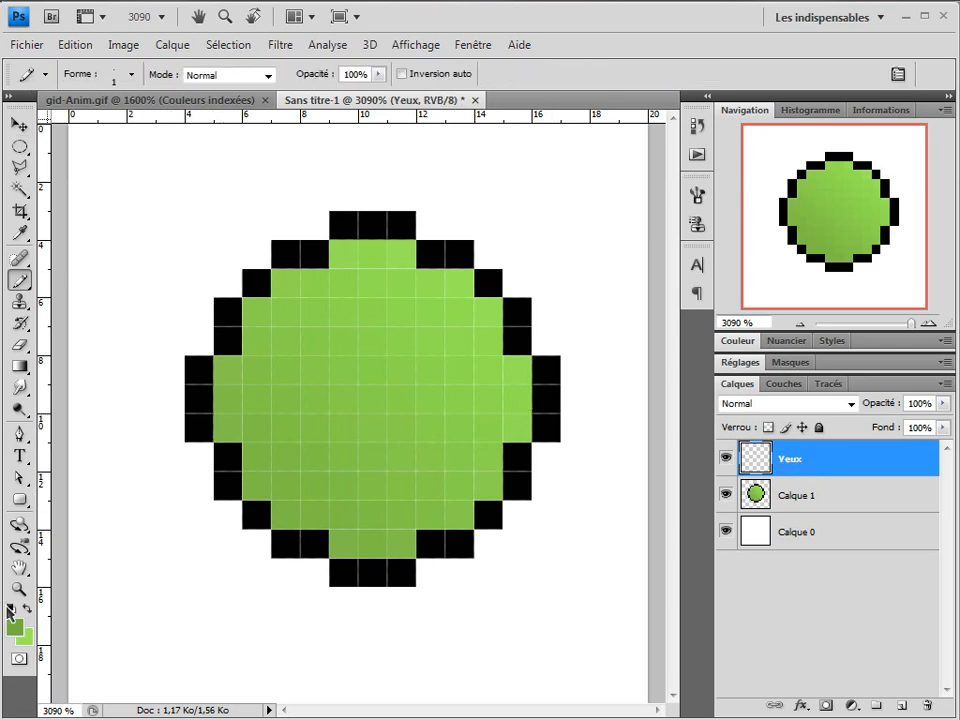
{"action": "left_click_drag", "start_coordinate": [322, 313], "coordinate": [316, 341]}
{"action": "left_click_drag", "start_coordinate": [426, 311], "coordinate": [430, 341]}
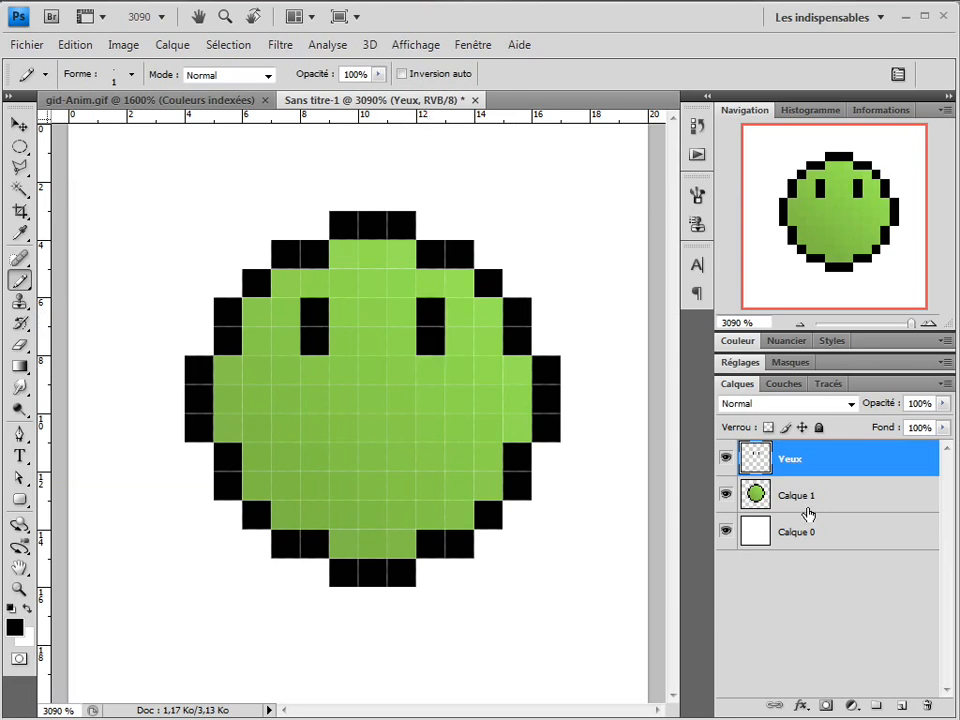
Add a layer named Yeux fermé and draw closed eyes as one black pixel over the lower half of each open eye
{"action": "left_click", "coordinate": [901, 706]}
{"action": "double_click", "coordinate": [797, 458]}
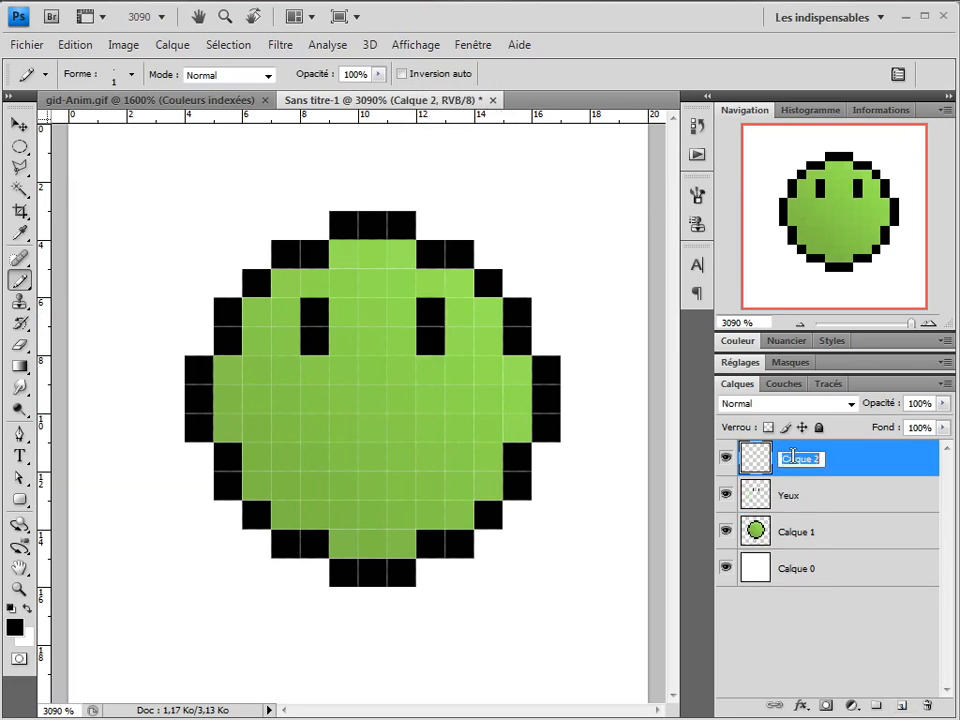
{"action": "type", "text": "Yeux fermé"}
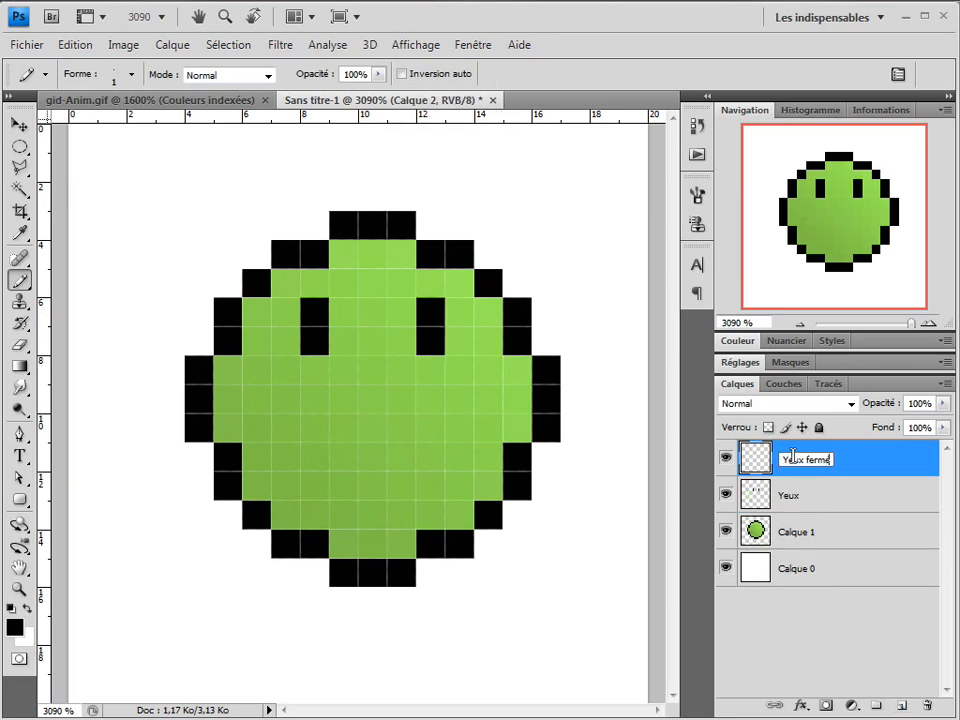
{"action": "key", "text": "Return"}
{"action": "left_click", "coordinate": [312, 347]}
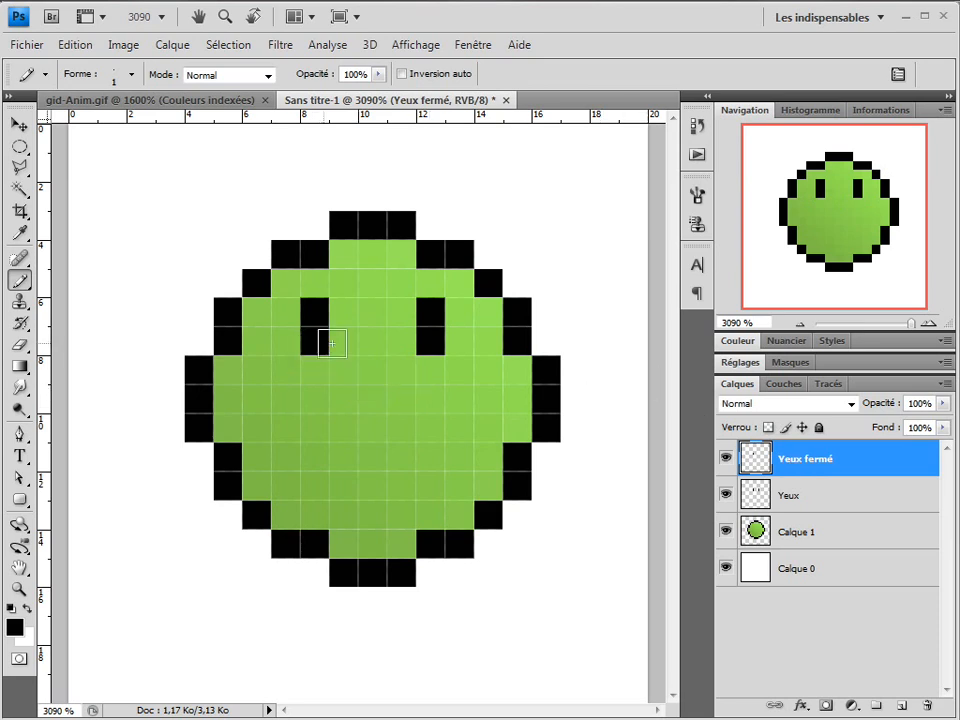
{"action": "left_click", "coordinate": [430, 342]}
Toggle the Yeux layer's visibility to compare the open and closed eyes, leaving the layer shown
{"action": "left_click", "coordinate": [725, 492]}
{"action": "left_click", "coordinate": [725, 492]}
{"action": "left_click", "coordinate": [725, 492]}
{"action": "left_click", "coordinate": [725, 492]}
{"action": "key", "text": "v"}
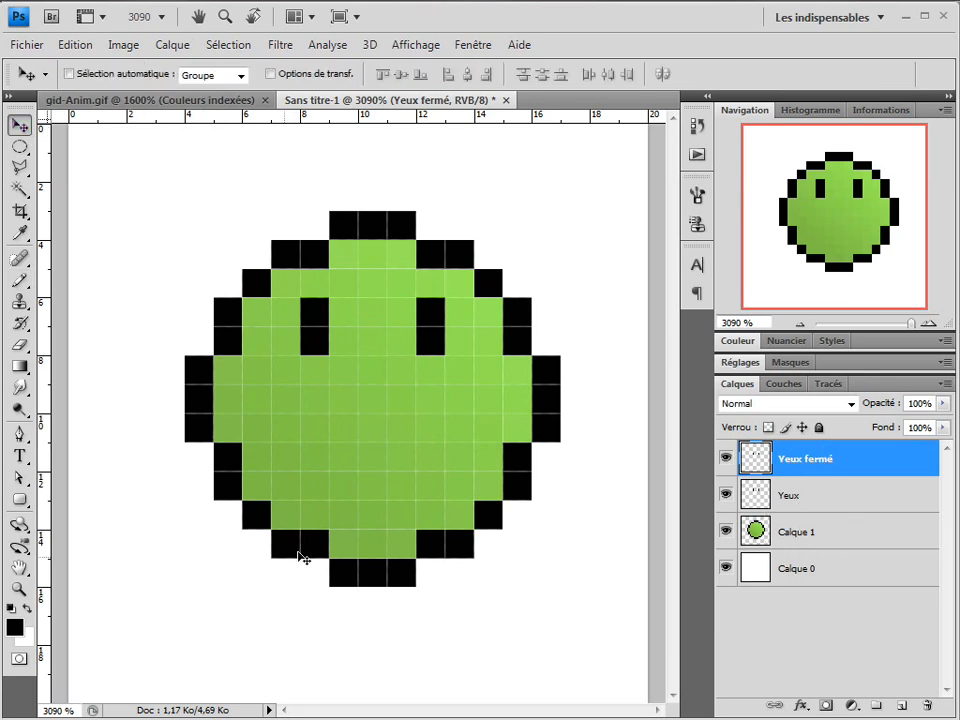
Add a new layer named Main g above Yeux fermé
{"action": "left_click", "coordinate": [897, 705]}
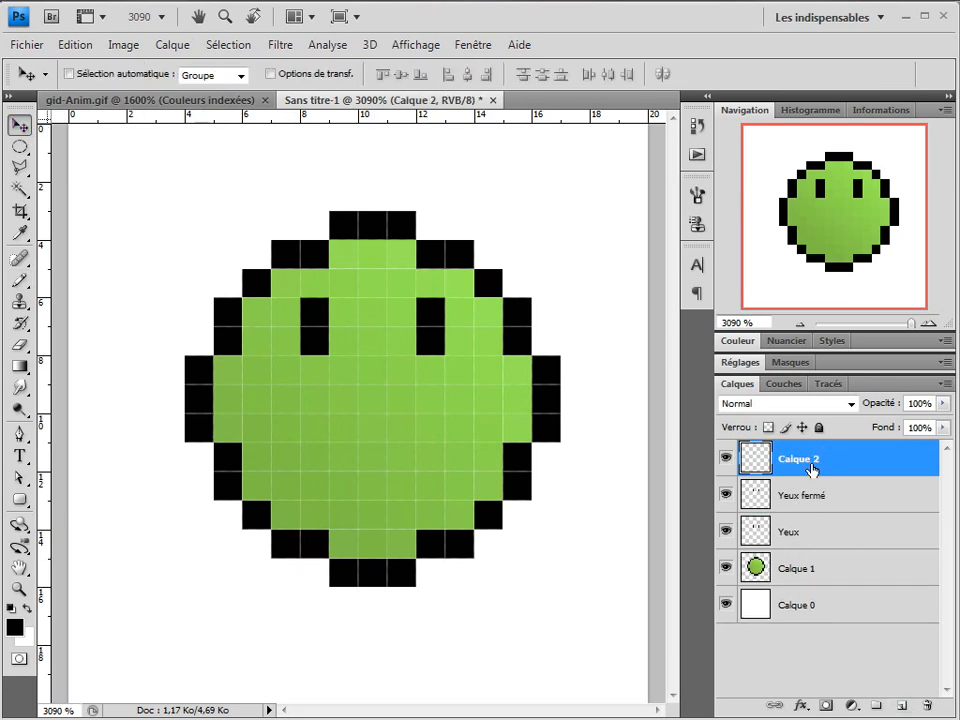
{"action": "double_click", "coordinate": [812, 469]}
{"action": "key", "text": "Escape"}
{"action": "double_click", "coordinate": [799, 462]}
{"action": "type", "text": "Main g"}
{"action": "key", "text": "Return"}
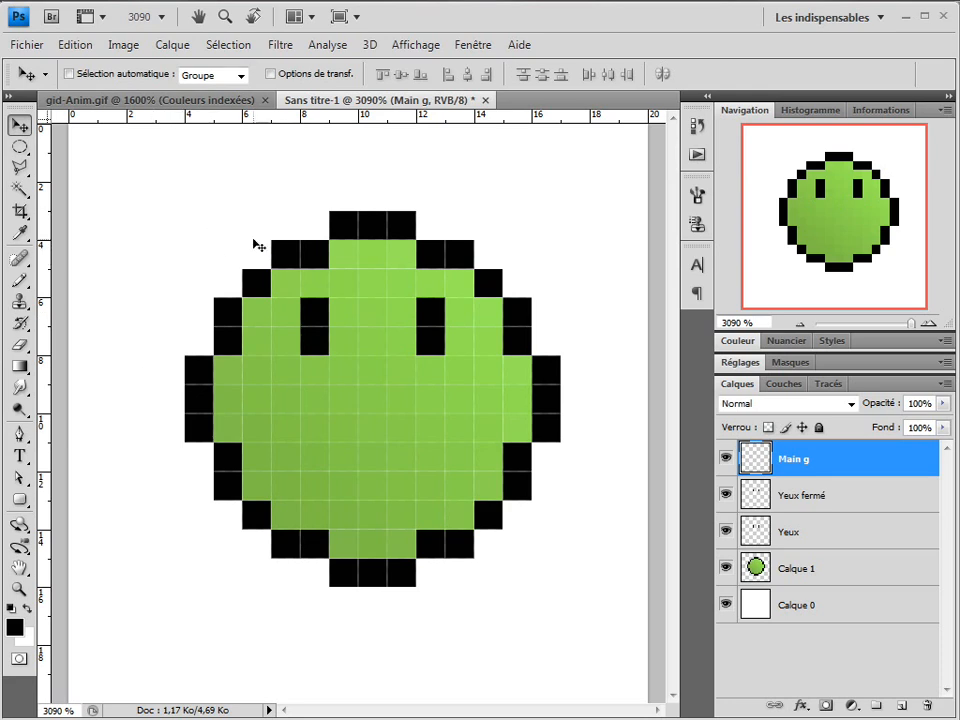
Pencil the black outline of a small hand, 4 pixels wide and 3 pixels tall, above and left of the ball
{"action": "key", "text": "b"}
{"action": "left_click_drag", "start_coordinate": [150, 204], "coordinate": [178, 201]}
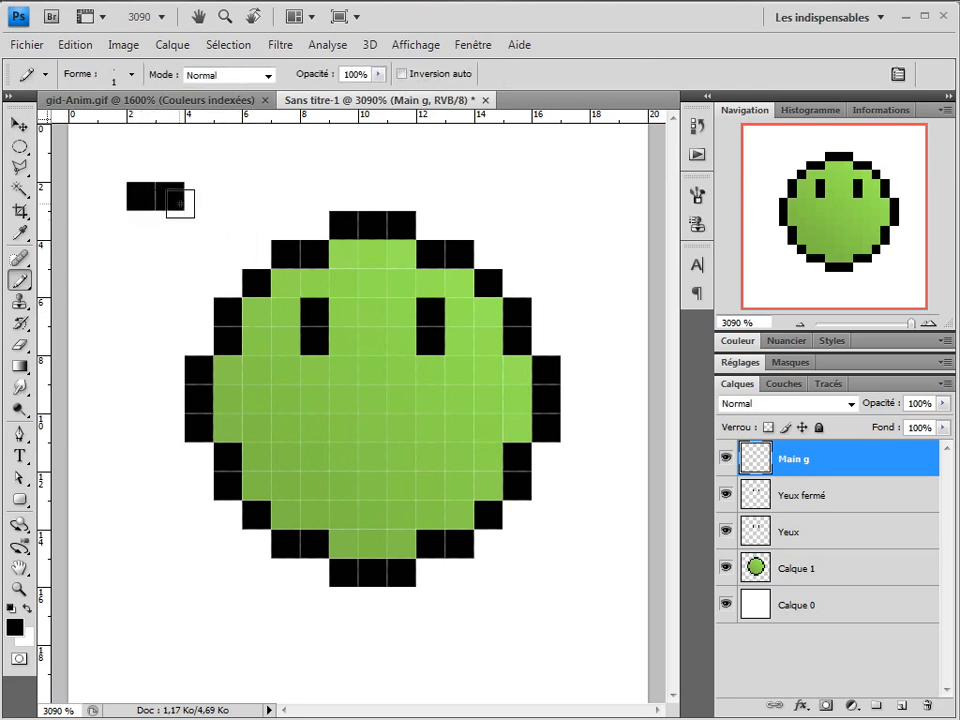
{"action": "left_click", "coordinate": [112, 225]}
{"action": "left_click_drag", "start_coordinate": [141, 253], "coordinate": [170, 253]}
{"action": "left_click", "coordinate": [198, 225]}
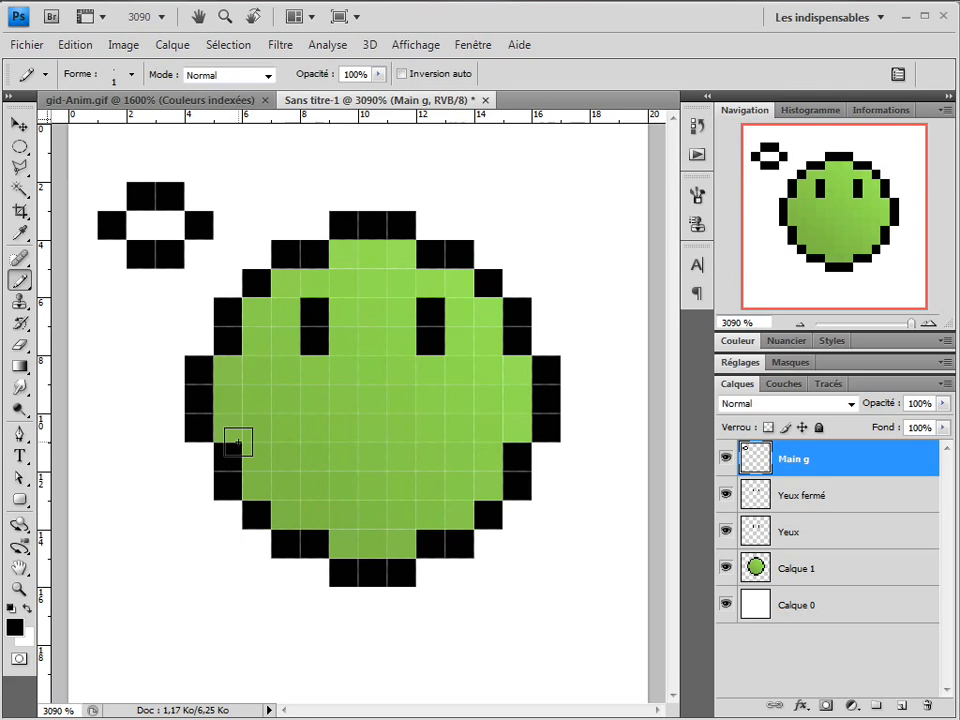
Paint the hand's two inner pixels with a darker green sampled from the ball's lower-left area
{"action": "key", "text": "i"}
{"action": "key", "text": "b"}
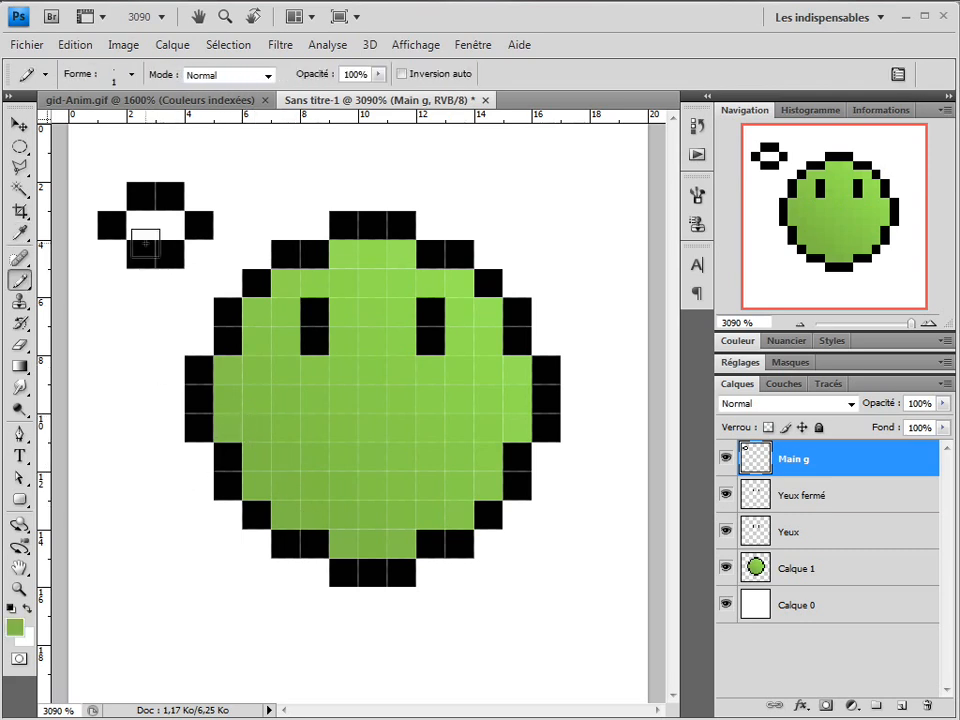
{"action": "left_click_drag", "start_coordinate": [144, 225], "coordinate": [162, 222]}
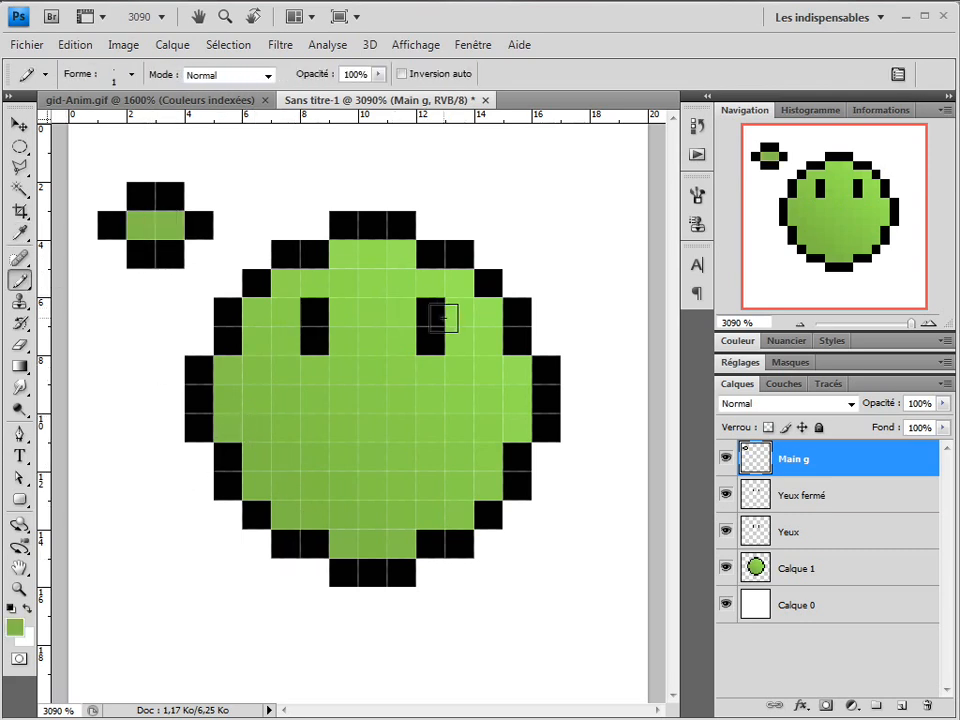
Repaint the hand's two inner pixels with a lighter green sampled from the ball's upper right
{"action": "key", "text": "i"}
{"action": "key", "text": "b"}
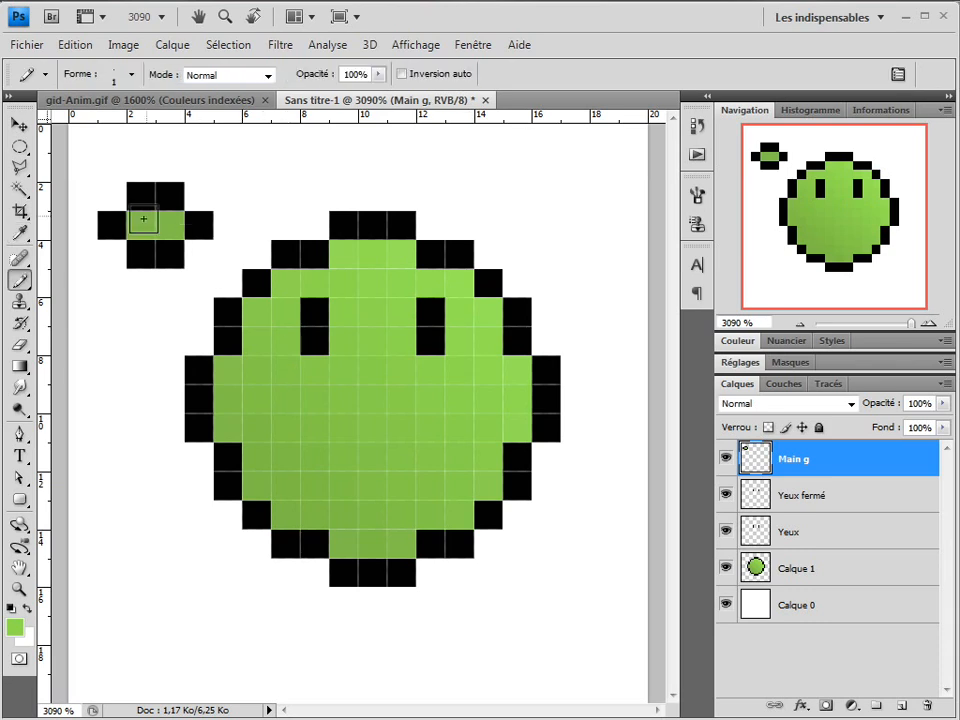
{"action": "left_click_drag", "start_coordinate": [144, 222], "coordinate": [163, 225]}
Duplicate the Main g layer and rename the copy Main d
{"action": "right_click", "coordinate": [810, 458]}
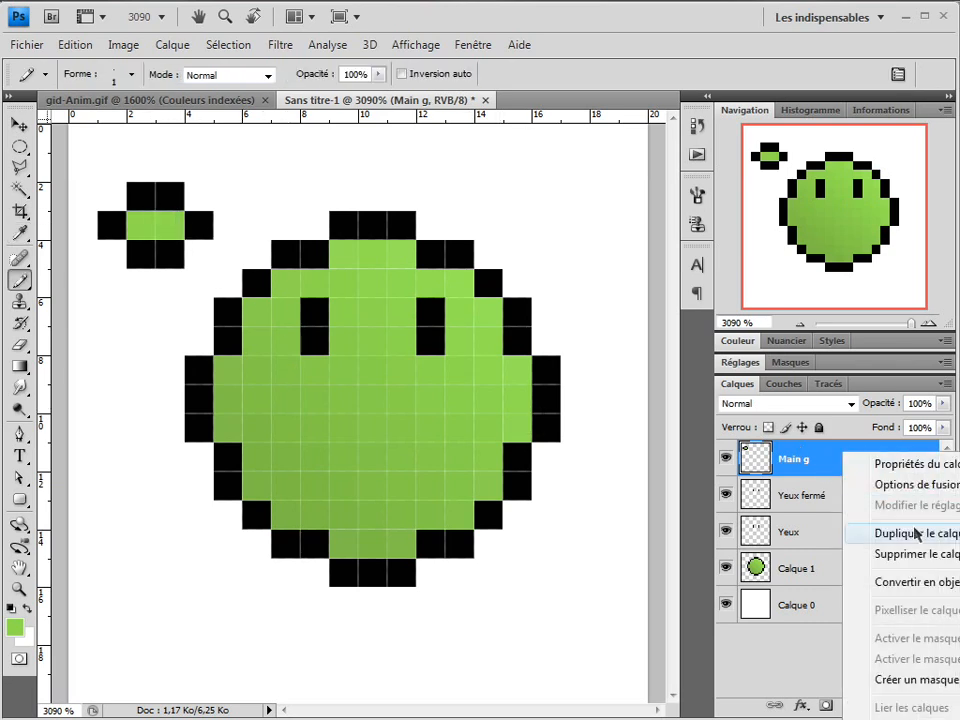
{"action": "left_click", "coordinate": [853, 531]}
{"action": "double_click", "coordinate": [797, 458]}
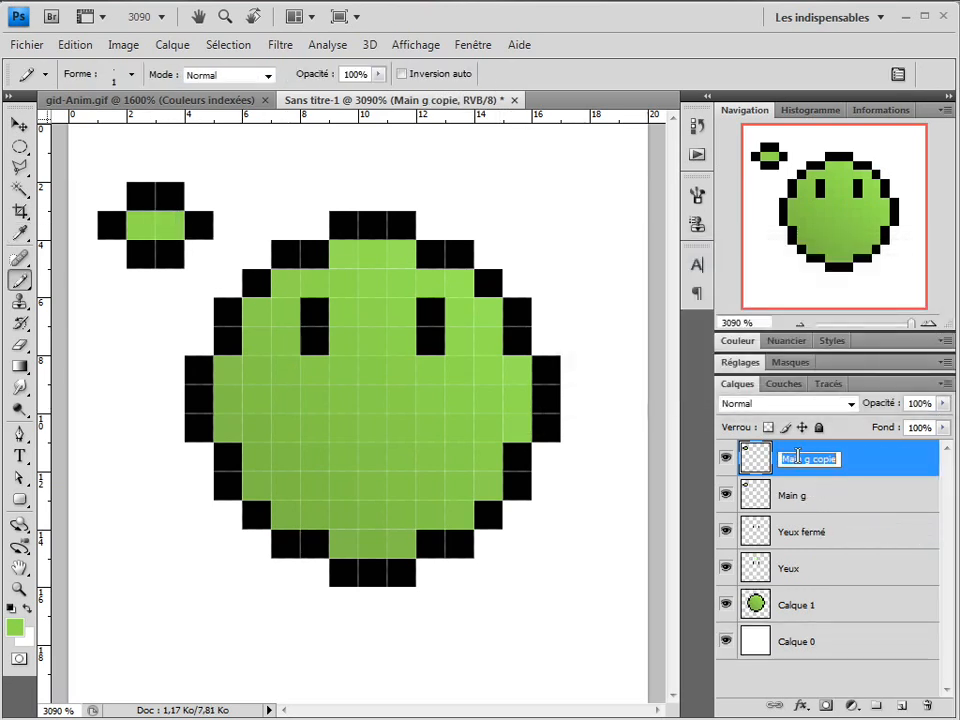
{"action": "type", "text": "Main "}
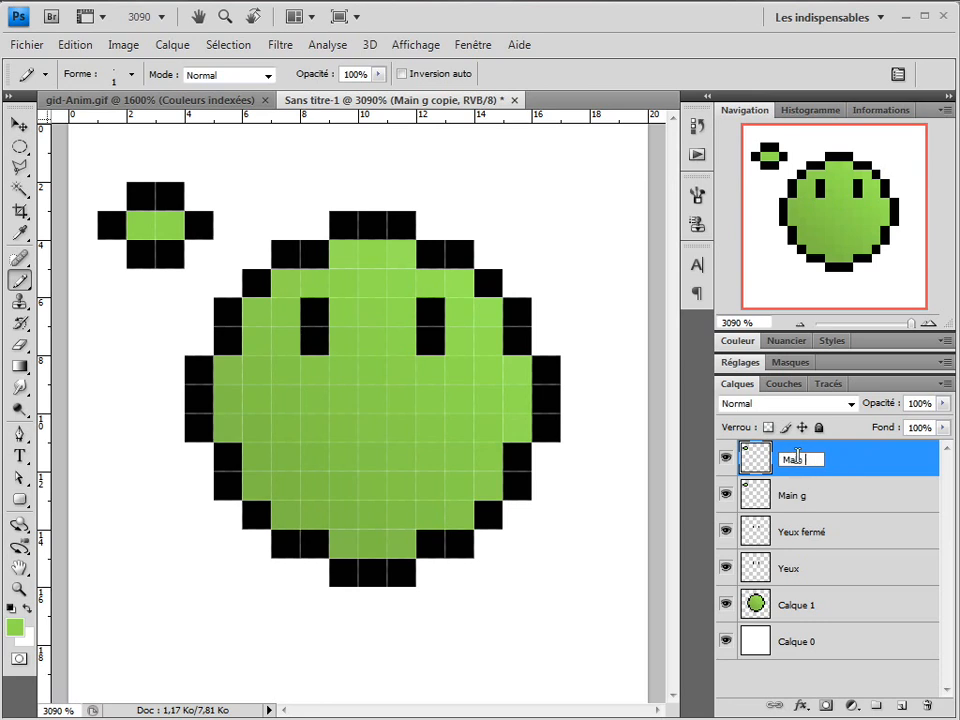
{"action": "type", "text": "d"}
{"action": "key", "text": "Return"}
Move the Main d hand against the ball's right side and the Main g hand against its left side at the same height
{"action": "left_click", "coordinate": [19, 126]}
{"action": "left_click_drag", "start_coordinate": [472, 289], "coordinate": [676, 267]}
{"action": "left_click_drag", "start_coordinate": [489, 250], "coordinate": [606, 420]}
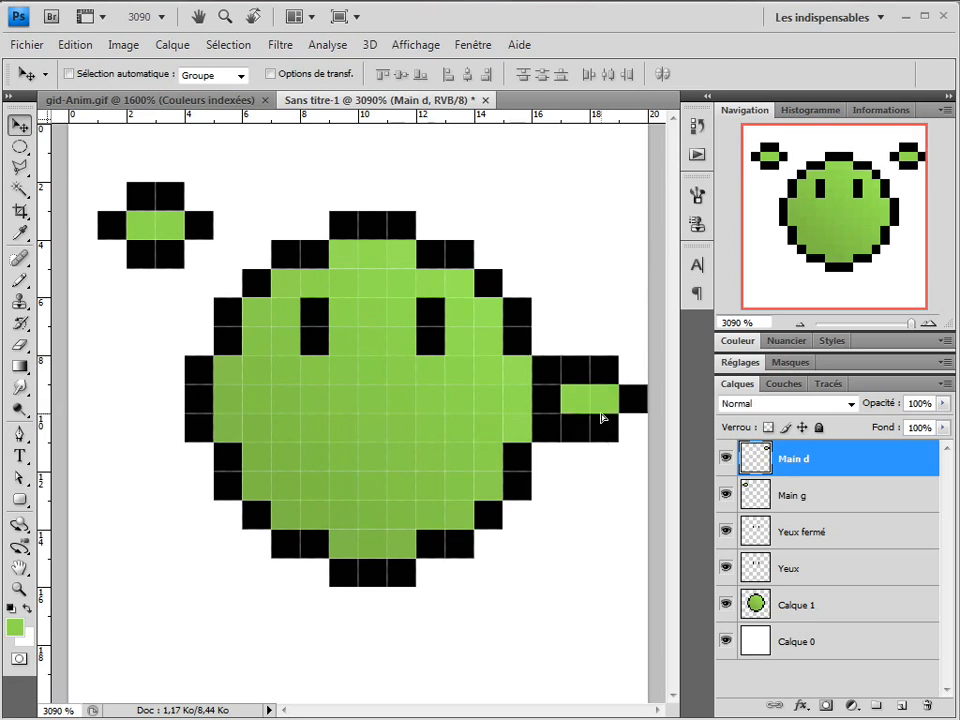
{"action": "left_click", "coordinate": [806, 497]}
{"action": "left_click_drag", "start_coordinate": [189, 294], "coordinate": [193, 428]}
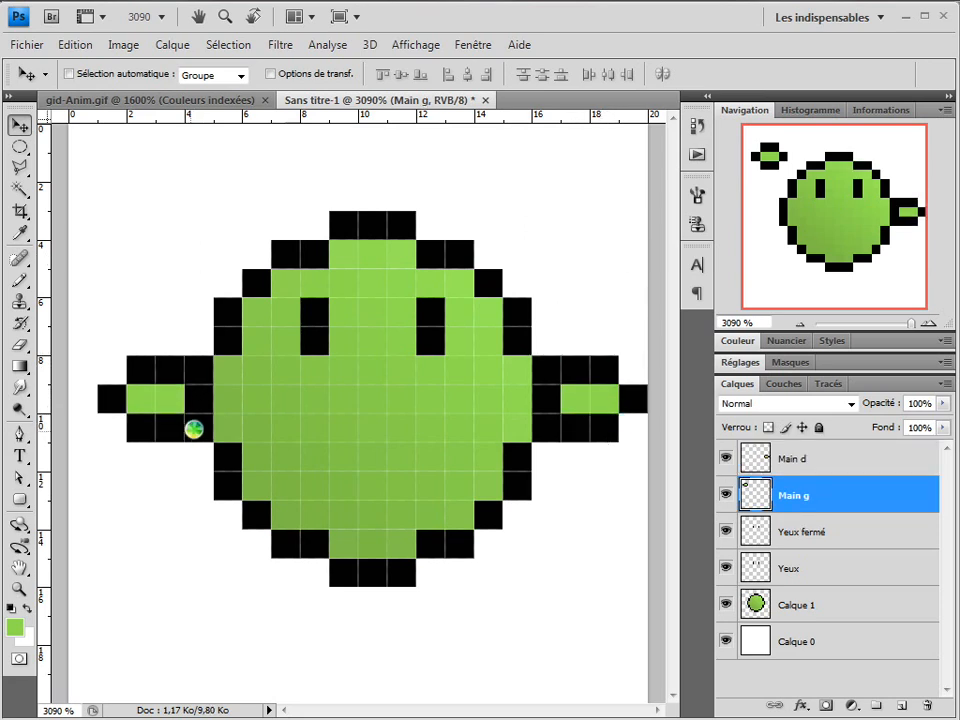
Add a new layer named Echelle directly above the Yeux fermé layer
{"action": "left_click", "coordinate": [765, 540]}
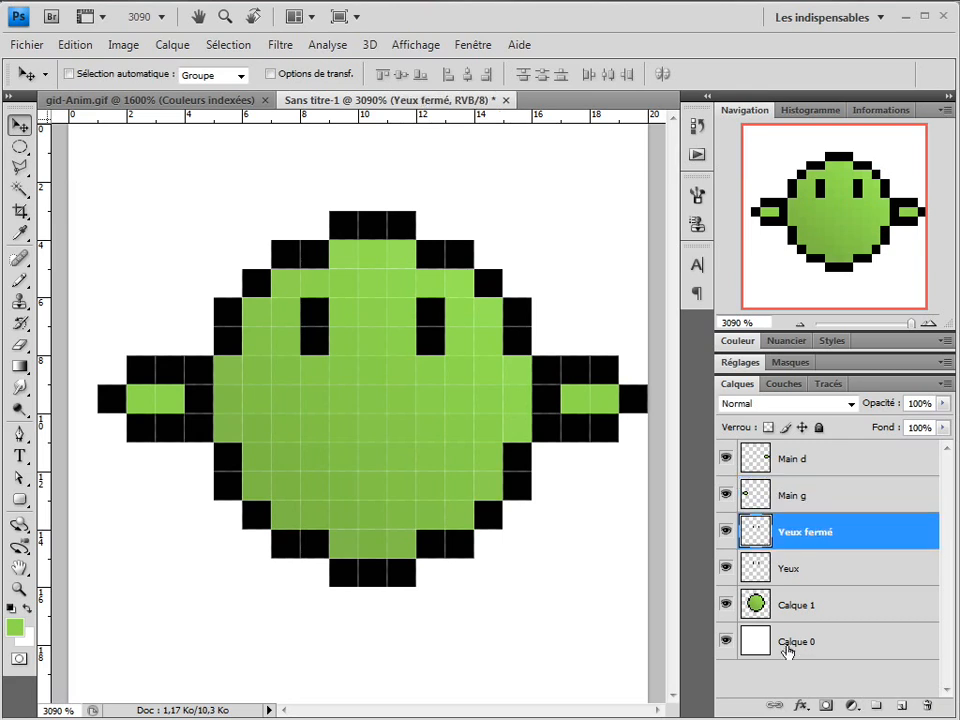
{"action": "left_click", "coordinate": [896, 708]}
{"action": "double_click", "coordinate": [801, 533]}
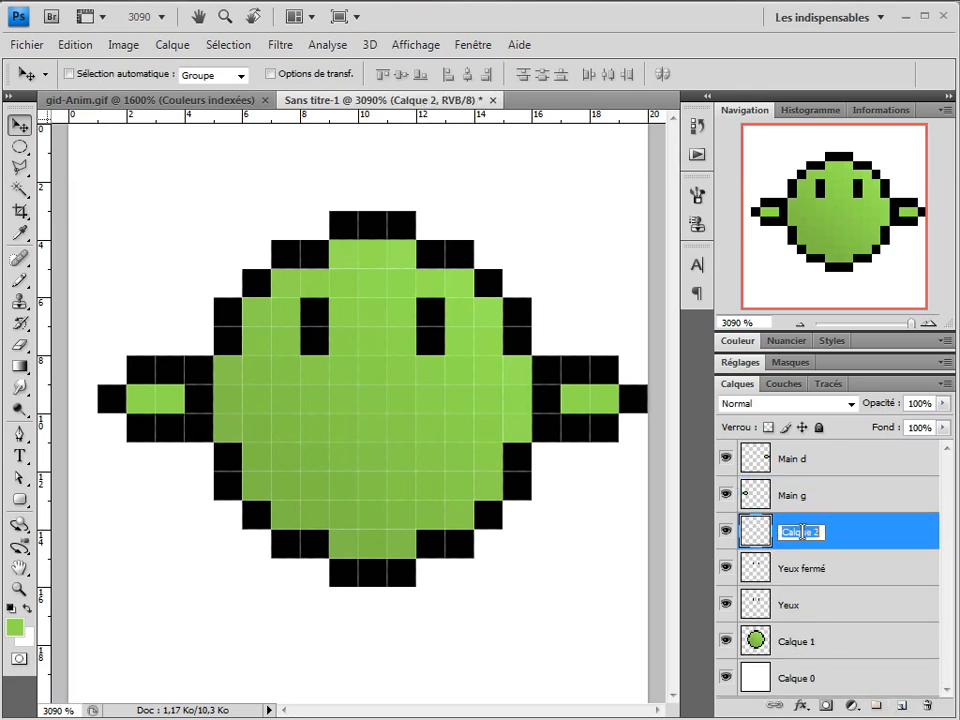
{"action": "key", "text": "Return"}
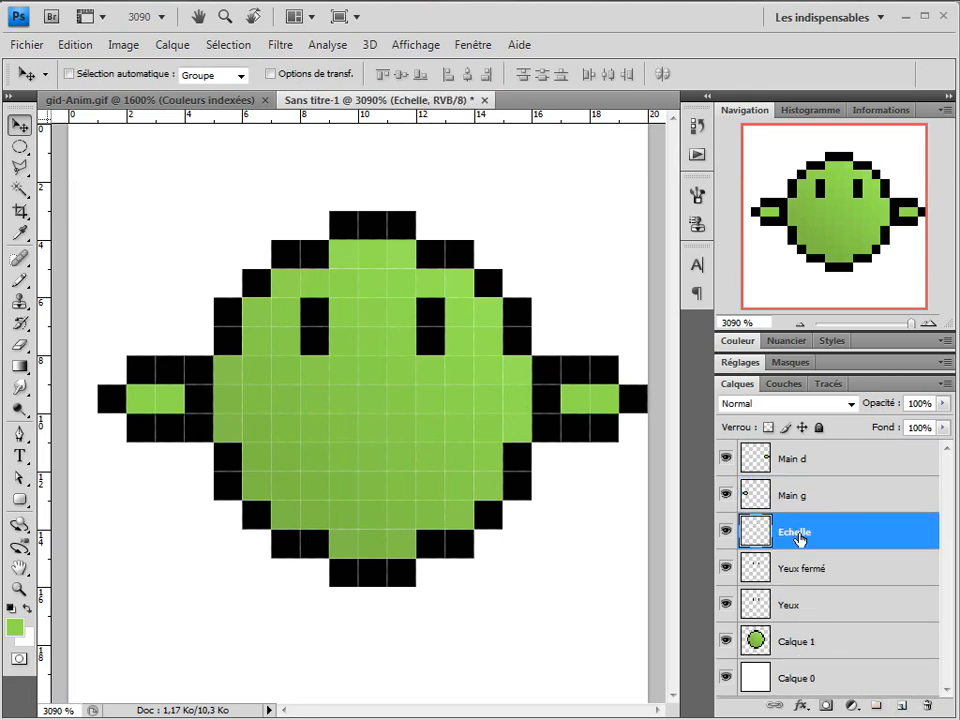
Reset the foreground colour to black and choose a brown background colour for the ladder
{"action": "left_click_drag", "start_coordinate": [910, 324], "coordinate": [899, 326]}
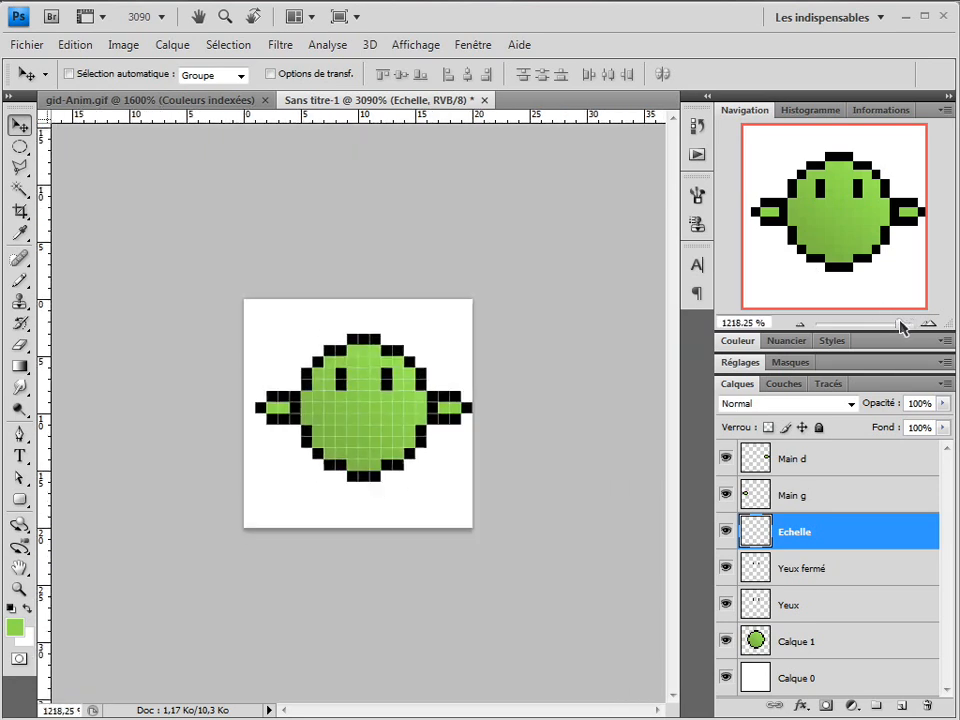
{"action": "key", "text": "b"}
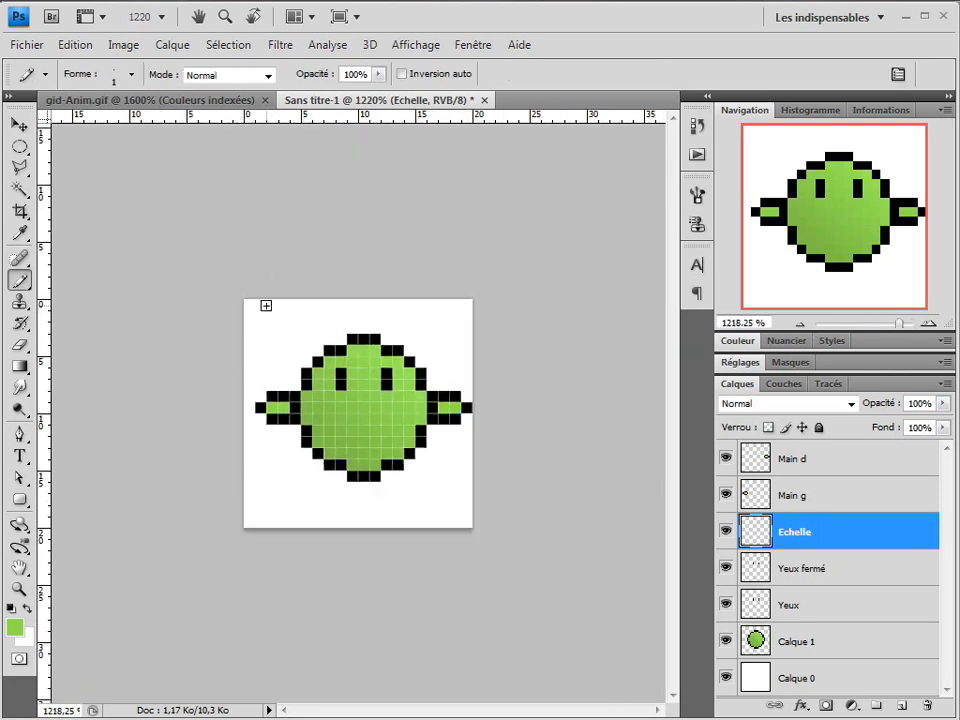
{"action": "left_click", "coordinate": [9, 607]}
{"action": "left_click", "coordinate": [31, 645]}
{"action": "left_click", "coordinate": [671, 454]}
{"action": "left_click_drag", "start_coordinate": [752, 530], "coordinate": [762, 544]}
{"action": "mouse_move", "coordinate": [705, 470]}
{"action": "left_mouse_down"}
{"action": "mouse_move", "coordinate": [737, 418]}
{"action": "mouse_move", "coordinate": [733, 428]}
{"action": "left_mouse_up"}
{"action": "left_click", "coordinate": [945, 314]}
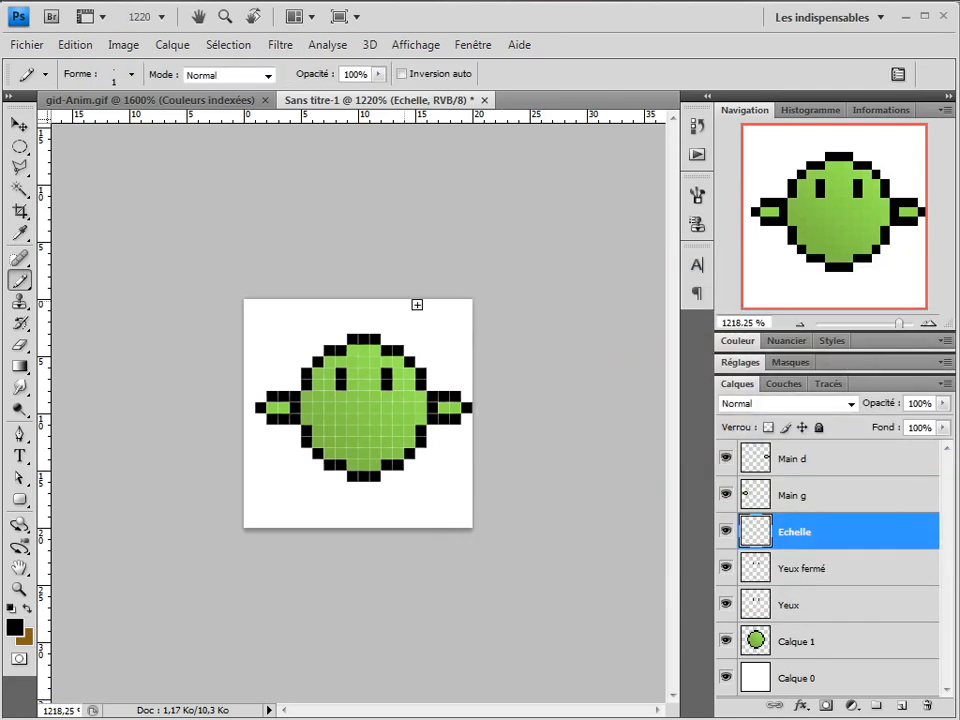
Pencil the ladder's rail outlines on Echelle as two pairs of full-height black lines, one pair on each side of the ball
{"action": "key", "text": "z"}
{"action": "left_click", "coordinate": [594, 612]}
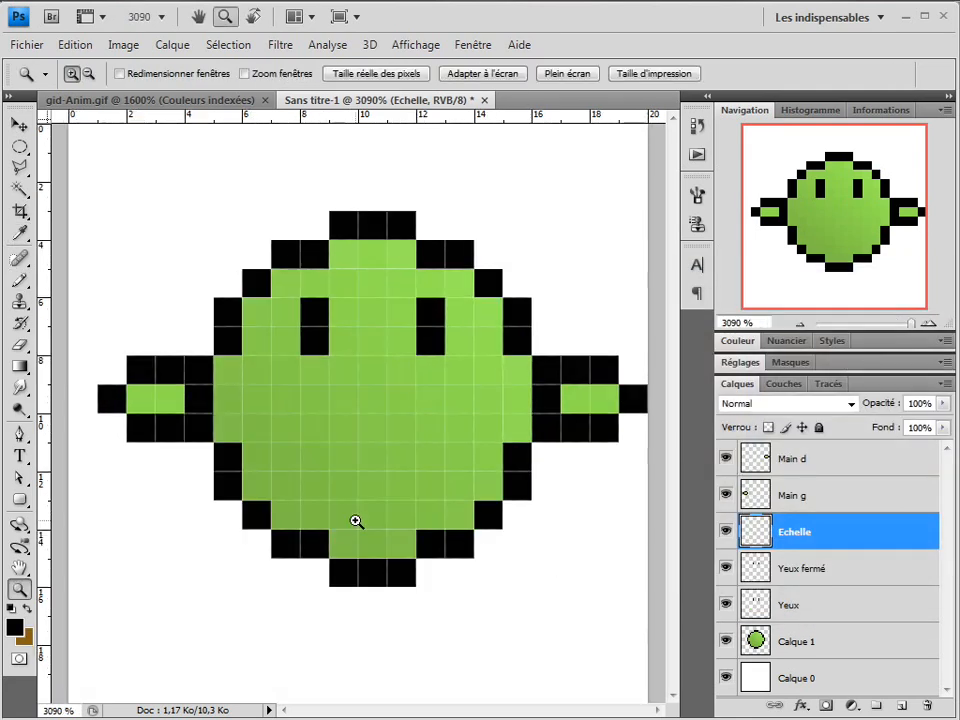
{"action": "key", "text": "b"}
{"action": "left_click_drag", "start_coordinate": [111, 137], "coordinate": [111, 705]}
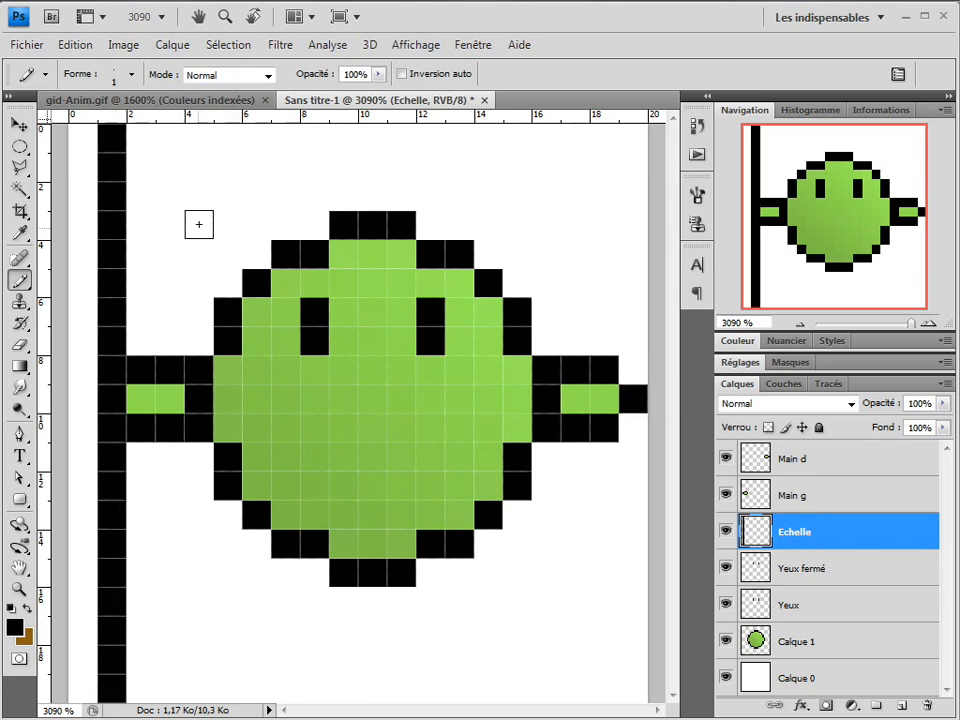
{"action": "left_click_drag", "start_coordinate": [163, 137], "coordinate": [169, 703]}
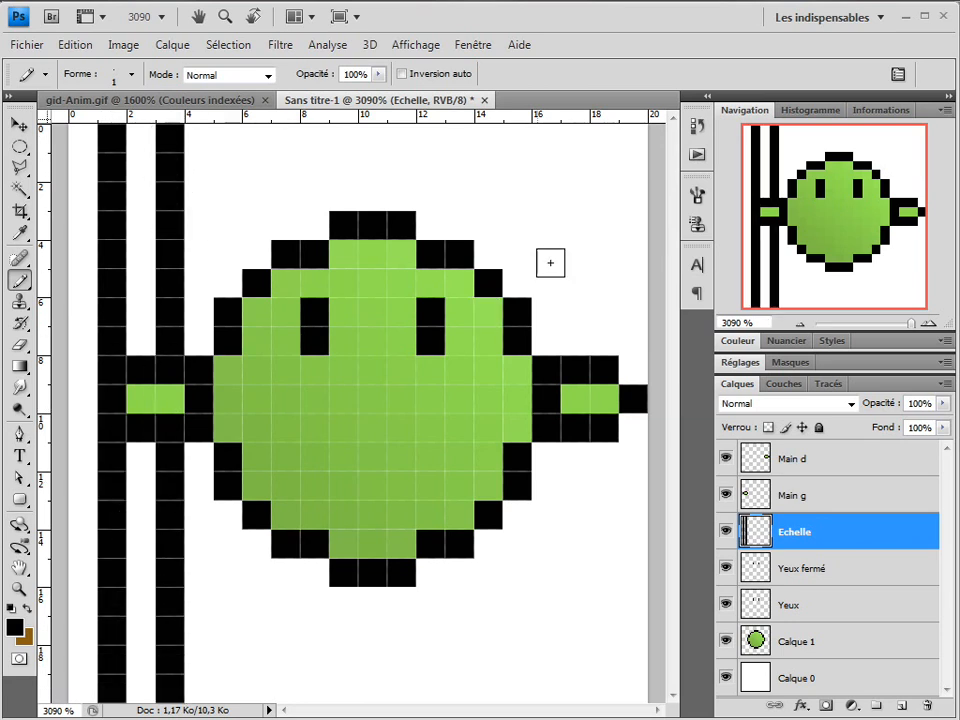
{"action": "left_click_drag", "start_coordinate": [603, 140], "coordinate": [594, 681]}
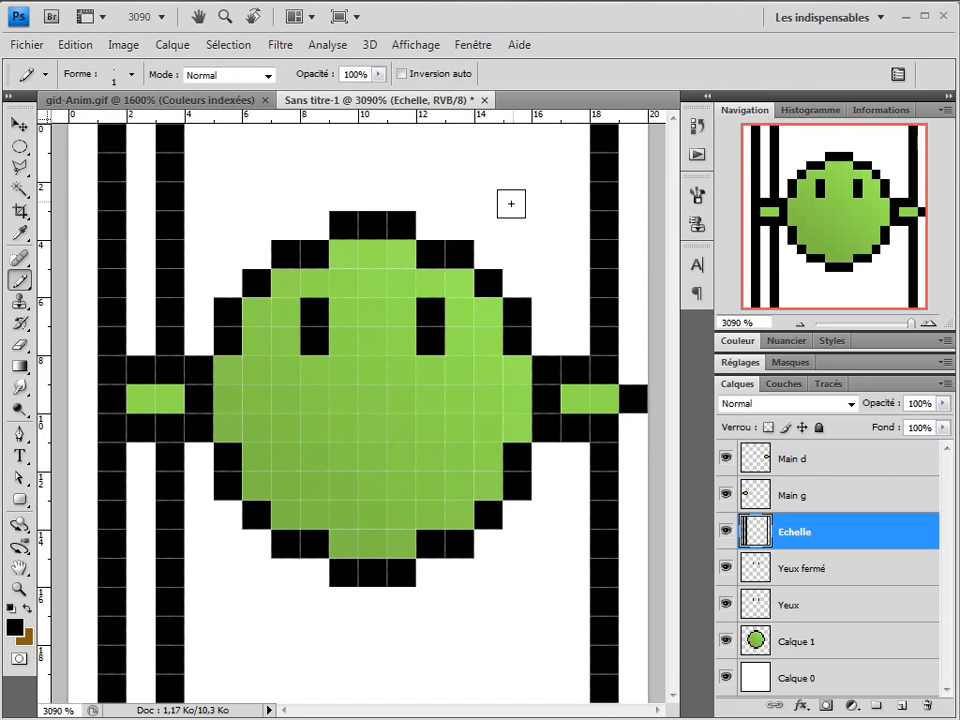
{"action": "left_click_drag", "start_coordinate": [536, 139], "coordinate": [541, 575]}
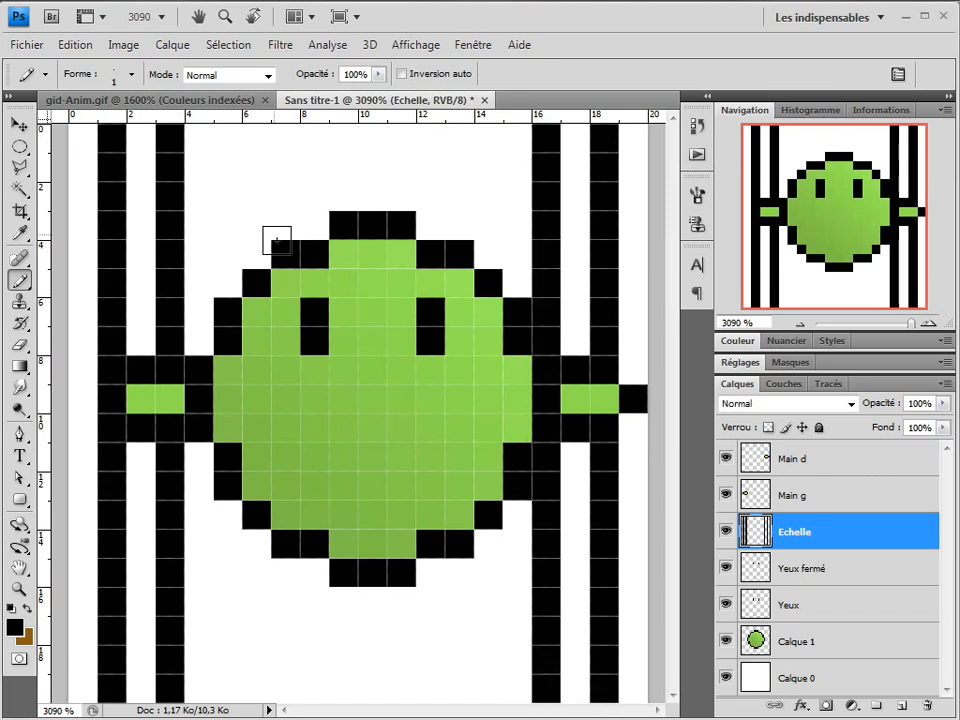
Draw the outlines of three ladder rungs as pairs of horizontal black lines between the rails, at the top, middle and bottom
{"action": "left_click_drag", "start_coordinate": [199, 166], "coordinate": [520, 166]}
{"action": "left_click_drag", "start_coordinate": [197, 223], "coordinate": [524, 222]}
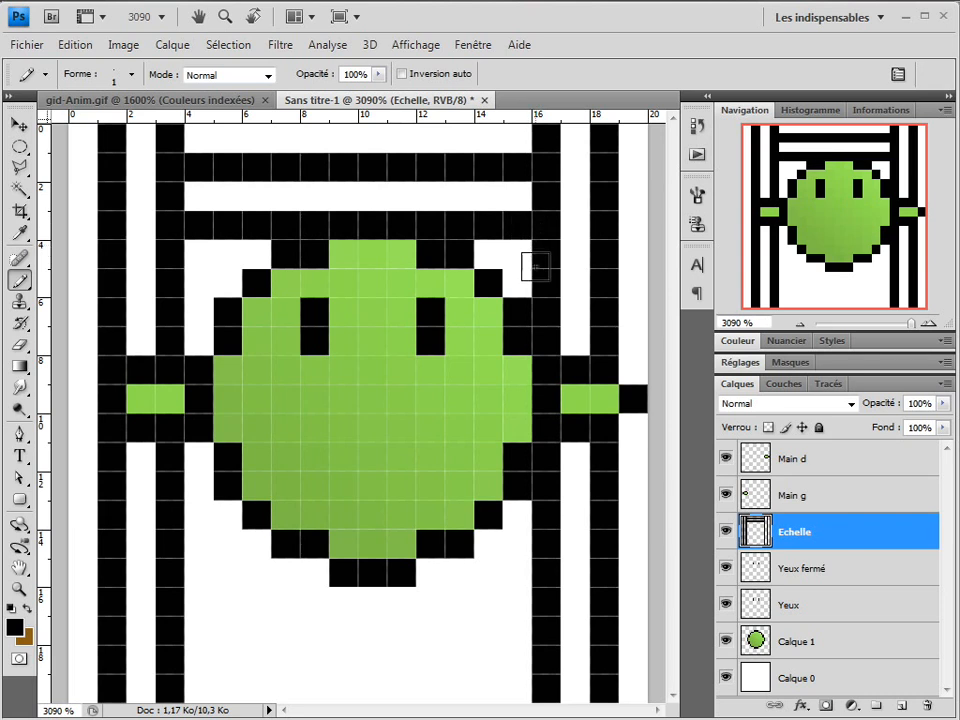
{"action": "mouse_move", "coordinate": [536, 376]}
{"action": "left_mouse_down"}
{"action": "mouse_move", "coordinate": [521, 392]}
{"action": "mouse_move", "coordinate": [194, 400]}
{"action": "left_mouse_up"}
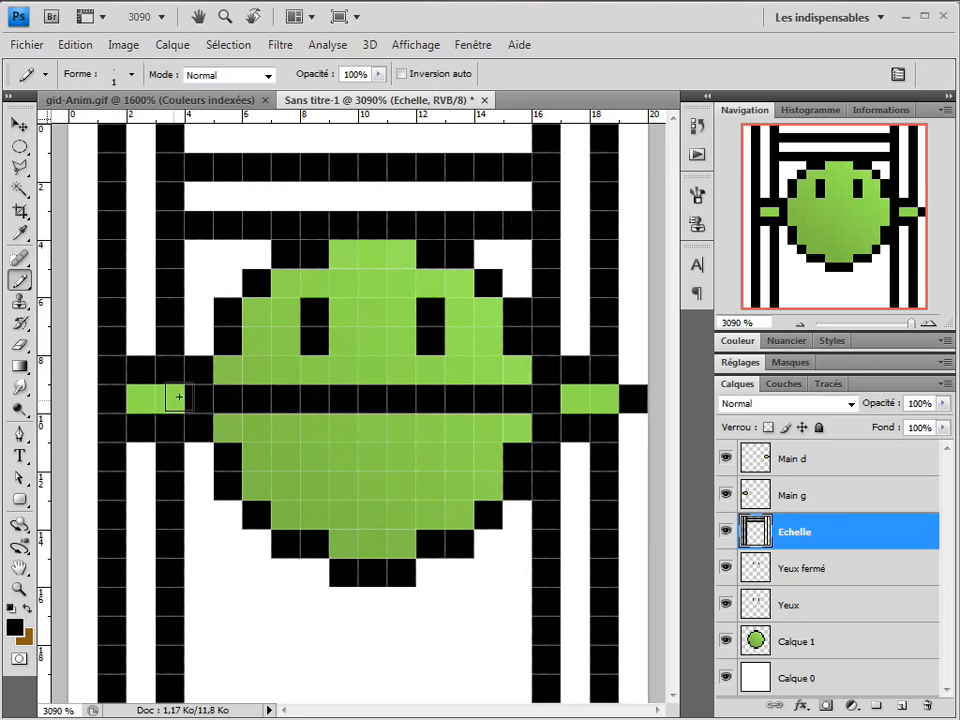
{"action": "left_click_drag", "start_coordinate": [228, 457], "coordinate": [470, 457]}
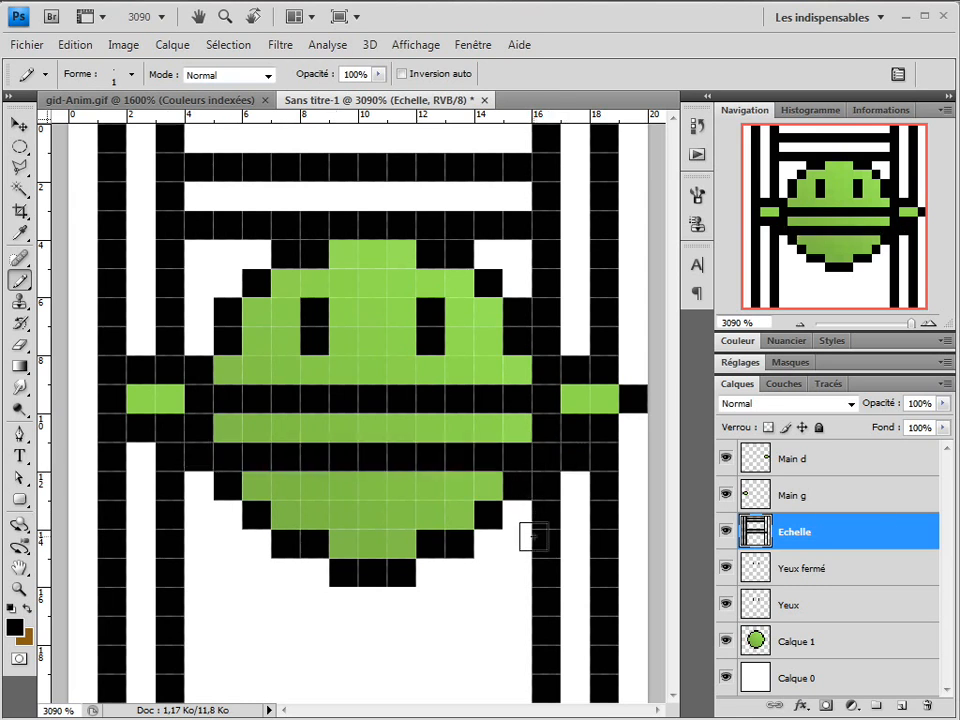
{"action": "mouse_move", "coordinate": [509, 631]}
{"action": "left_mouse_down"}
{"action": "mouse_move", "coordinate": [292, 626]}
{"action": "mouse_move", "coordinate": [203, 635]}
{"action": "mouse_move", "coordinate": [174, 696]}
{"action": "mouse_move", "coordinate": [505, 697]}
{"action": "left_mouse_up"}
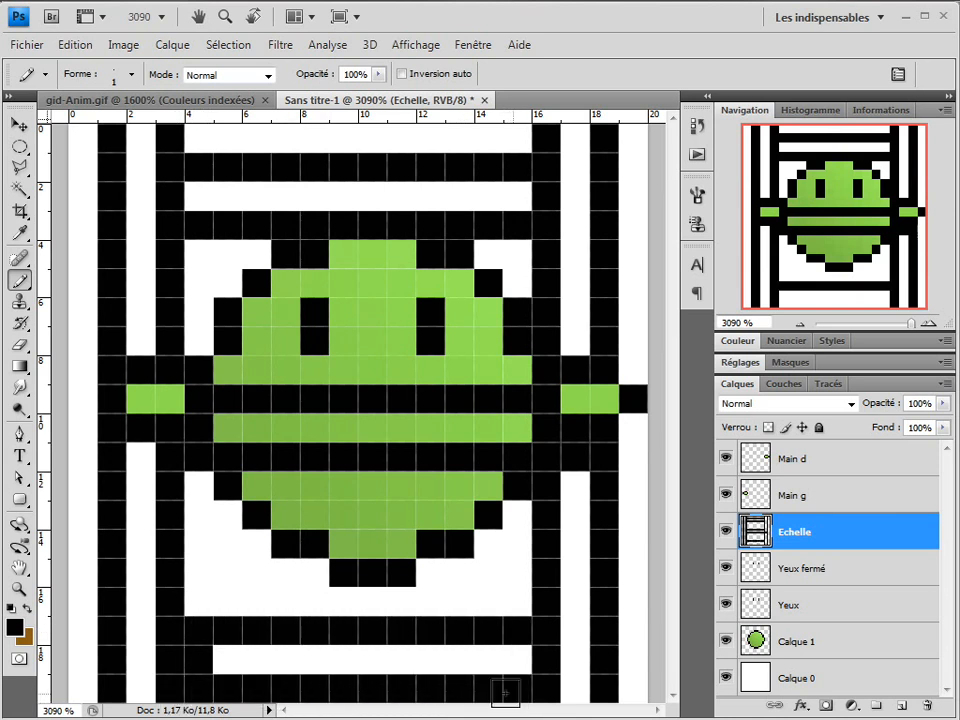
Swap to brown and fill the inside of the ladder's two rails and three rungs
{"action": "left_click", "coordinate": [27, 606]}
{"action": "mouse_move", "coordinate": [141, 138]}
{"action": "left_mouse_down"}
{"action": "mouse_move", "coordinate": [163, 628]}
{"action": "mouse_move", "coordinate": [177, 693]}
{"action": "mouse_move", "coordinate": [174, 675]}
{"action": "mouse_move", "coordinate": [144, 653]}
{"action": "mouse_move", "coordinate": [337, 662]}
{"action": "mouse_move", "coordinate": [553, 653]}
{"action": "mouse_move", "coordinate": [578, 682]}
{"action": "mouse_move", "coordinate": [579, 133]}
{"action": "left_mouse_up"}
{"action": "left_click_drag", "start_coordinate": [560, 196], "coordinate": [165, 196]}
{"action": "left_click_drag", "start_coordinate": [195, 428], "coordinate": [567, 430]}
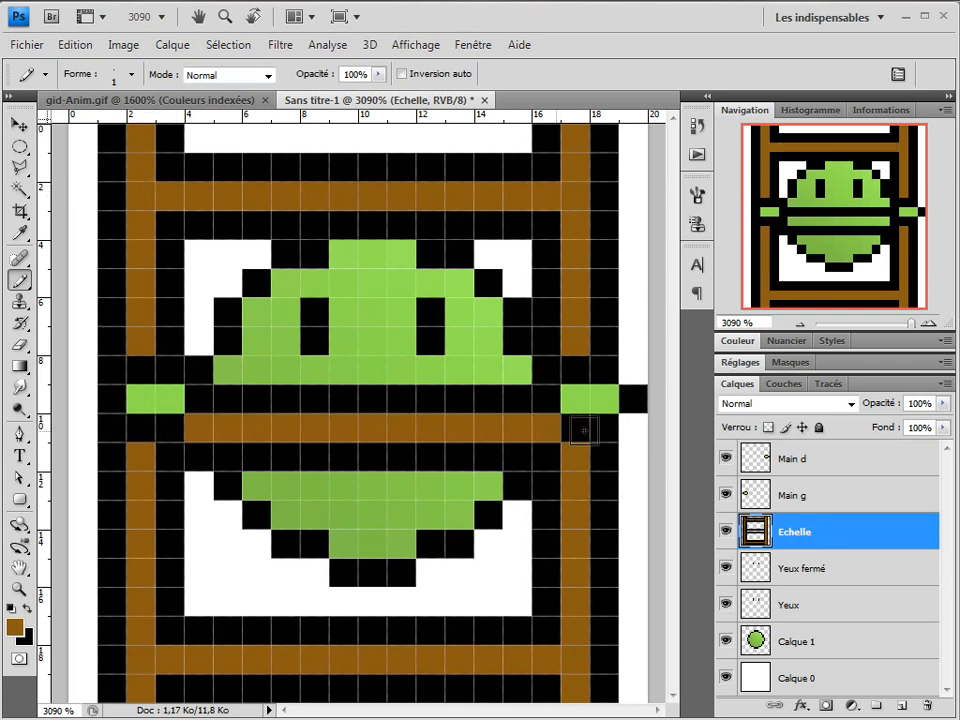
Move the Echelle layer down so the ladder's top rung crosses the lower edge of the ball
{"action": "key", "text": "v"}
{"action": "left_click_drag", "start_coordinate": [478, 232], "coordinate": [471, 619]}
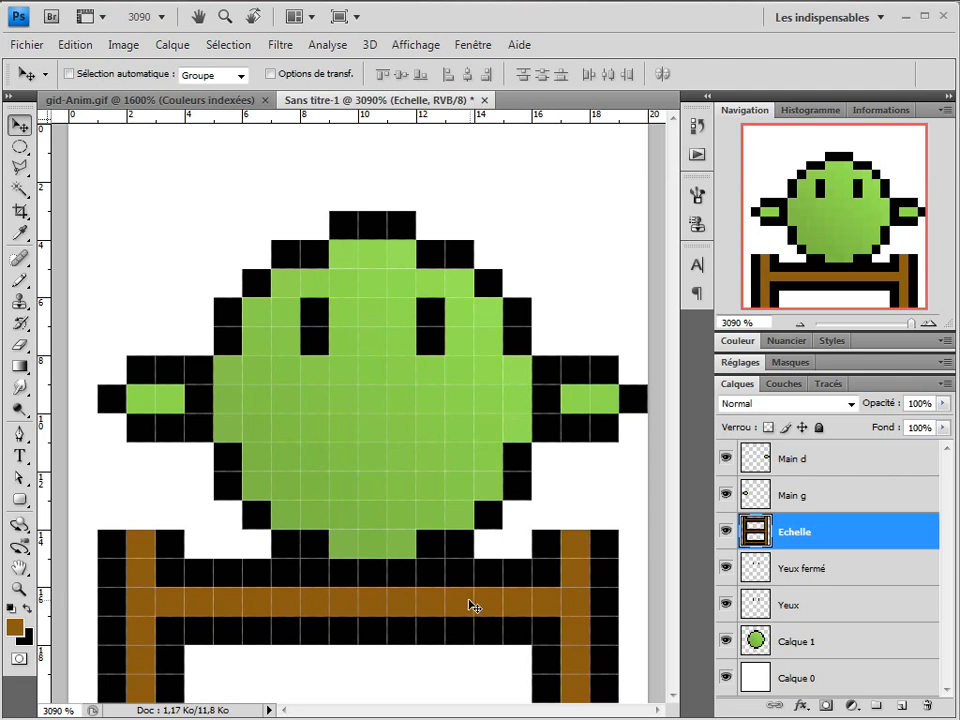
{"action": "key", "text": "ctrl+z"}
{"action": "left_click_drag", "start_coordinate": [398, 268], "coordinate": [399, 669]}
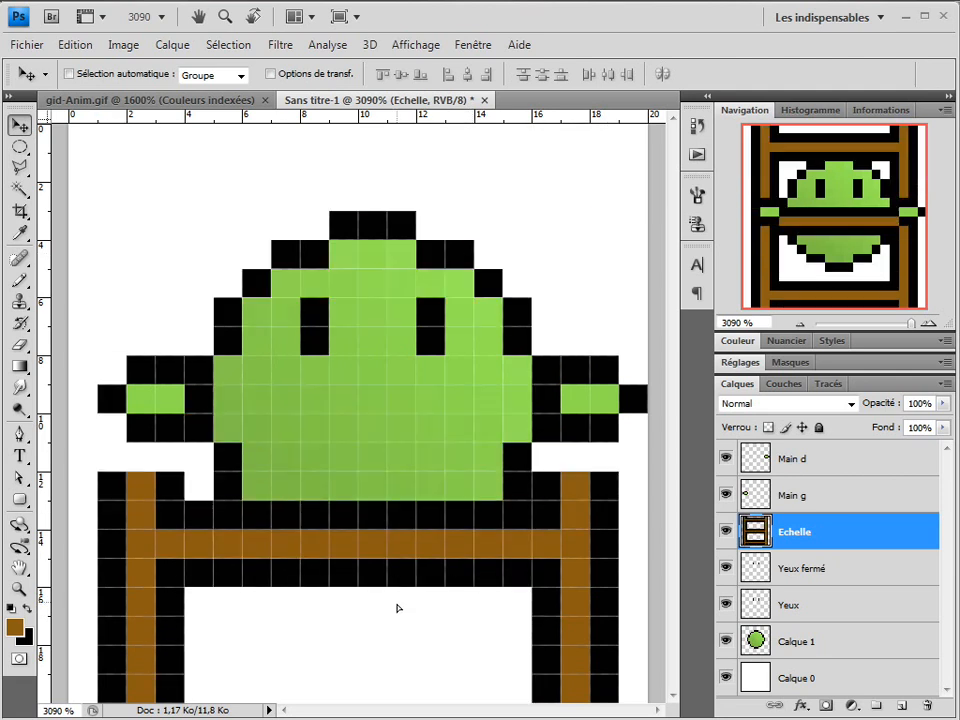
Duplicate the Echelle layer and place the copy above the original so the rails and rungs line up continuously
{"action": "right_click", "coordinate": [790, 540]}
{"action": "left_click", "coordinate": [887, 150]}
{"action": "key", "text": "Return"}
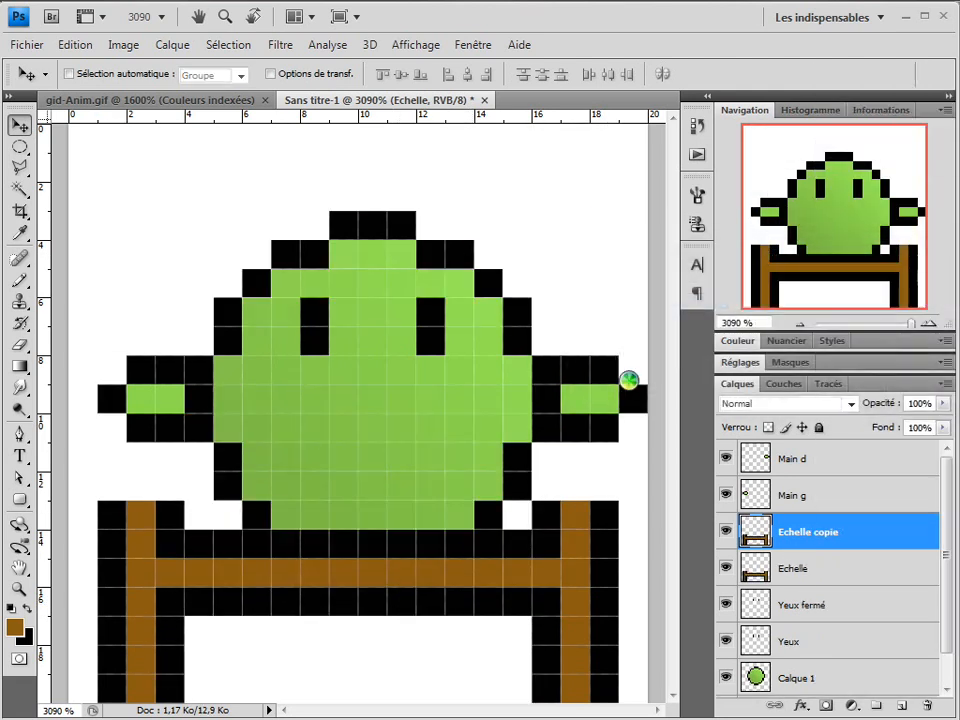
{"action": "left_click_drag", "start_coordinate": [525, 626], "coordinate": [506, 259]}
{"action": "left_click_drag", "start_coordinate": [540, 498], "coordinate": [546, 536]}
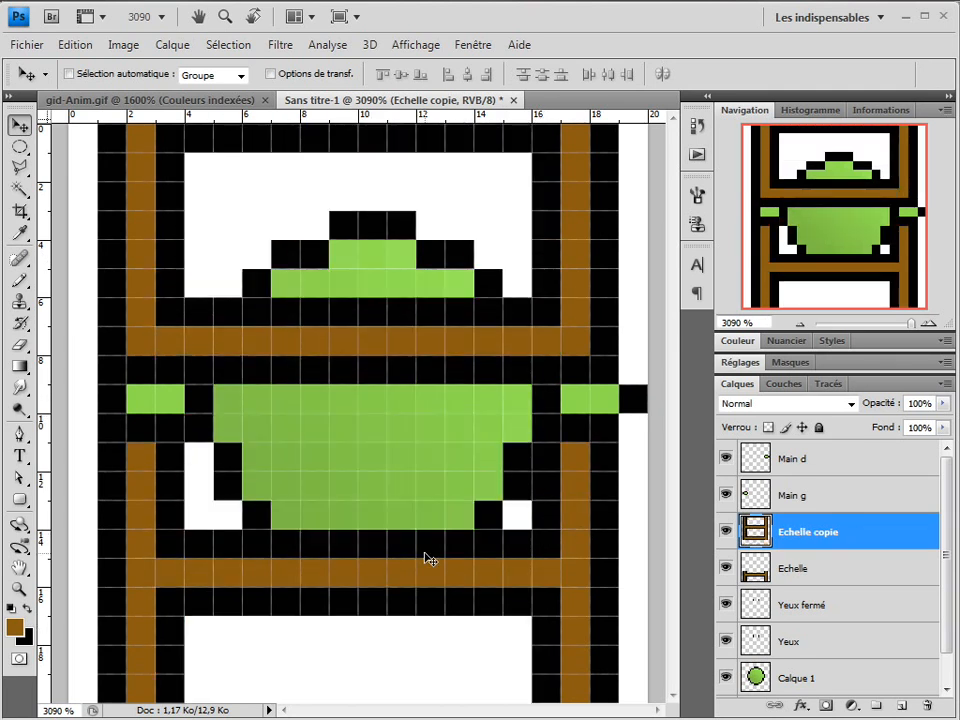
With the Main d and Main g layers hidden, merge both ladder layers and move the ladder up so a rung crosses the ball's middle
{"action": "left_click_drag", "start_coordinate": [726, 496], "coordinate": [726, 459]}
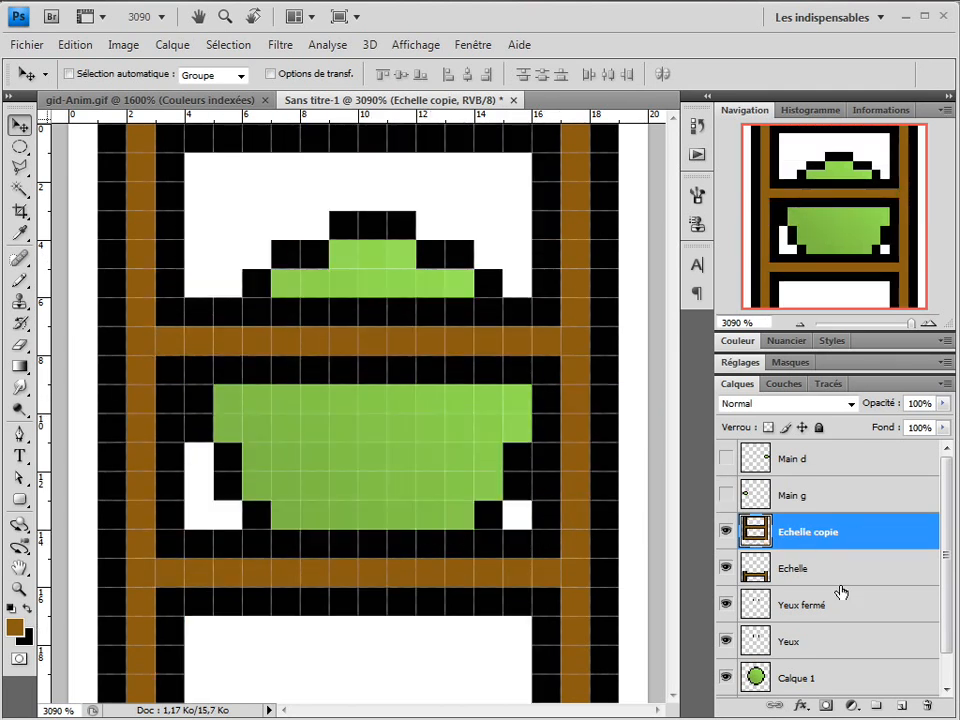
{"action": "left_click", "coordinate": [790, 570], "text": "shift"}
{"action": "right_click", "coordinate": [761, 568]}
{"action": "left_click", "coordinate": [800, 510]}
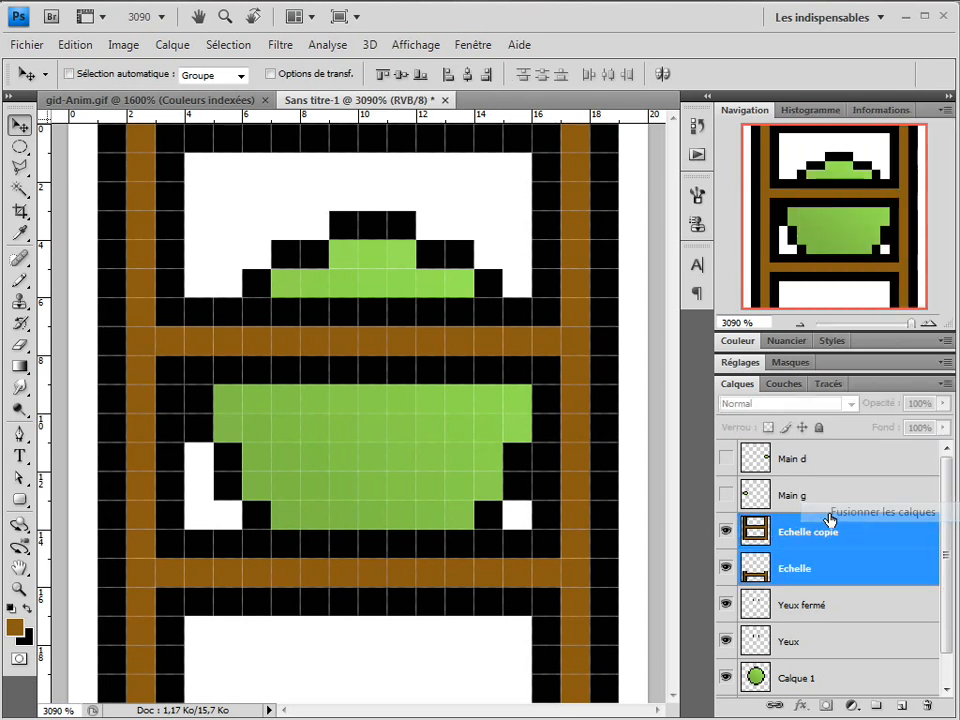
{"action": "left_click_drag", "start_coordinate": [473, 552], "coordinate": [401, 407]}
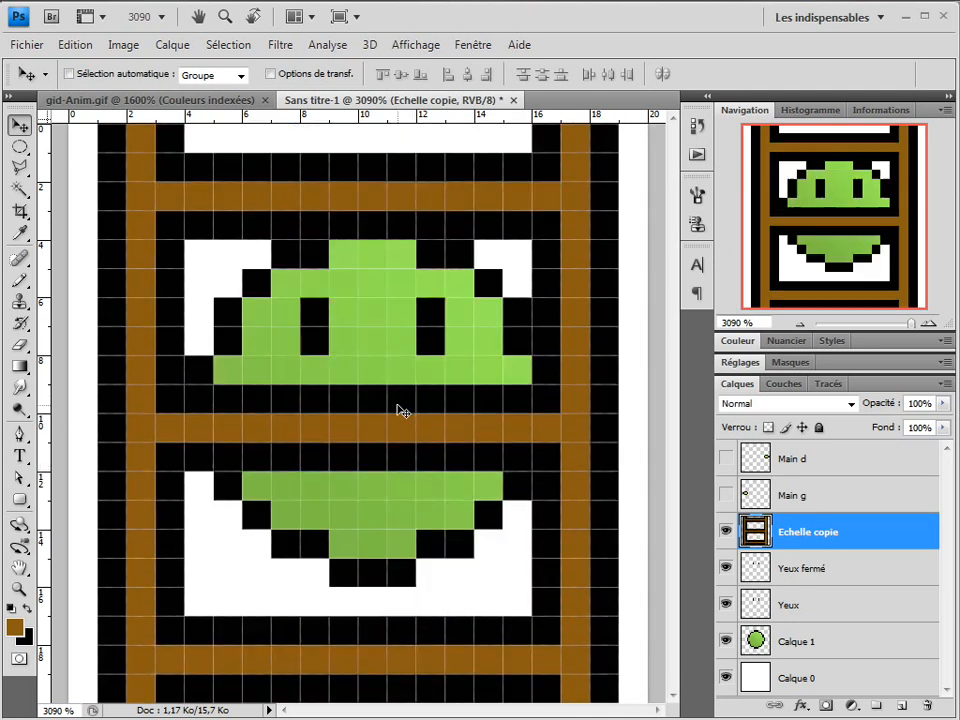
Display the Animation timeline, docked beneath the canvas and enlarged enough to list every layer
{"action": "left_click", "coordinate": [472, 44]}
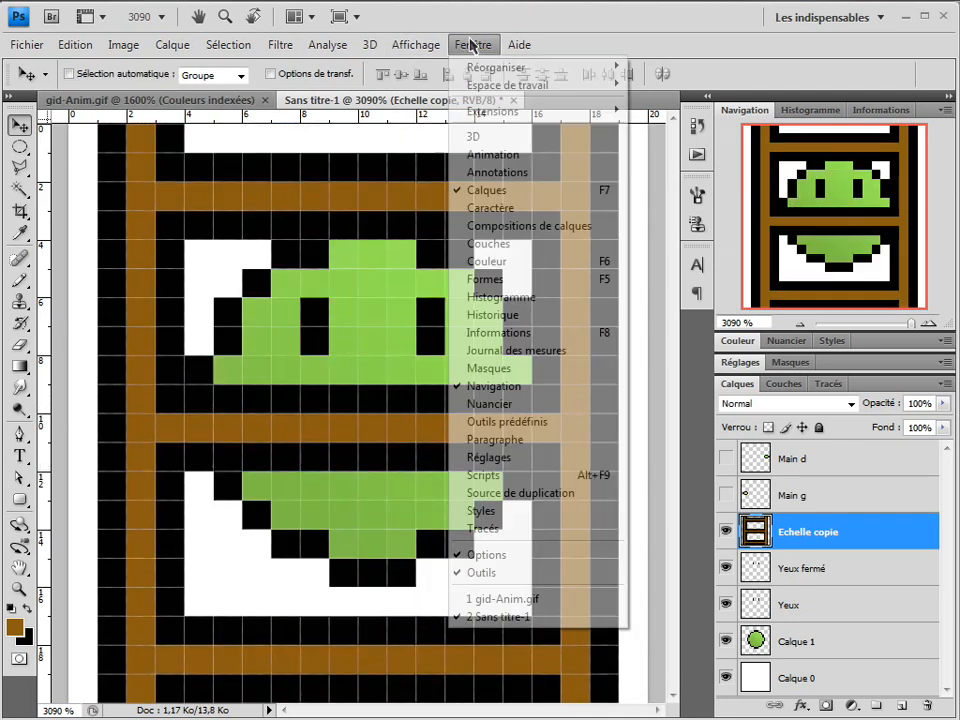
{"action": "left_click", "coordinate": [489, 155]}
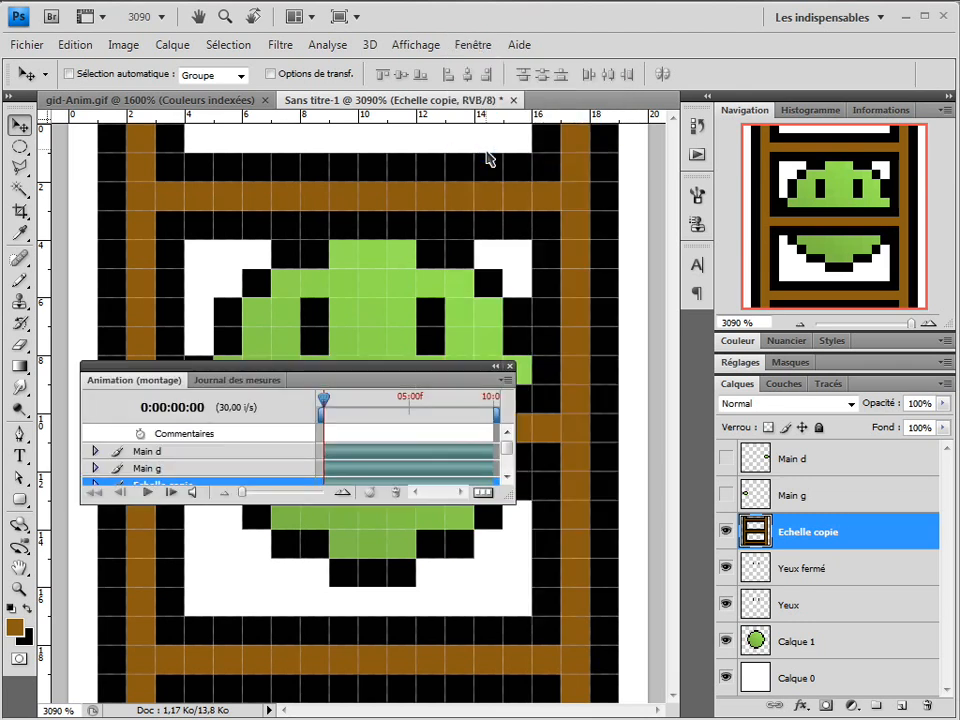
{"action": "left_click_drag", "start_coordinate": [422, 376], "coordinate": [450, 714]}
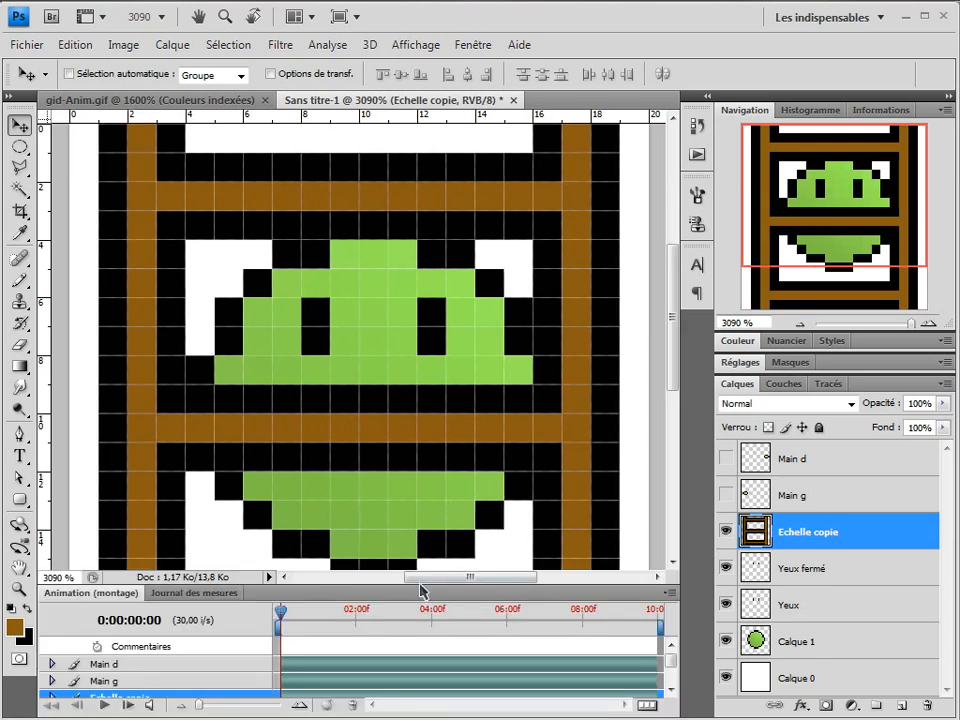
{"action": "left_click_drag", "start_coordinate": [417, 585], "coordinate": [431, 409]}
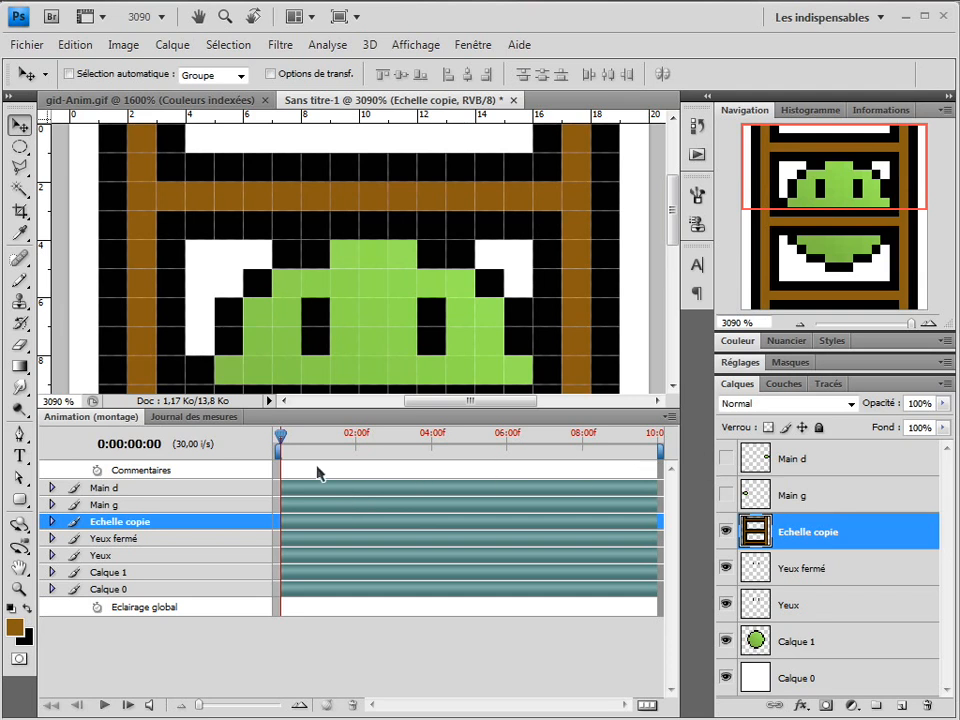
{"action": "left_click_drag", "start_coordinate": [310, 463], "coordinate": [265, 443]}
{"action": "left_click", "coordinate": [53, 523]}
{"action": "left_click", "coordinate": [53, 523]}
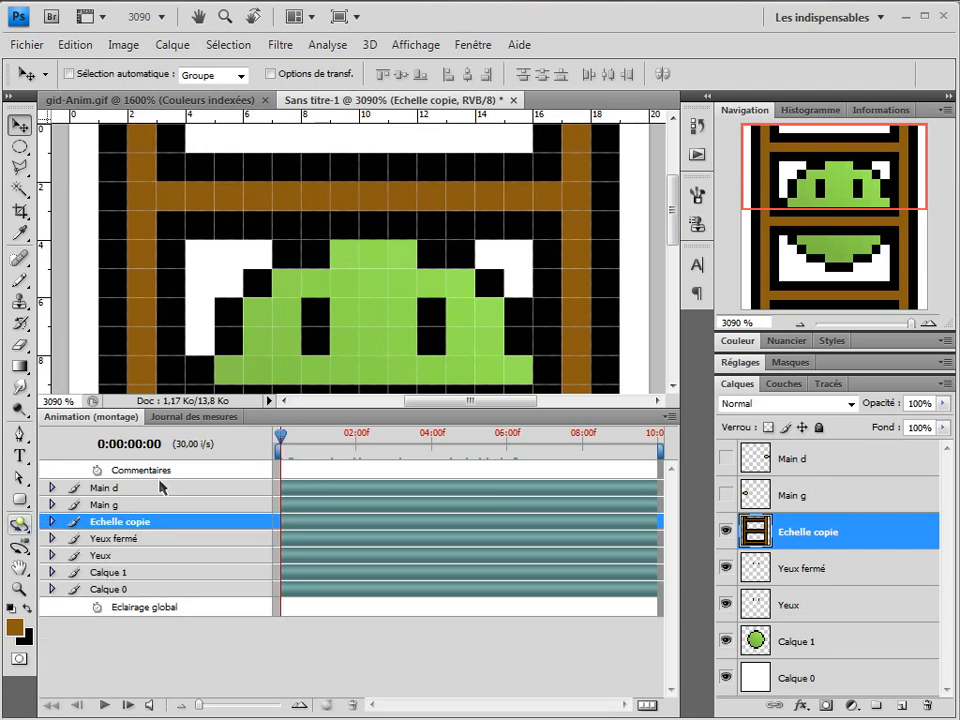
Switch the animation from timeline to frame mode and set the first frame's delay to 0.1 s
{"action": "left_click", "coordinate": [646, 706]}
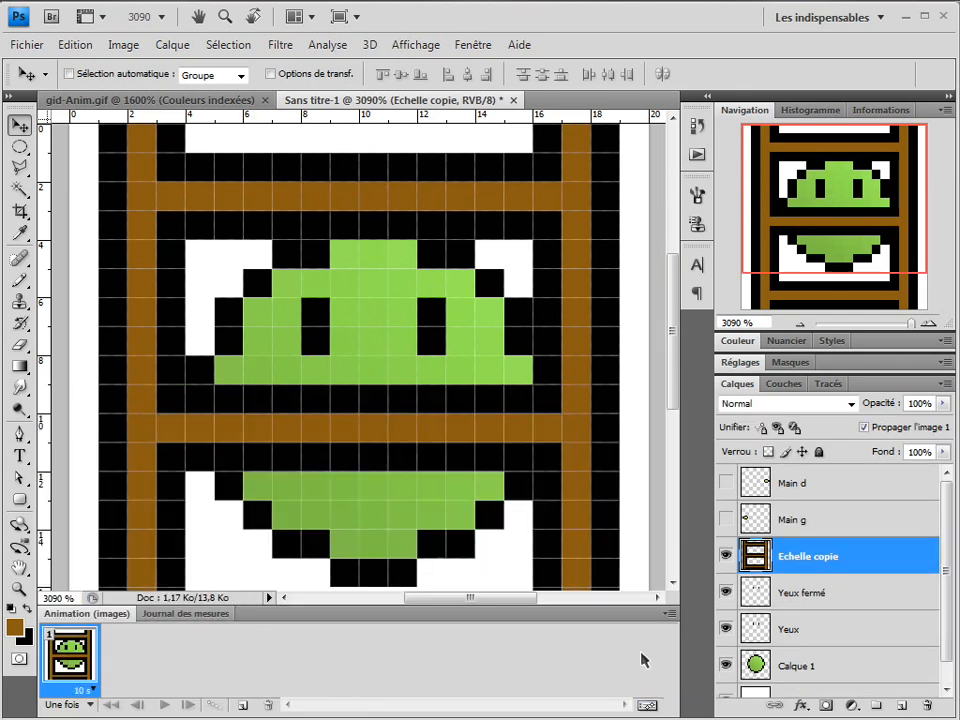
{"action": "left_click", "coordinate": [645, 705]}
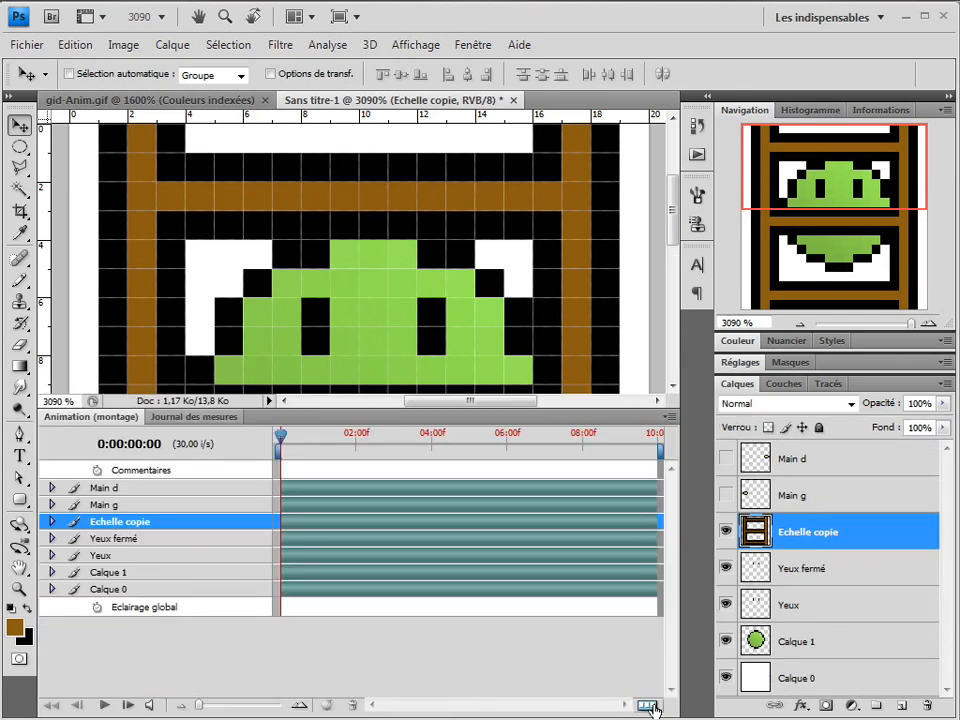
{"action": "left_click", "coordinate": [646, 706]}
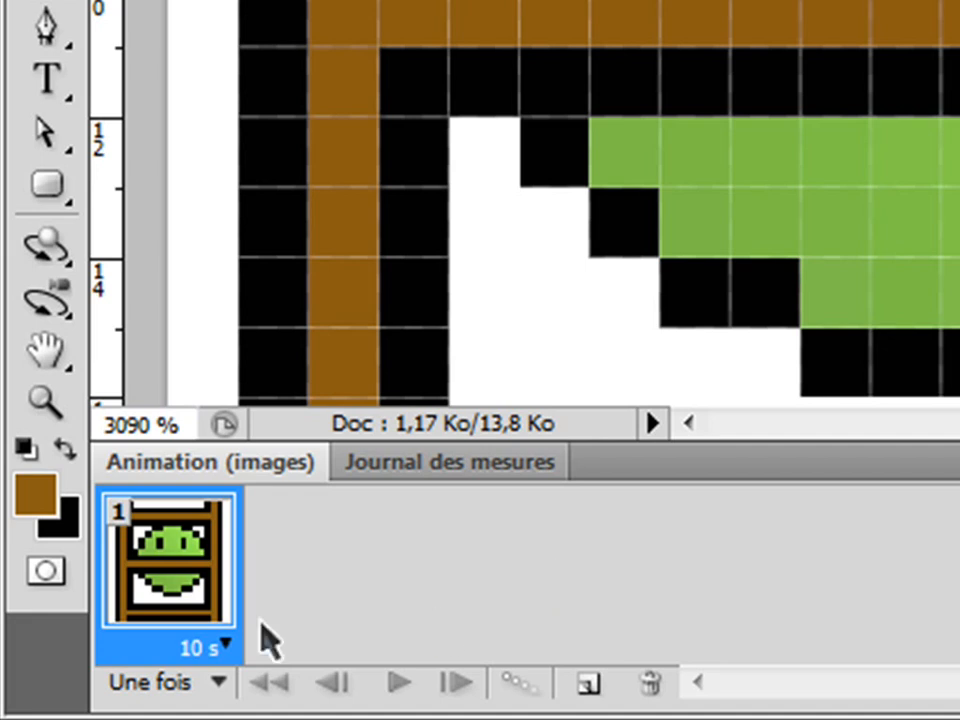
{"action": "left_click", "coordinate": [210, 648]}
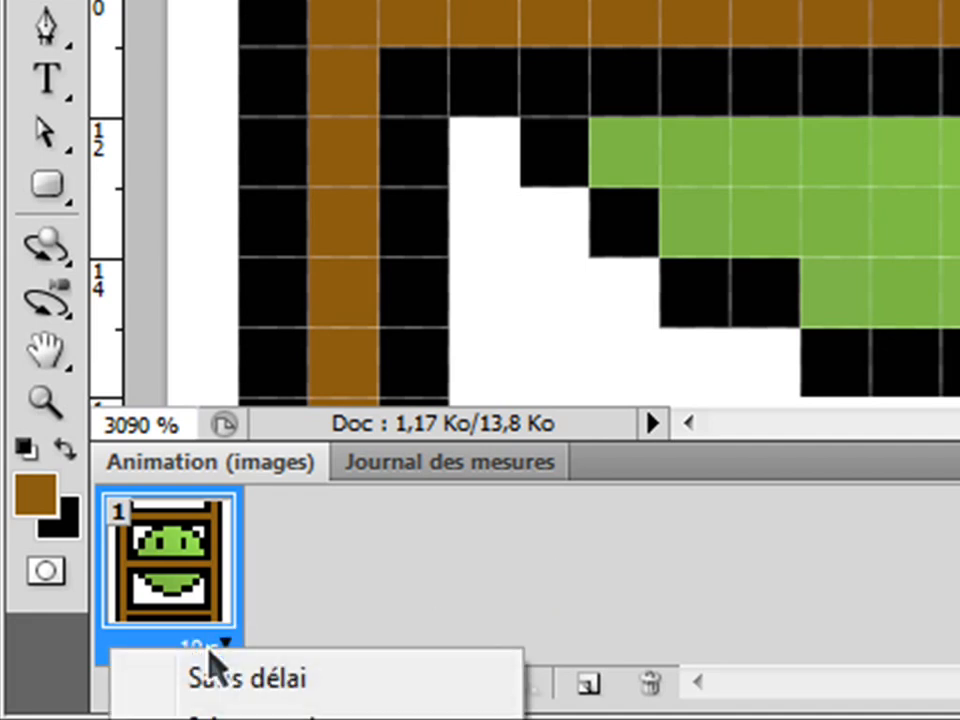
{"action": "left_click", "coordinate": [200, 716]}
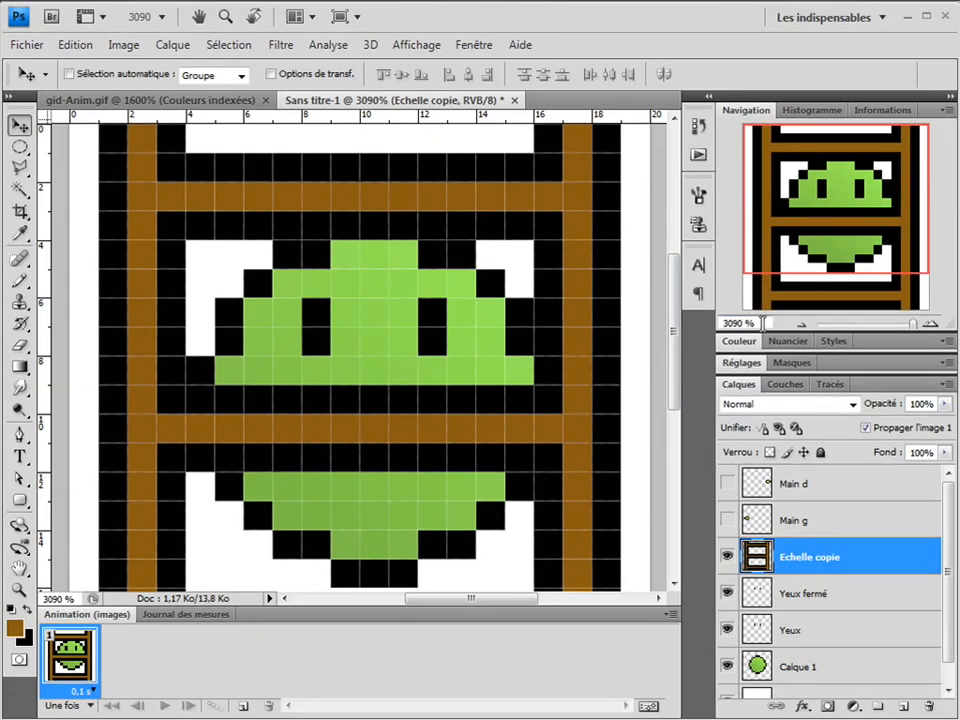
Make the Main g and Main d layers visible again, with the whole canvas in view
{"action": "left_click_drag", "start_coordinate": [903, 331], "coordinate": [912, 331]}
{"action": "left_click", "coordinate": [781, 512]}
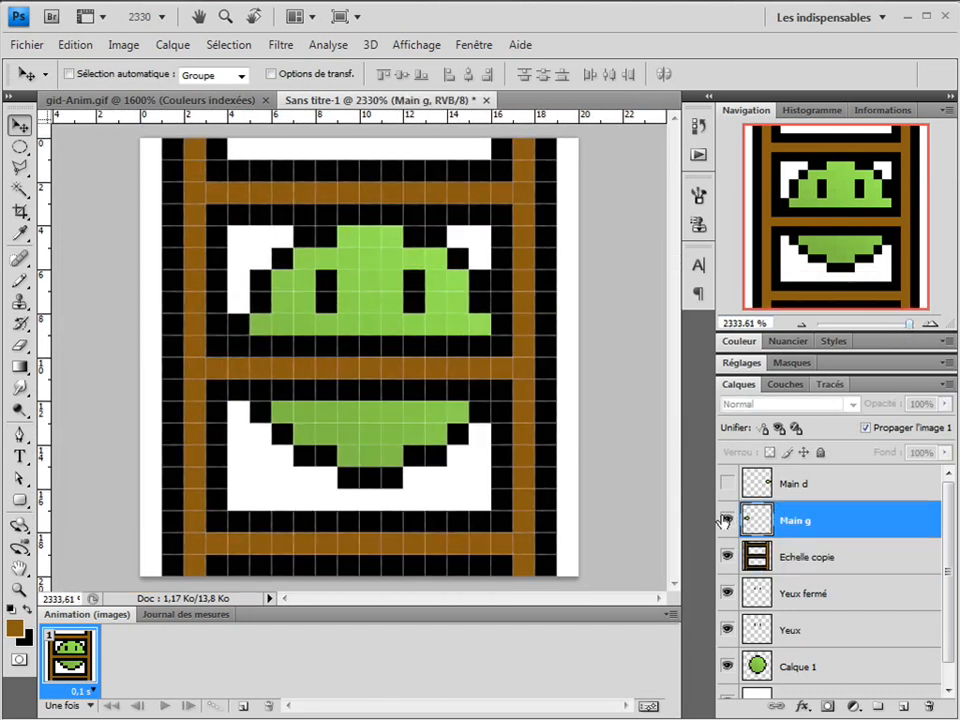
{"action": "left_click_drag", "start_coordinate": [727, 519], "coordinate": [727, 483]}
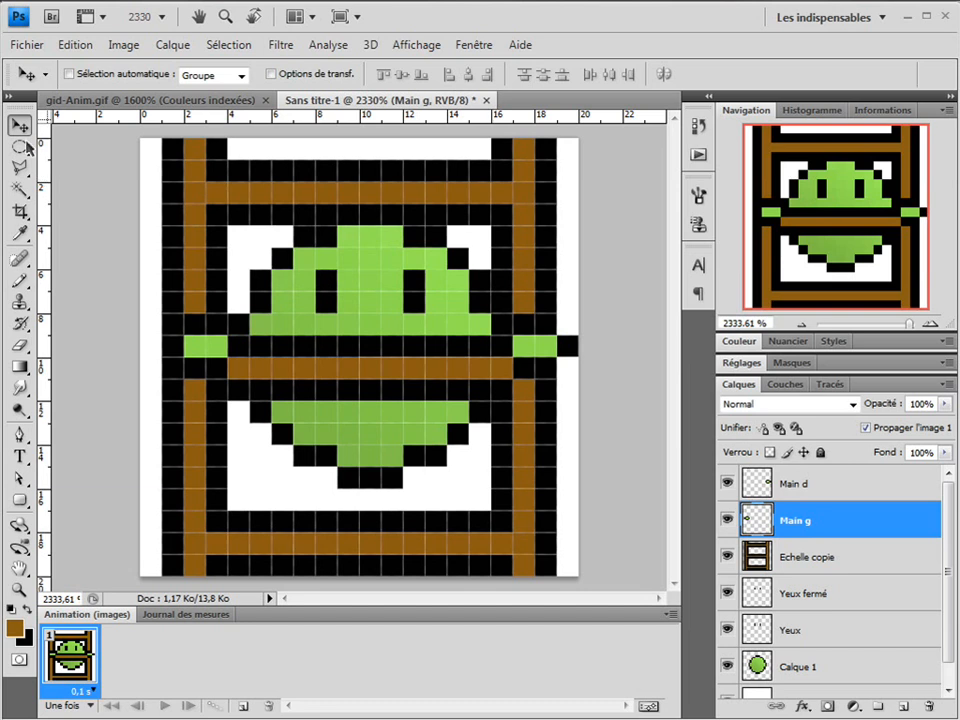
Move the Main d hand 3 pixels left and 8 pixels down onto the bottom rung, and the Main g hand 2 pixels right
{"action": "left_click", "coordinate": [807, 485]}
{"action": "left_click_drag", "start_coordinate": [253, 381], "coordinate": [160, 480]}
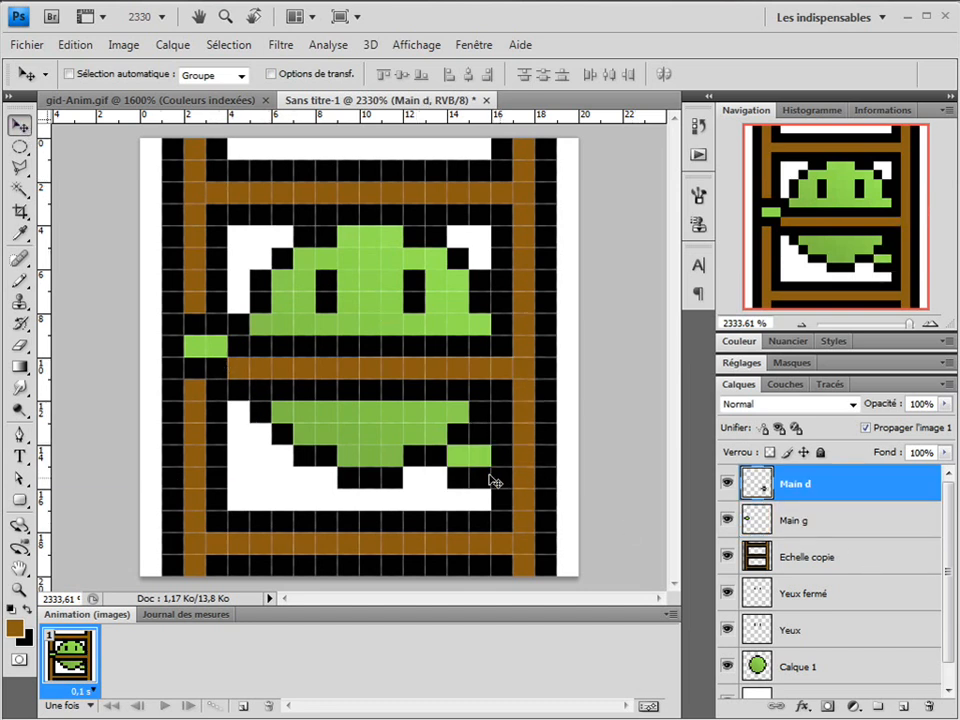
{"action": "left_click_drag", "start_coordinate": [490, 480], "coordinate": [484, 505]}
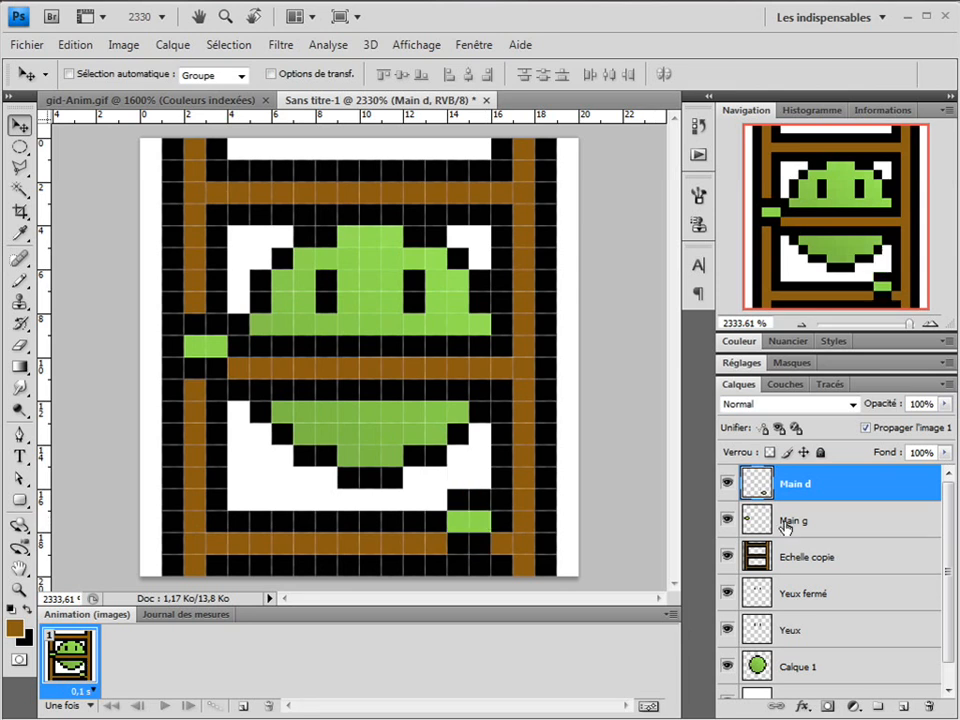
{"action": "left_click", "coordinate": [768, 520]}
{"action": "left_click_drag", "start_coordinate": [229, 340], "coordinate": [251, 349]}
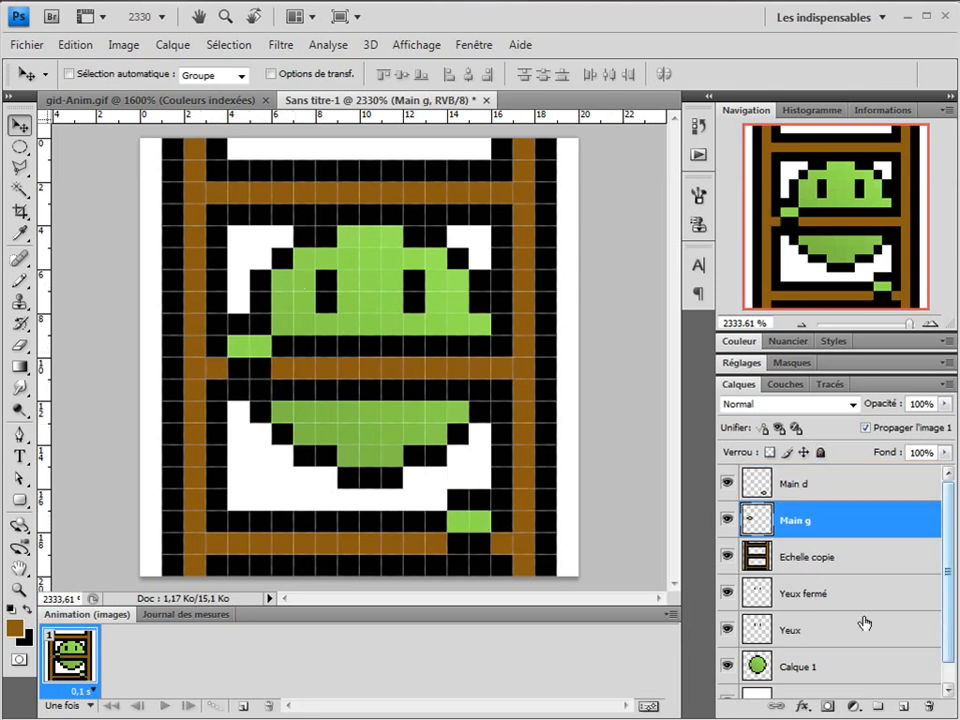
{"action": "left_click", "coordinate": [803, 665]}
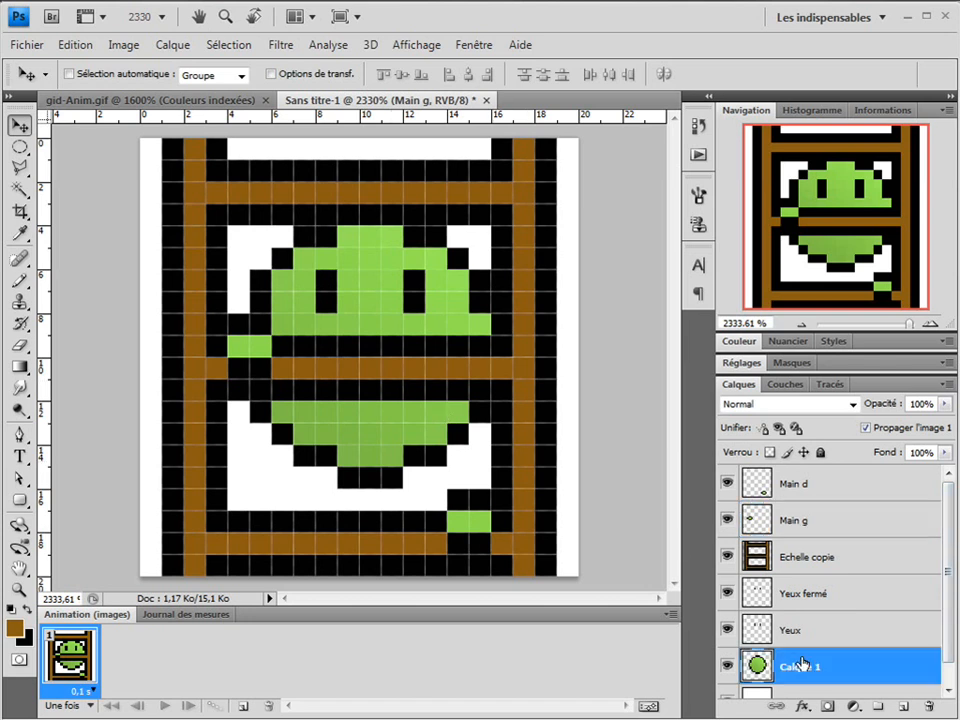
{"action": "left_click_drag", "start_coordinate": [387, 313], "coordinate": [387, 346]}
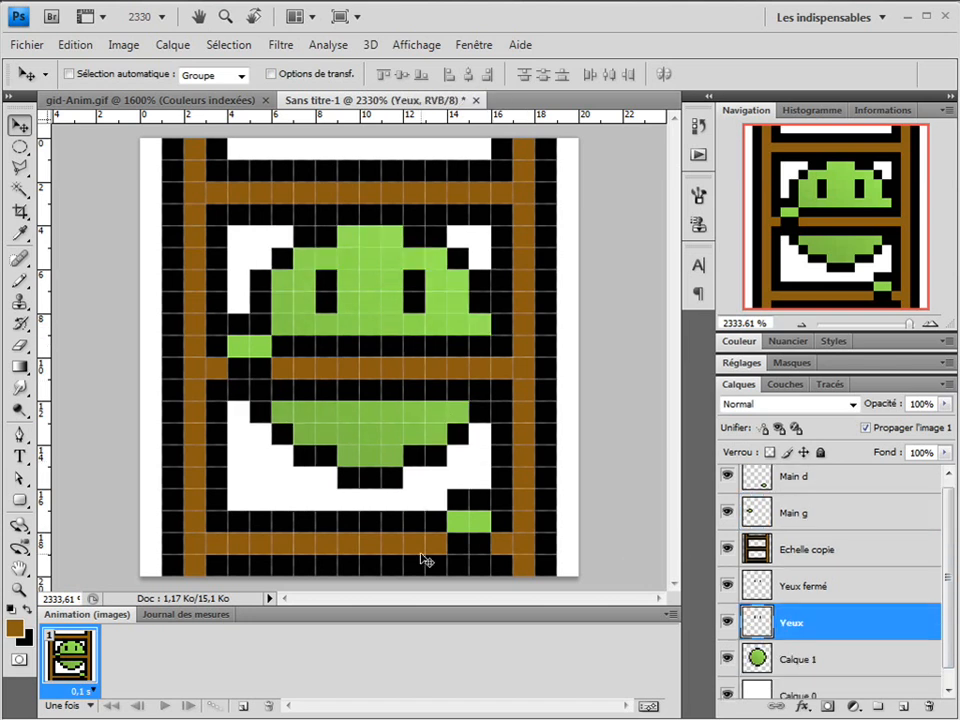
Save the document in Photoshop format as gif anime.psd, keeping the maximum compatibility option
{"action": "key", "text": "ctrl+s"}
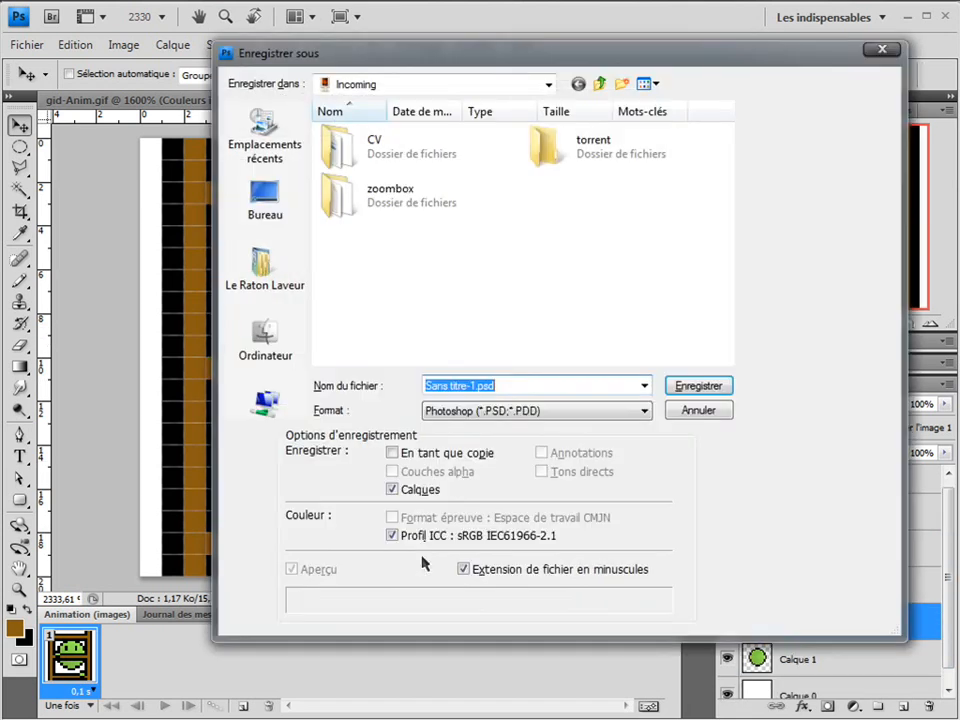
{"action": "type", "text": "gif anim"}
{"action": "left_click", "coordinate": [679, 386]}
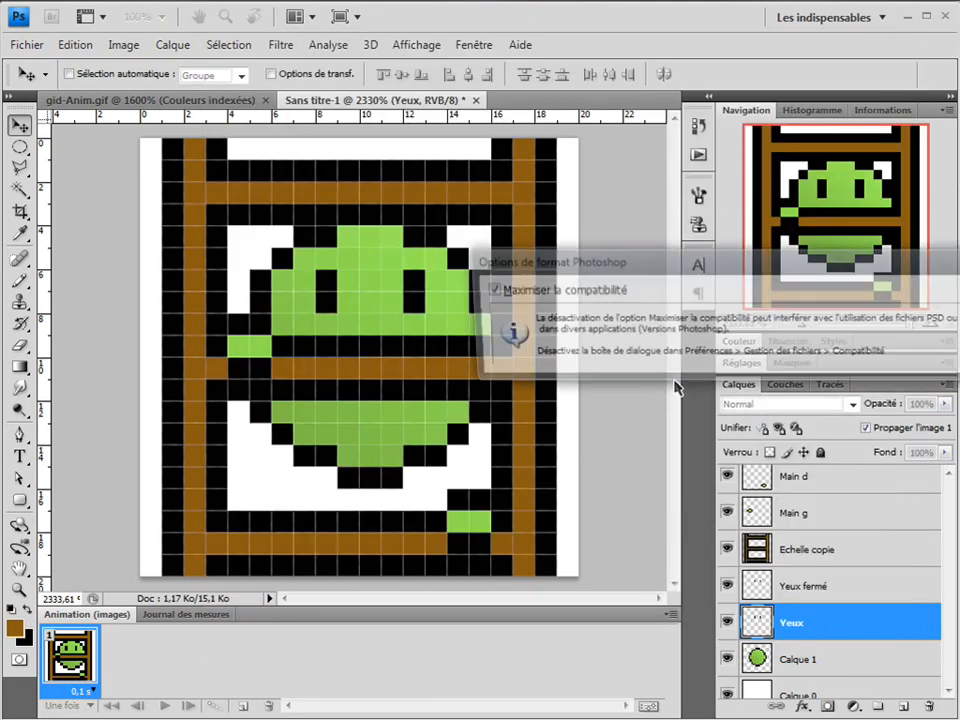
{"action": "key", "text": "Return"}
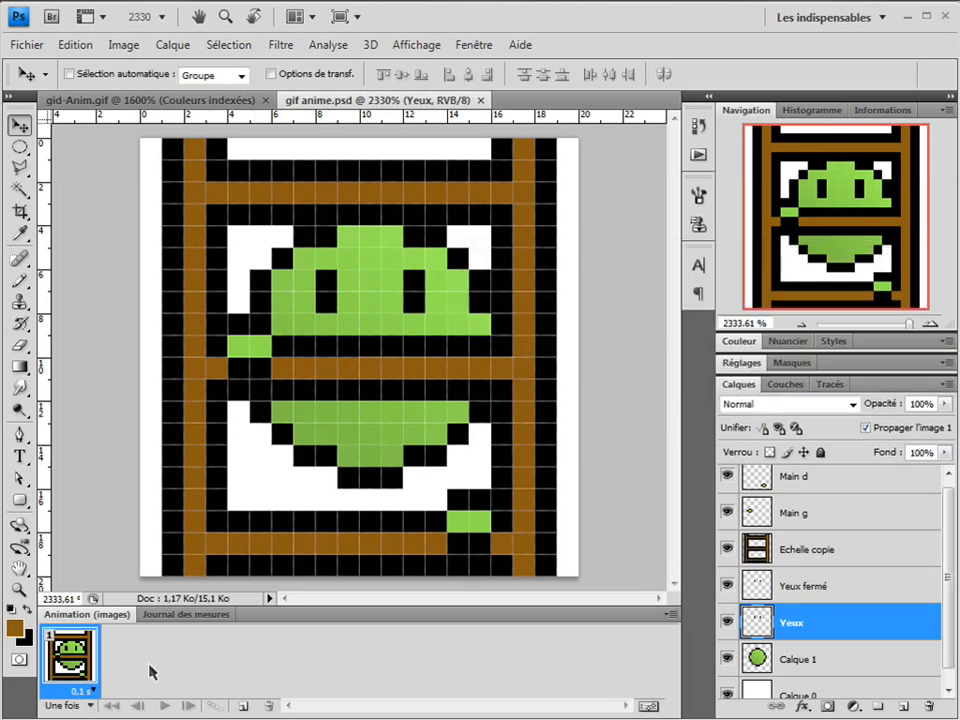
Duplicate the 0.1 s frame repeatedly until the animation contains 20 frames
{"action": "left_click", "coordinate": [238, 707]}
{"action": "left_click", "coordinate": [238, 707]}
{"action": "double_click", "coordinate": [238, 707]}
{"action": "left_click", "coordinate": [238, 707]}
{"action": "double_click", "coordinate": [238, 707]}
{"action": "double_click", "coordinate": [238, 707]}
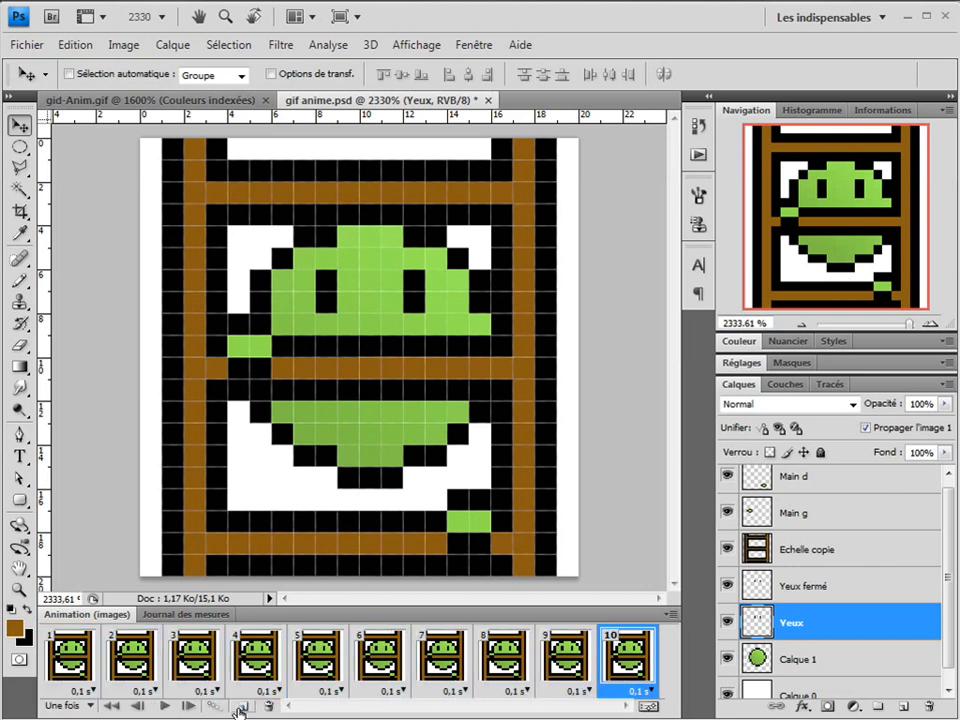
{"action": "double_click", "coordinate": [238, 707]}
{"action": "left_click", "coordinate": [238, 707]}
{"action": "double_click", "coordinate": [238, 707]}
{"action": "double_click", "coordinate": [238, 707]}
{"action": "double_click", "coordinate": [238, 707]}
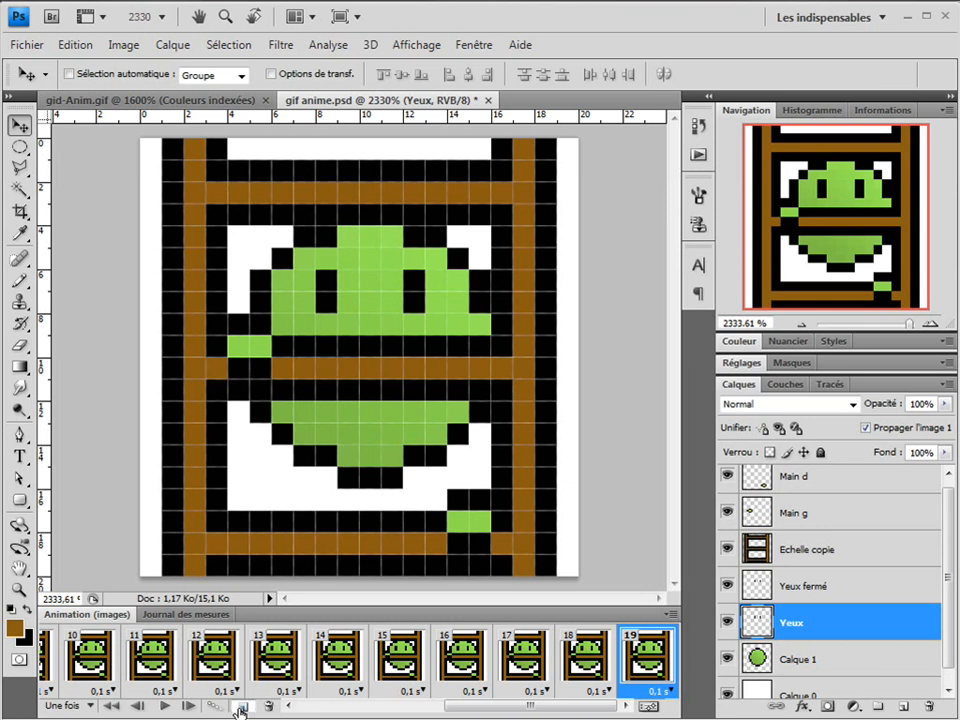
{"action": "left_click", "coordinate": [238, 707]}
{"action": "left_click_drag", "start_coordinate": [499, 712], "coordinate": [368, 713]}
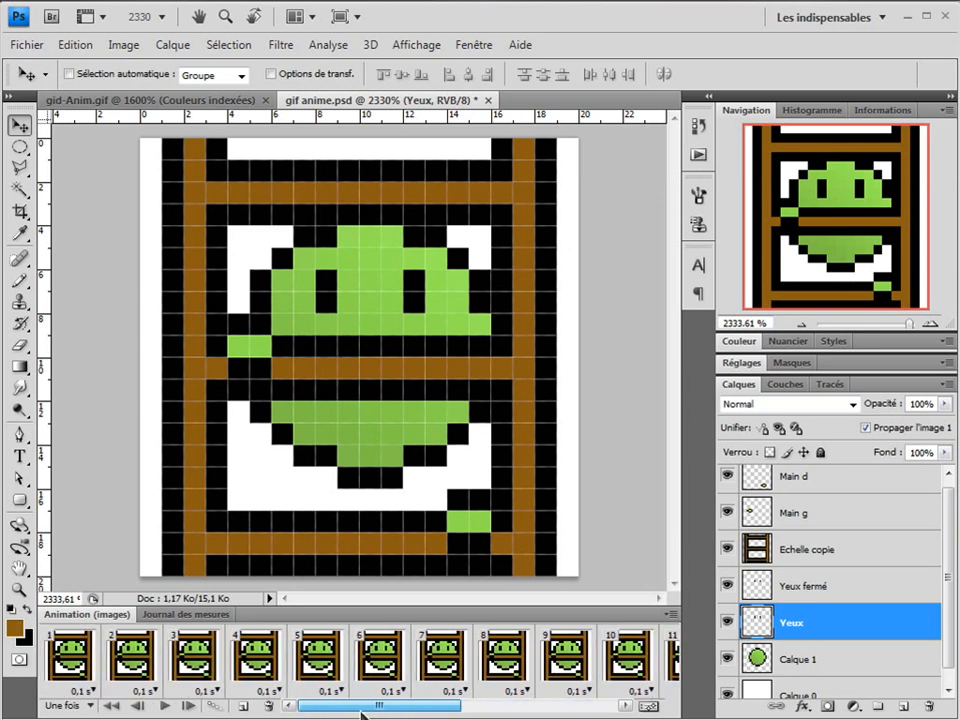
In frame 20, shift the Echelle copie ladder vertically by one rung spacing so it lines up with the first frame
{"action": "left_click", "coordinate": [318, 655]}
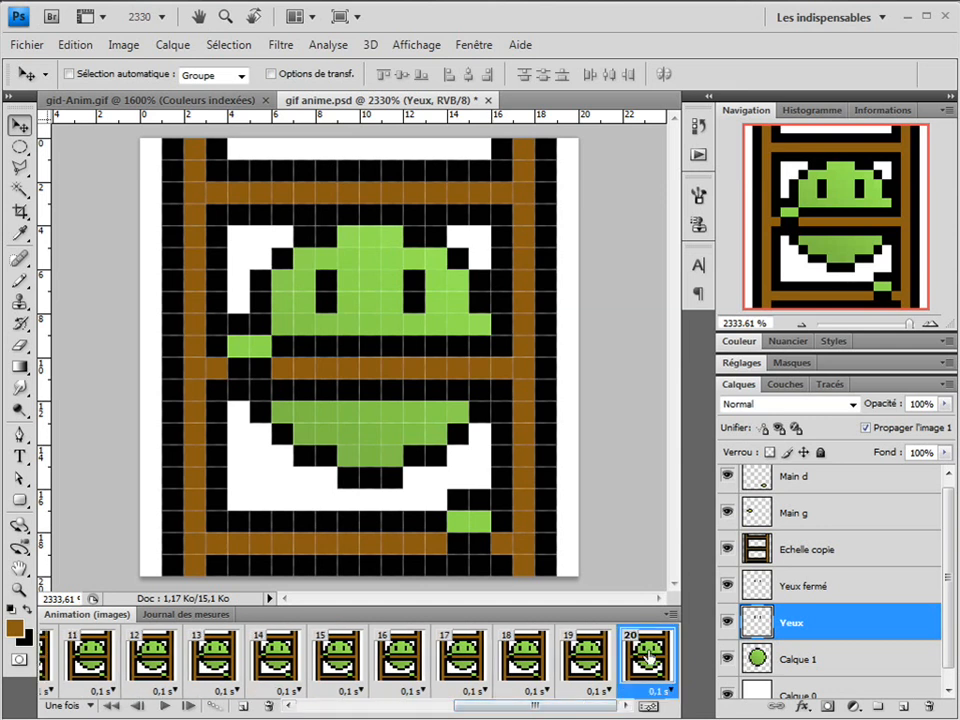
{"action": "left_click", "coordinate": [789, 549]}
{"action": "left_click_drag", "start_coordinate": [285, 228], "coordinate": [353, 264]}
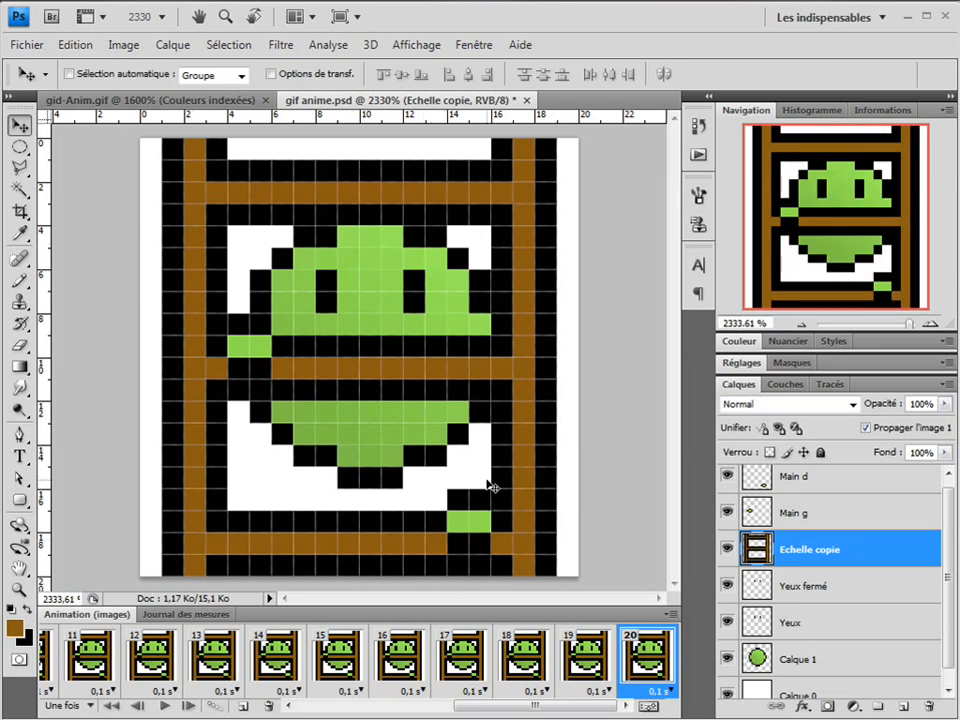
Tween frames 1 to 20 so the ladder moves gradually between them, and return to frame 1
{"action": "left_click_drag", "start_coordinate": [524, 710], "coordinate": [365, 711]}
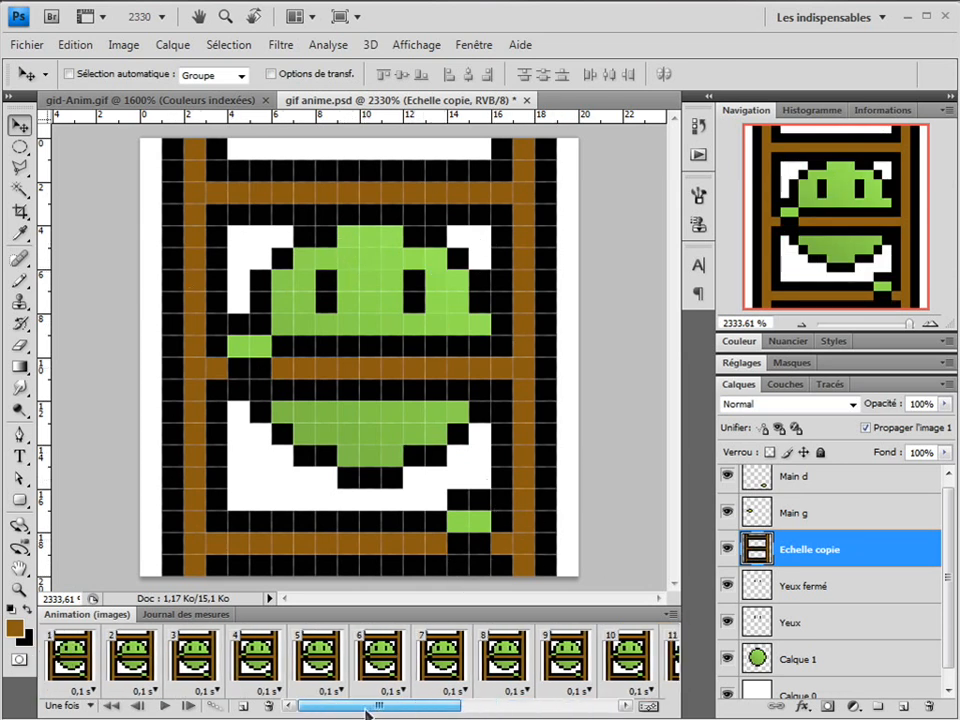
{"action": "left_click", "coordinate": [69, 656], "text": "shift"}
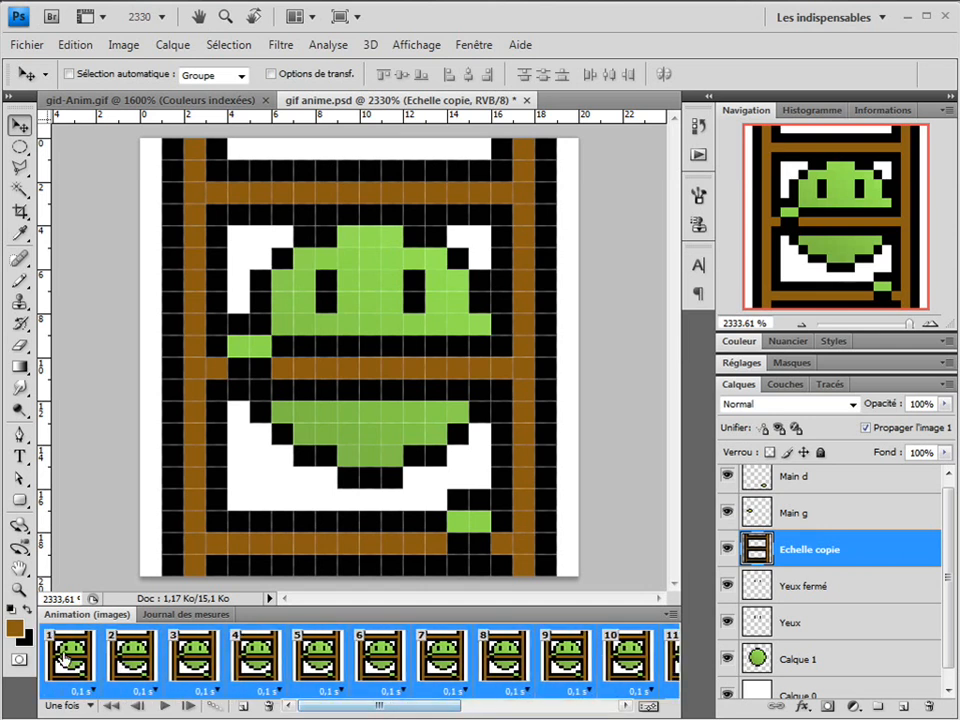
{"action": "left_click", "coordinate": [211, 707]}
{"action": "left_click_drag", "start_coordinate": [530, 707], "coordinate": [355, 707]}
{"action": "left_click", "coordinate": [80, 648]}
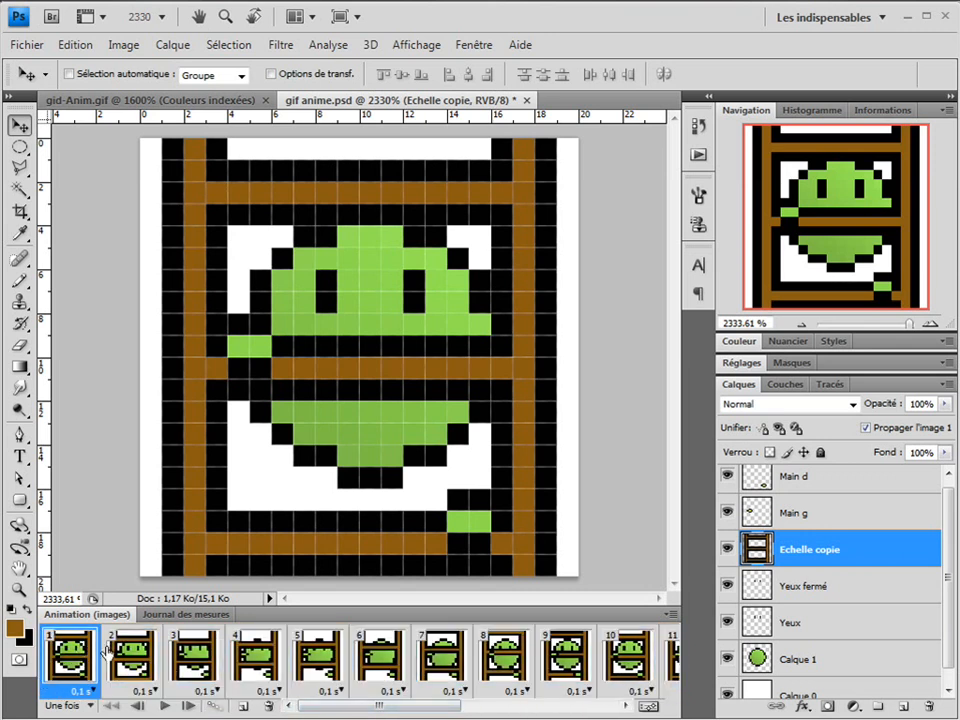
Step through the first animation frames and compare frames 1 and 2 to check the ladder's movement behind the hands
{"action": "left_click", "coordinate": [185, 707]}
{"action": "left_click", "coordinate": [185, 707]}
{"action": "left_click", "coordinate": [185, 707]}
{"action": "left_click", "coordinate": [185, 707]}
{"action": "left_click", "coordinate": [185, 707]}
{"action": "left_click", "coordinate": [139, 708]}
{"action": "left_click", "coordinate": [139, 708]}
{"action": "left_click", "coordinate": [139, 708]}
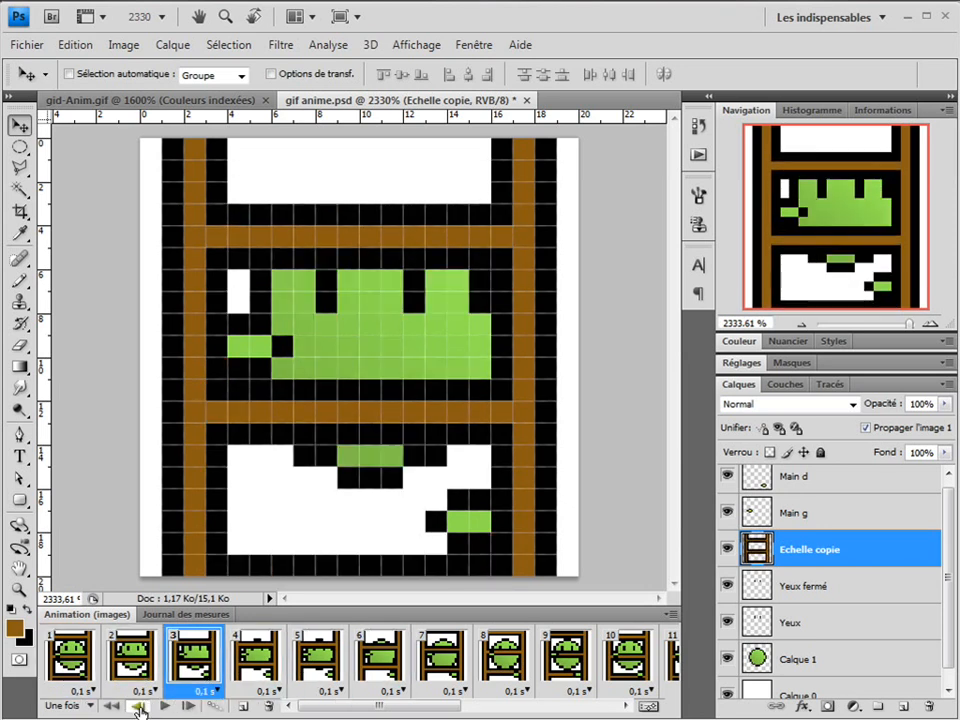
{"action": "left_click", "coordinate": [139, 708]}
{"action": "left_click", "coordinate": [139, 708]}
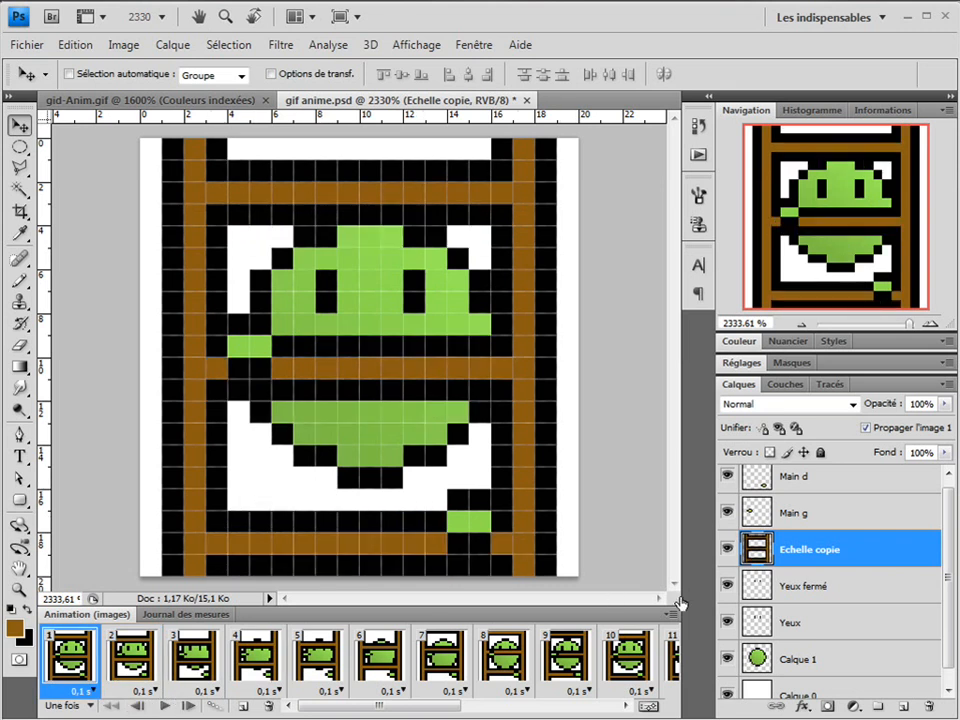
{"action": "left_click", "coordinate": [129, 667]}
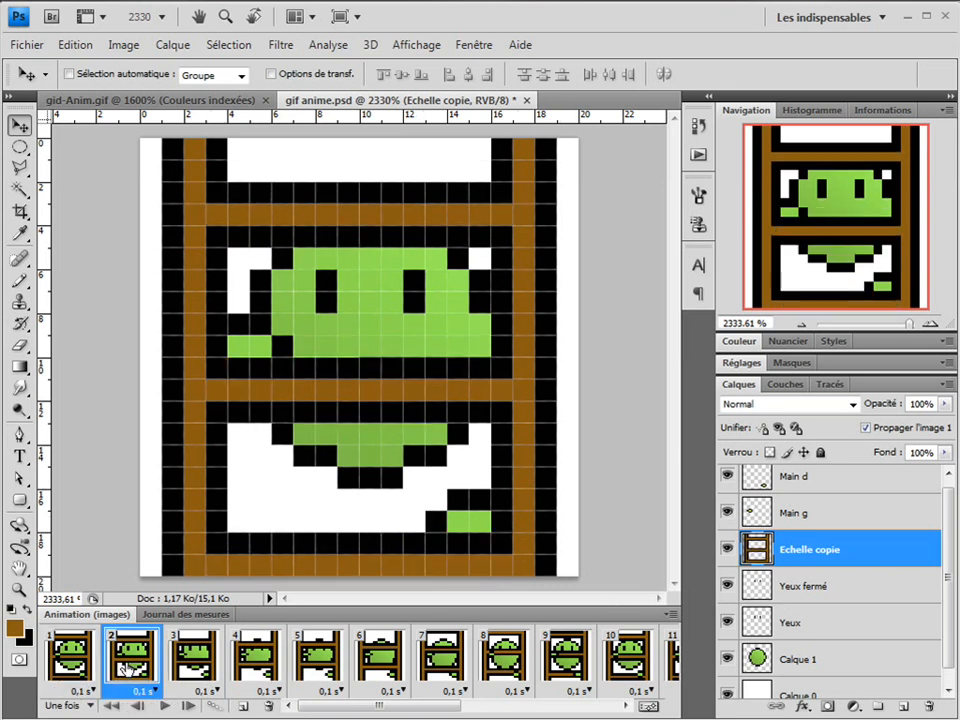
{"action": "left_click", "coordinate": [68, 668]}
{"action": "left_click", "coordinate": [133, 671]}
{"action": "left_click", "coordinate": [89, 668]}
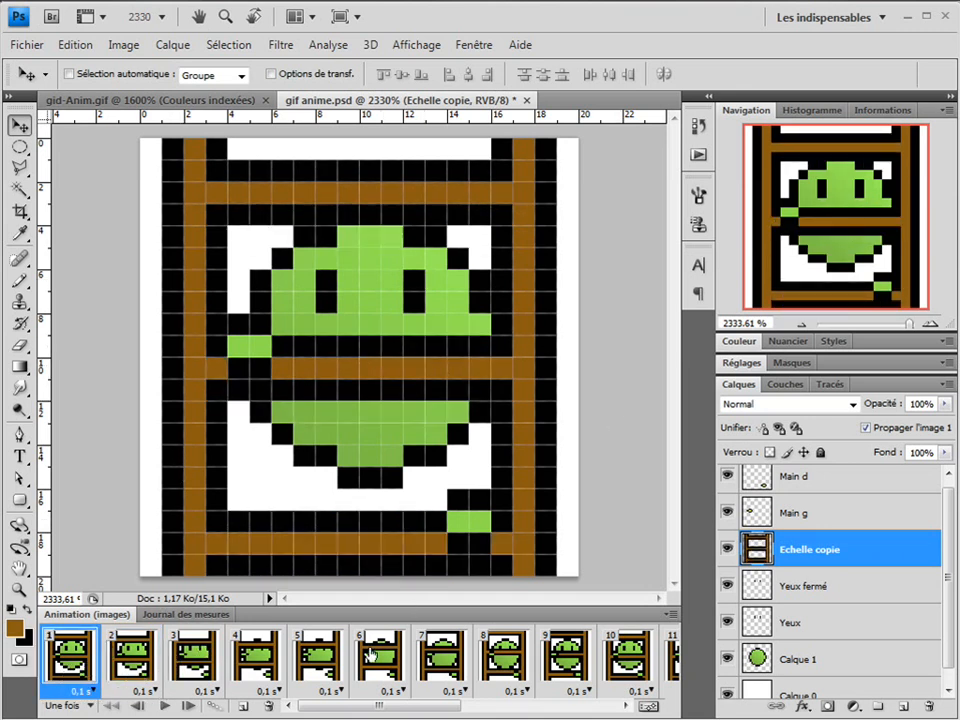
In frame 5, lower the Main g hand three pixels onto the lower rung and raise the Main d hand onto the upper rung
{"action": "left_click", "coordinate": [310, 675]}
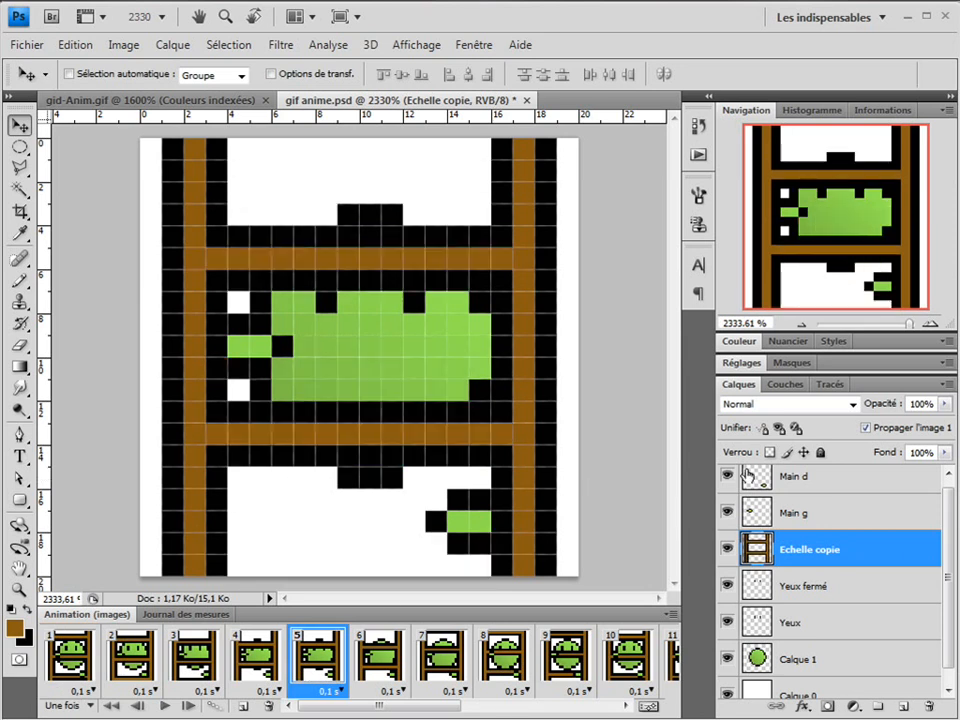
{"action": "left_click", "coordinate": [810, 514]}
{"action": "left_click", "coordinate": [804, 481]}
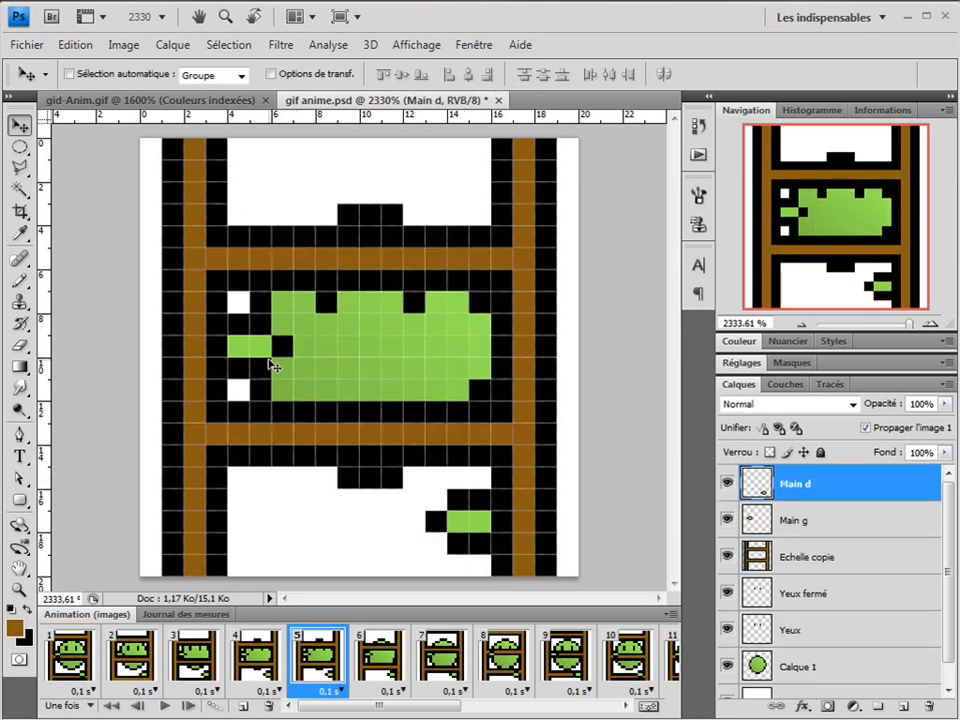
{"action": "key", "text": "Down"}
{"action": "key", "text": "Down"}
{"action": "key", "text": "Down"}
{"action": "left_click", "coordinate": [836, 532]}
{"action": "left_click_drag", "start_coordinate": [279, 375], "coordinate": [279, 424]}
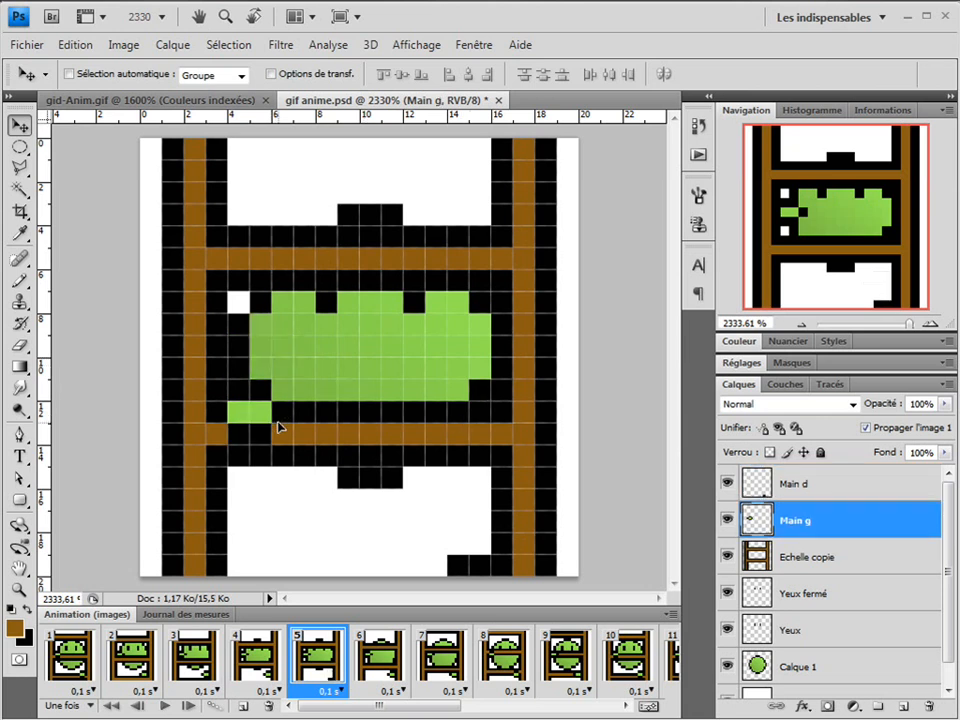
{"action": "left_click", "coordinate": [855, 490]}
{"action": "left_click_drag", "start_coordinate": [497, 521], "coordinate": [490, 452]}
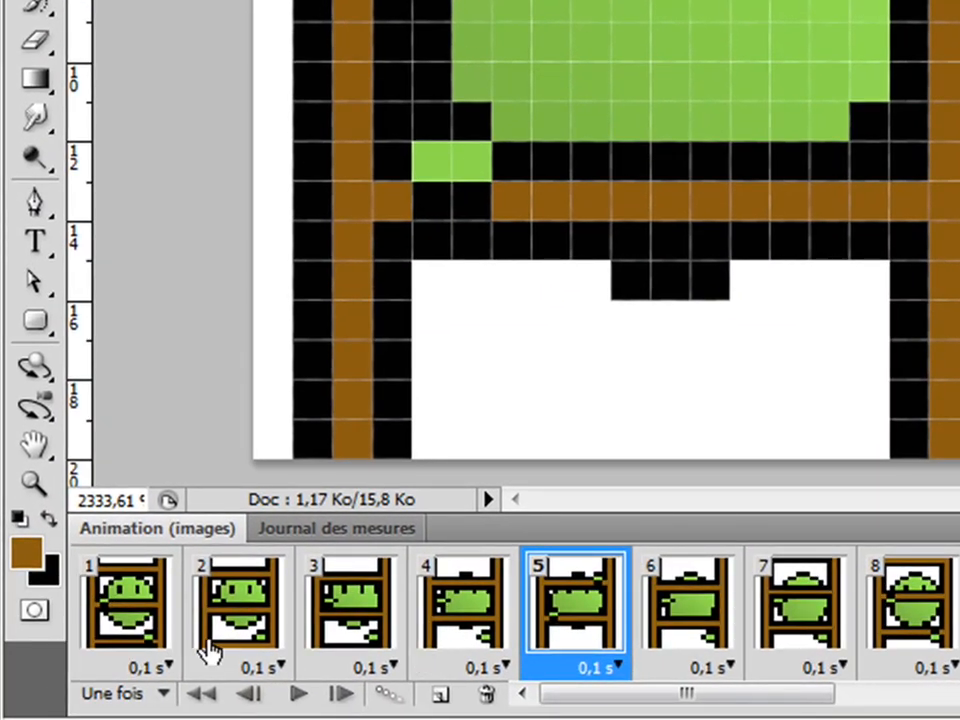
Tween frames 1 to 5 so both hands move gradually with the ladder, step through the result, and return to frame 5
{"action": "left_click", "coordinate": [133, 628], "text": "shift"}
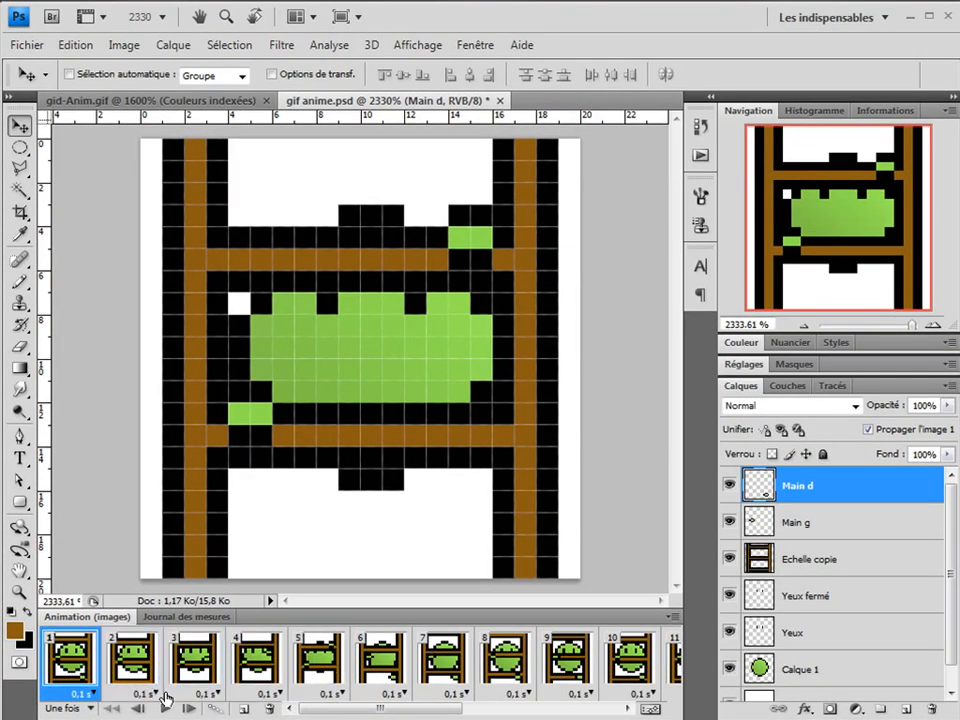
{"action": "left_click", "coordinate": [72, 662]}
{"action": "left_click", "coordinate": [188, 710]}
{"action": "left_click", "coordinate": [188, 710]}
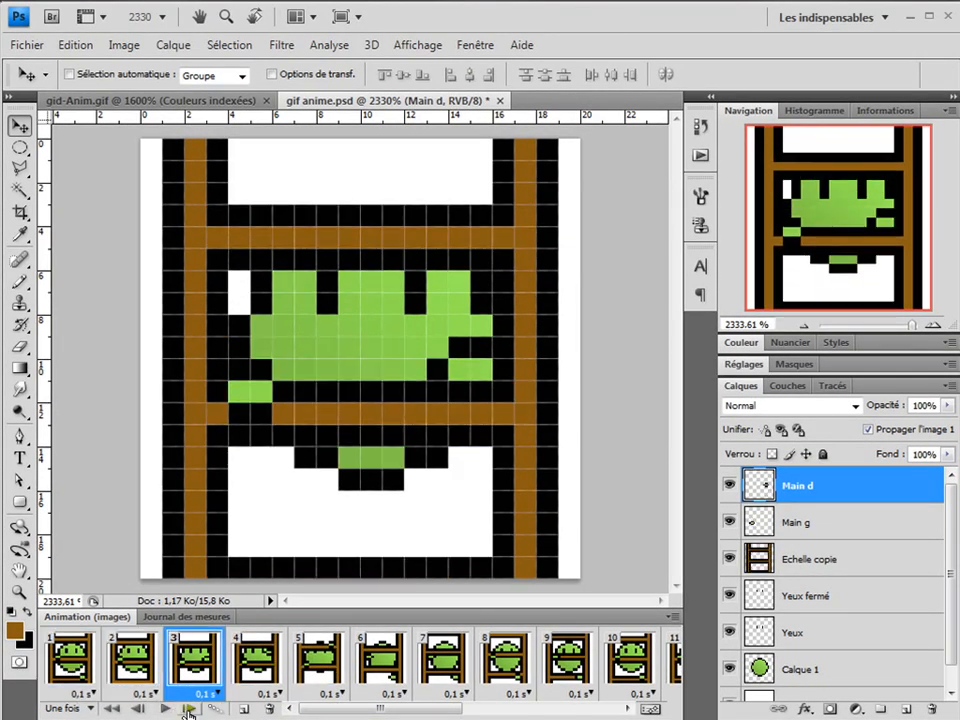
{"action": "left_click", "coordinate": [188, 710]}
{"action": "left_click", "coordinate": [188, 710]}
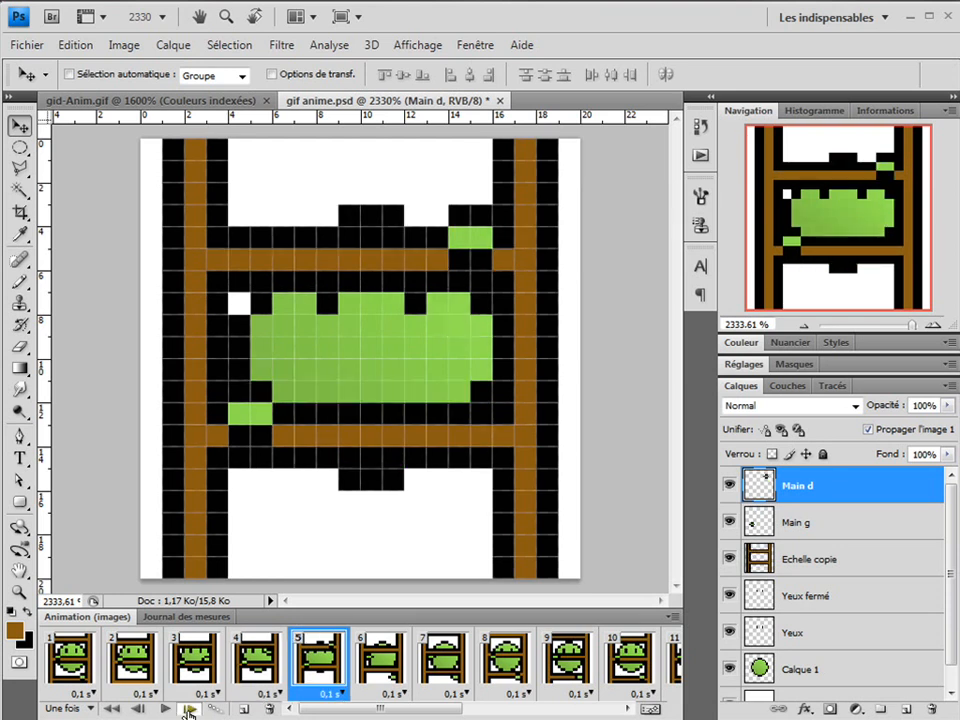
{"action": "left_click", "coordinate": [188, 710]}
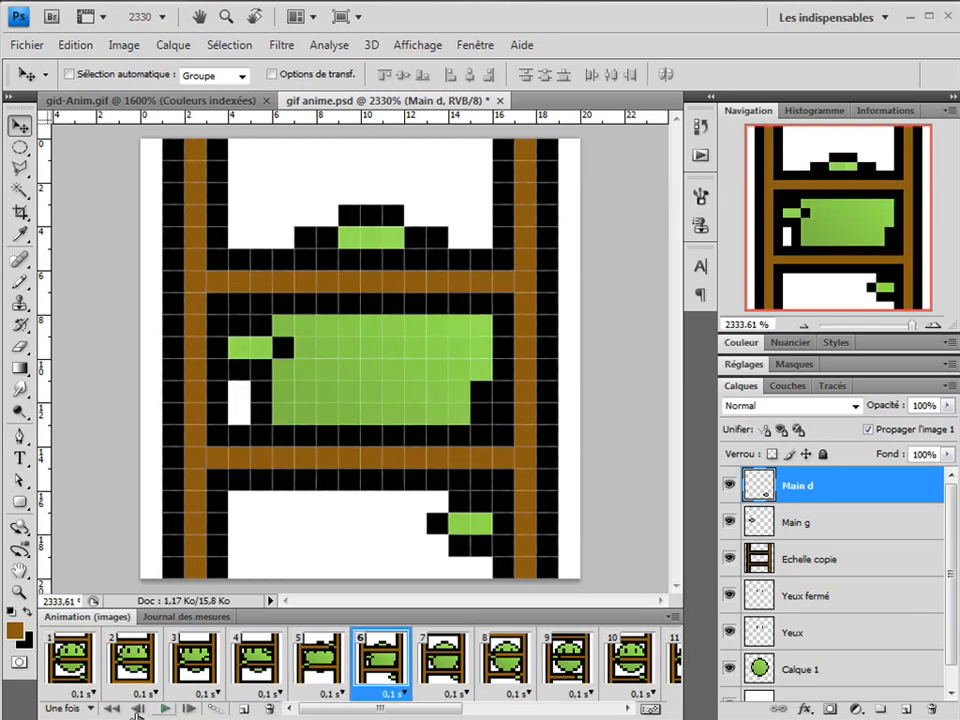
{"action": "left_click", "coordinate": [322, 668]}
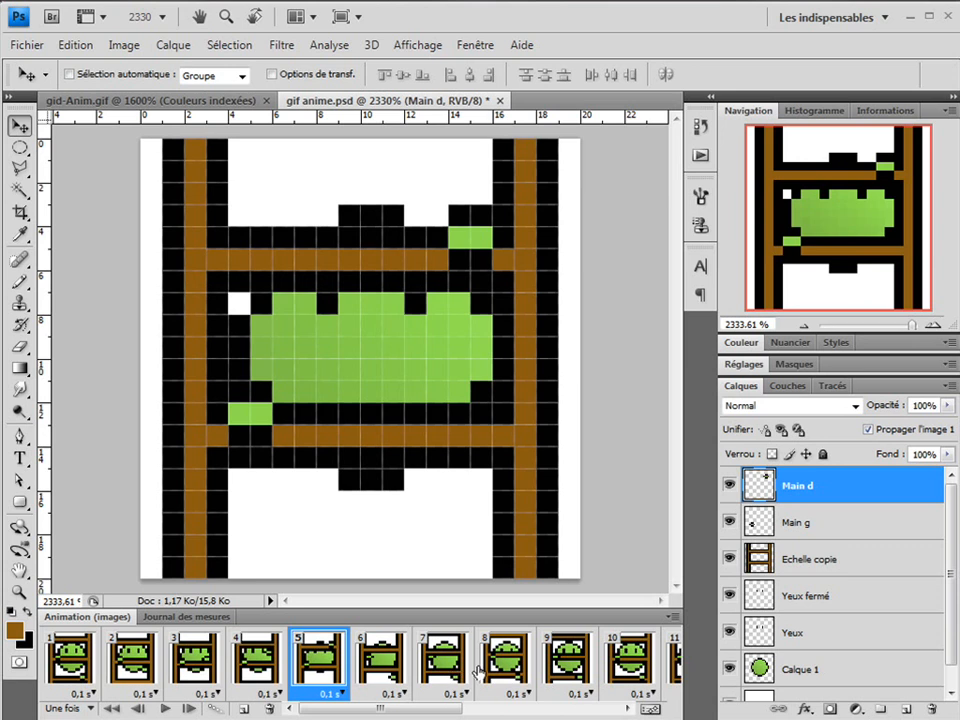
In frame 10, lower the Main g hand onto the lowest rung and raise the Main d hand onto the top rung
{"action": "left_click", "coordinate": [618, 665]}
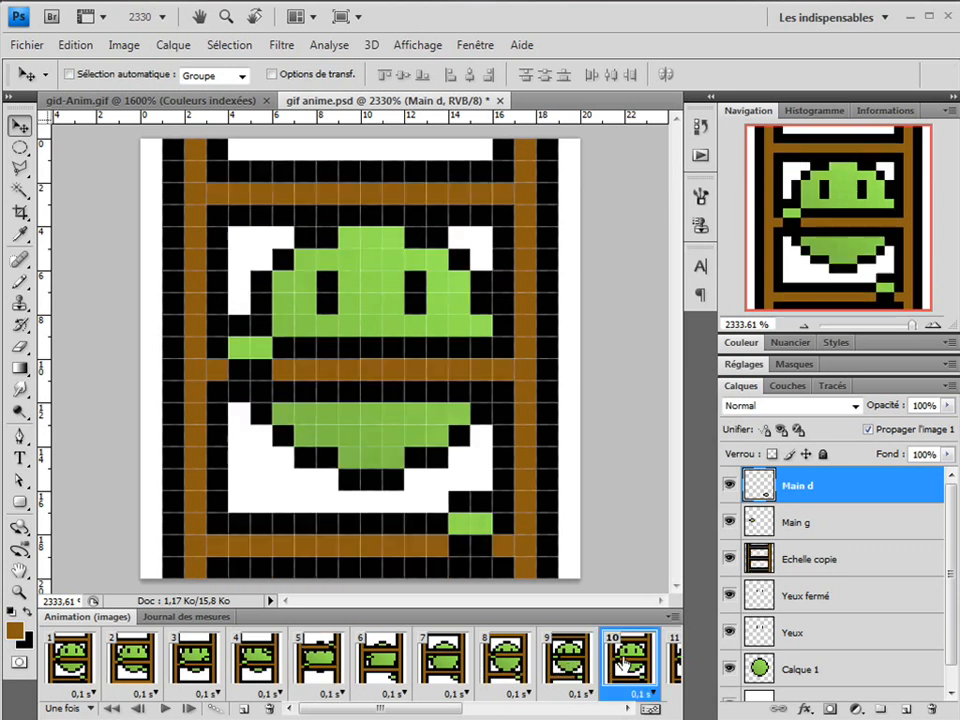
{"action": "left_click_drag", "start_coordinate": [264, 350], "coordinate": [267, 458]}
{"action": "left_click", "coordinate": [815, 524]}
{"action": "left_click_drag", "start_coordinate": [251, 343], "coordinate": [279, 510]}
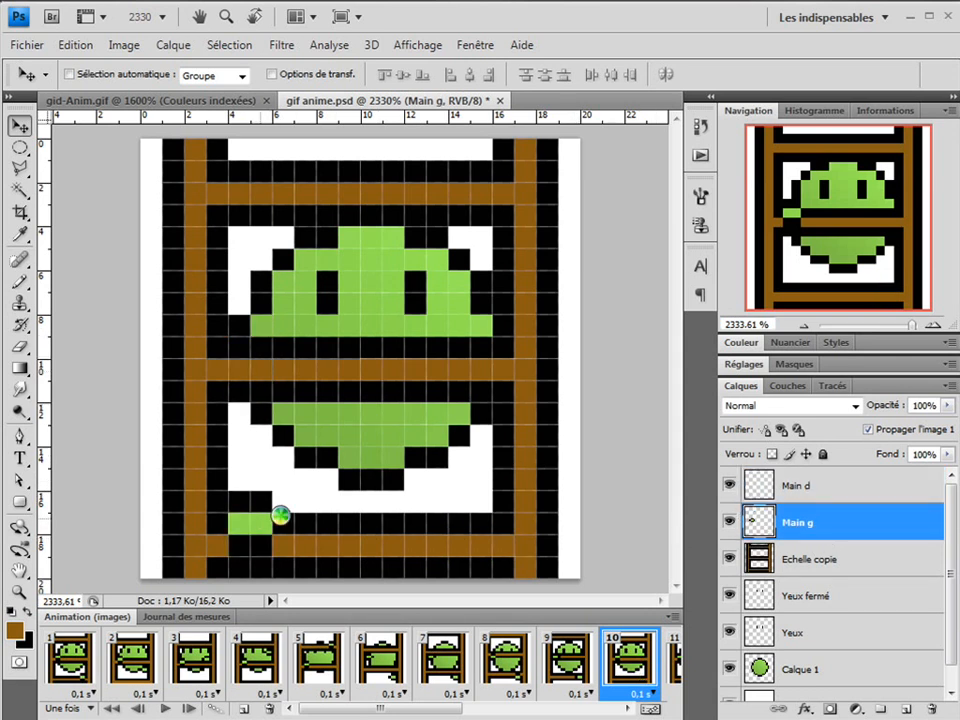
{"action": "left_click", "coordinate": [829, 486]}
{"action": "left_click_drag", "start_coordinate": [521, 514], "coordinate": [476, 219]}
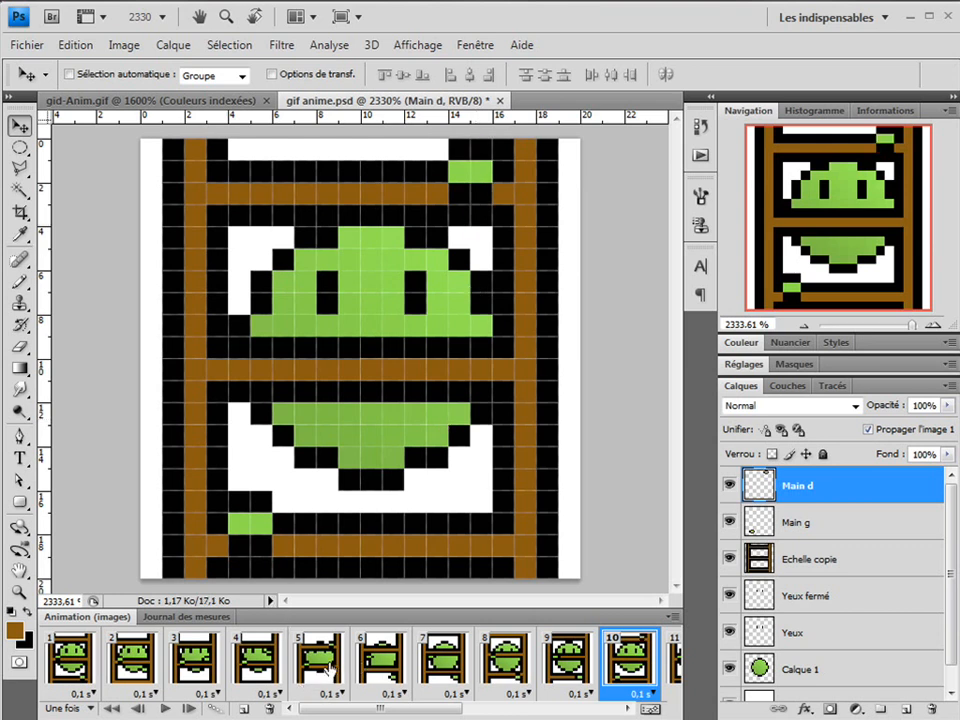
Compare frames 5 to 10, and lower the Main d hand in frame 10 onto the middle rung
{"action": "left_click", "coordinate": [330, 670]}
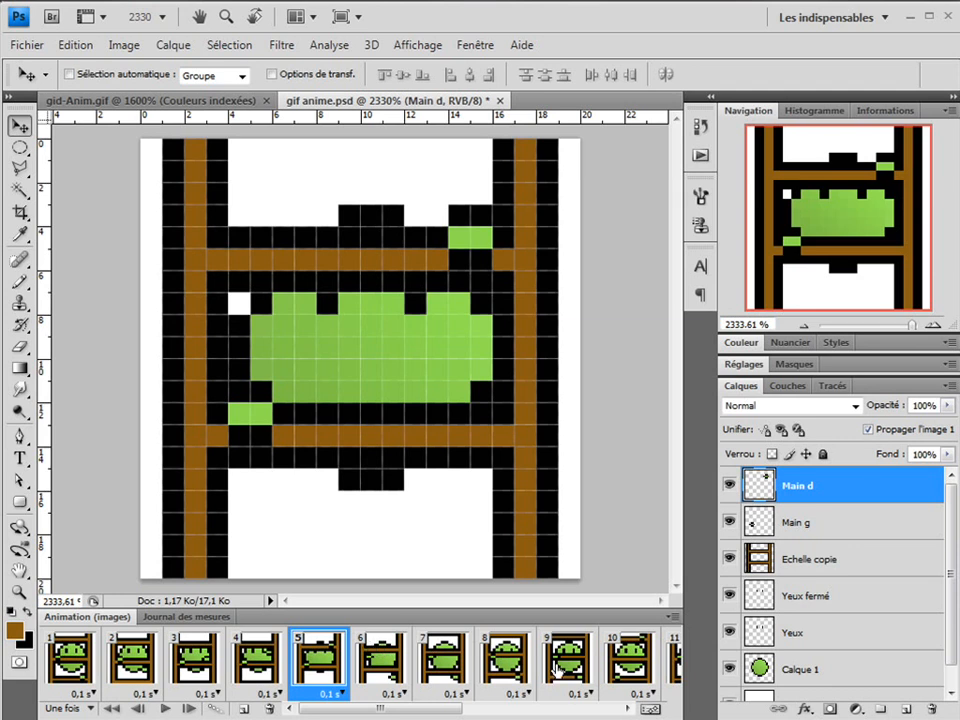
{"action": "left_click", "coordinate": [375, 666]}
{"action": "left_click", "coordinate": [455, 666]}
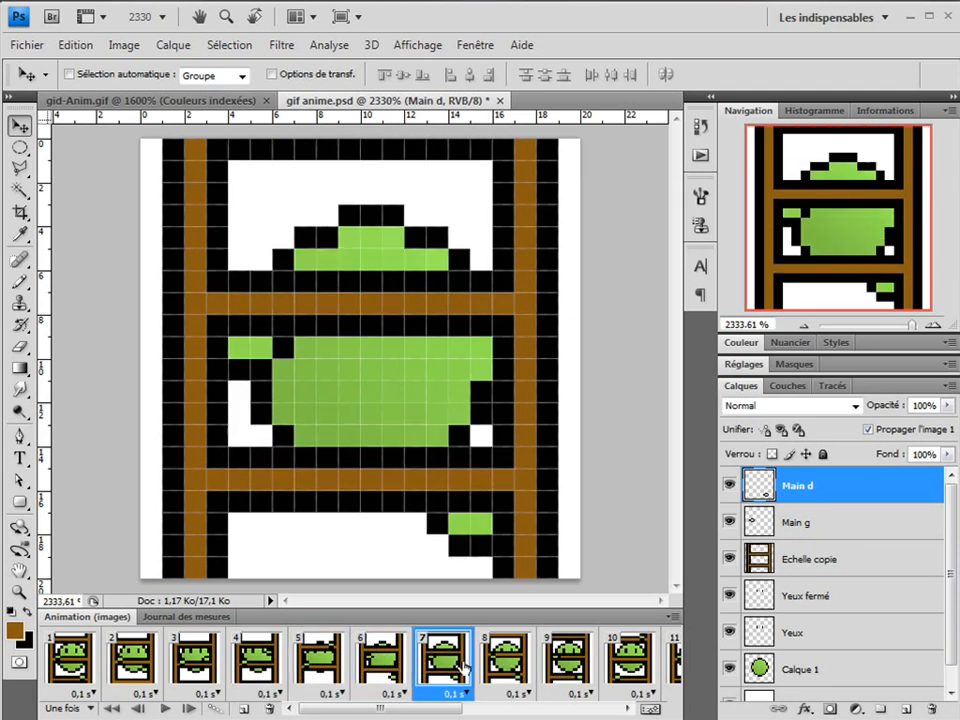
{"action": "left_click", "coordinate": [496, 666]}
{"action": "left_click", "coordinate": [568, 666]}
{"action": "left_click", "coordinate": [630, 666]}
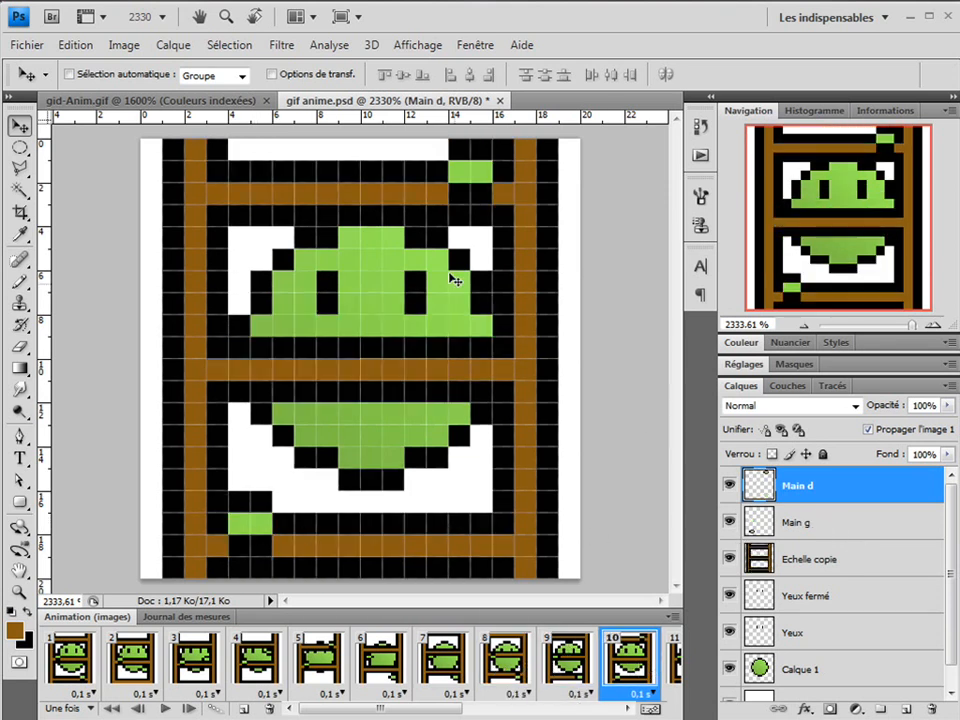
{"action": "left_click_drag", "start_coordinate": [467, 278], "coordinate": [469, 392]}
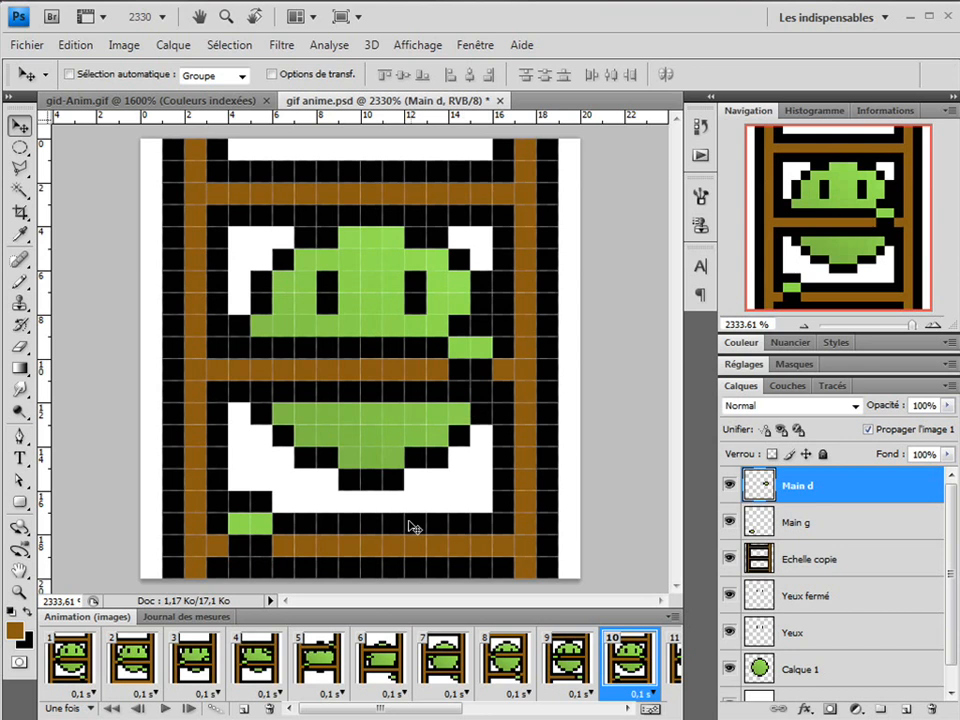
Tween frames 5 to 10 so both hands follow their rungs, and step through those frames to check the movement
{"action": "left_click", "coordinate": [315, 662]}
{"action": "left_click", "coordinate": [645, 672], "text": "shift"}
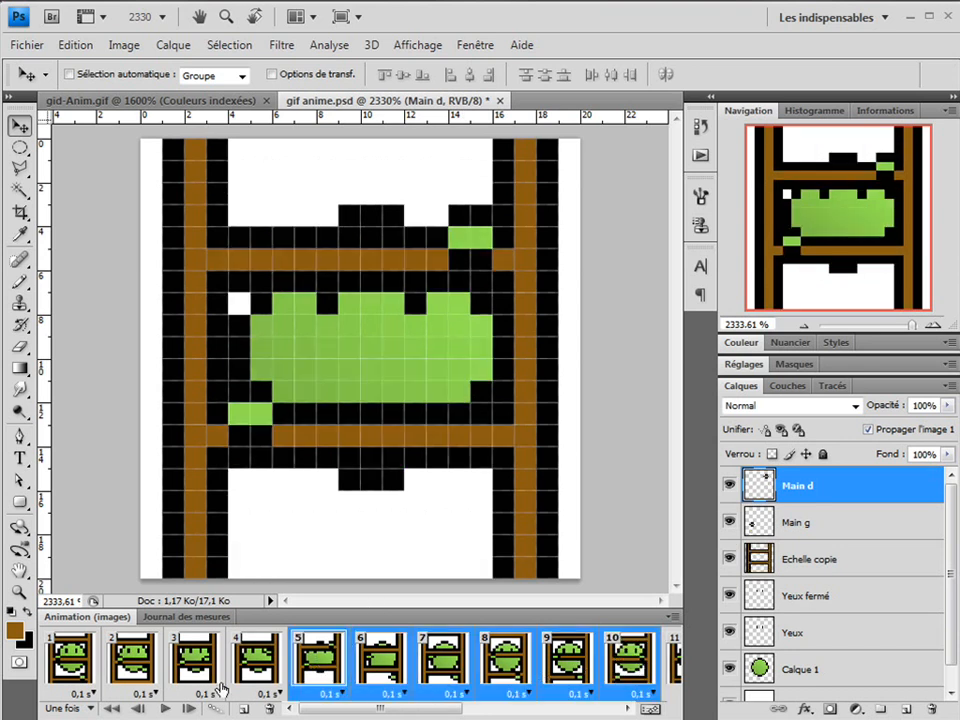
{"action": "left_click", "coordinate": [316, 674]}
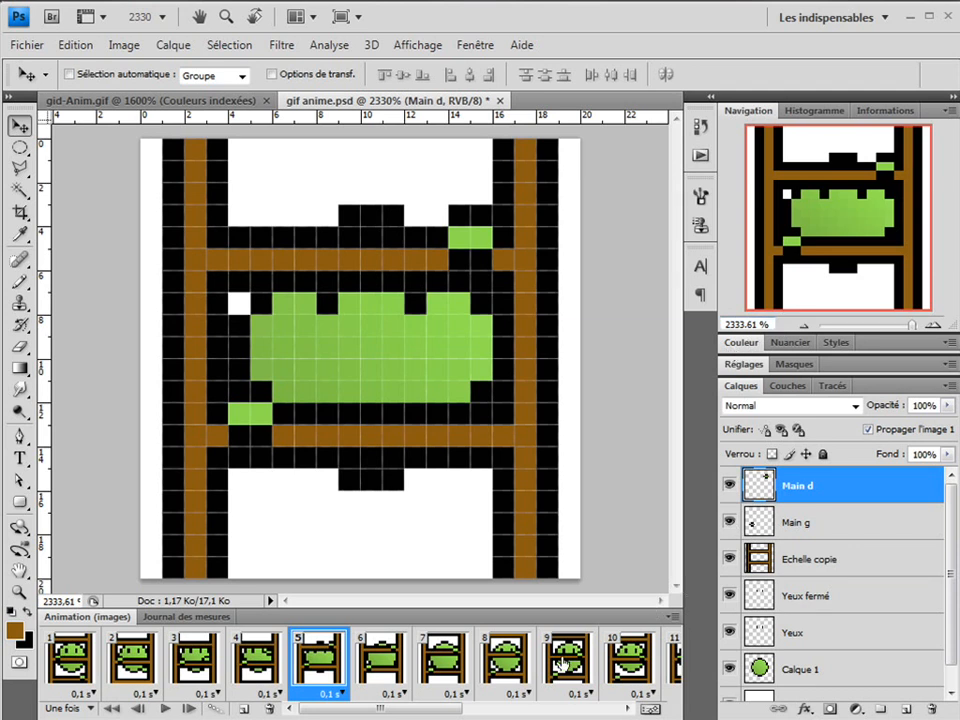
{"action": "left_click", "coordinate": [188, 709]}
{"action": "left_click", "coordinate": [188, 709]}
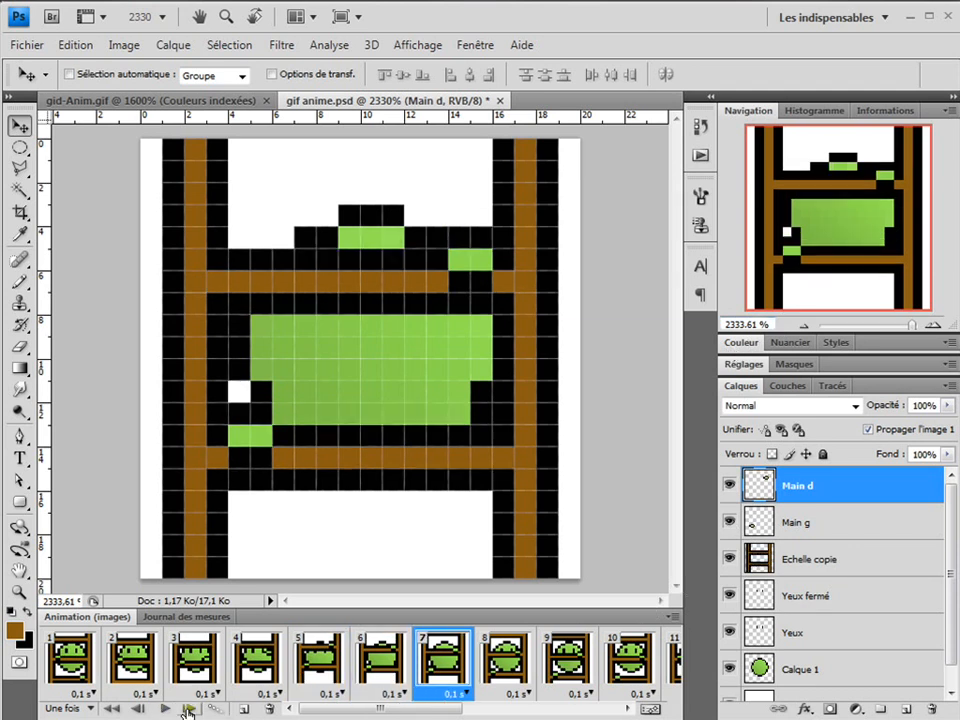
{"action": "left_click", "coordinate": [188, 709]}
{"action": "left_click", "coordinate": [188, 709]}
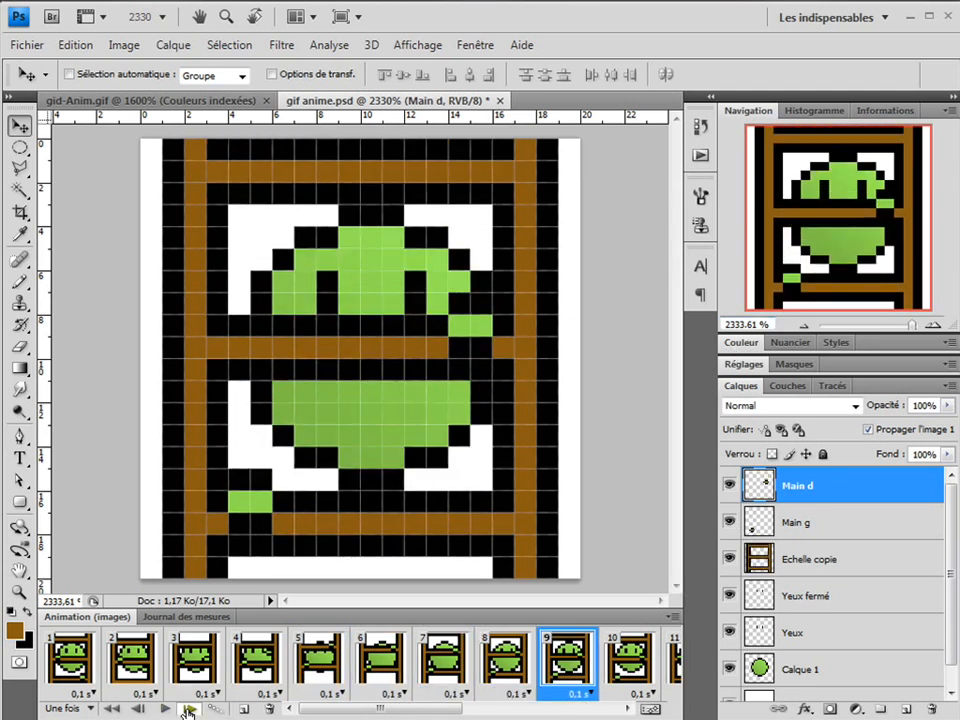
{"action": "left_click", "coordinate": [188, 709]}
In frame 15, raise the Main d hand four pixels onto the lower rung and the Main g hand four pixels onto the upper rung
{"action": "left_click_drag", "start_coordinate": [358, 709], "coordinate": [422, 711]}
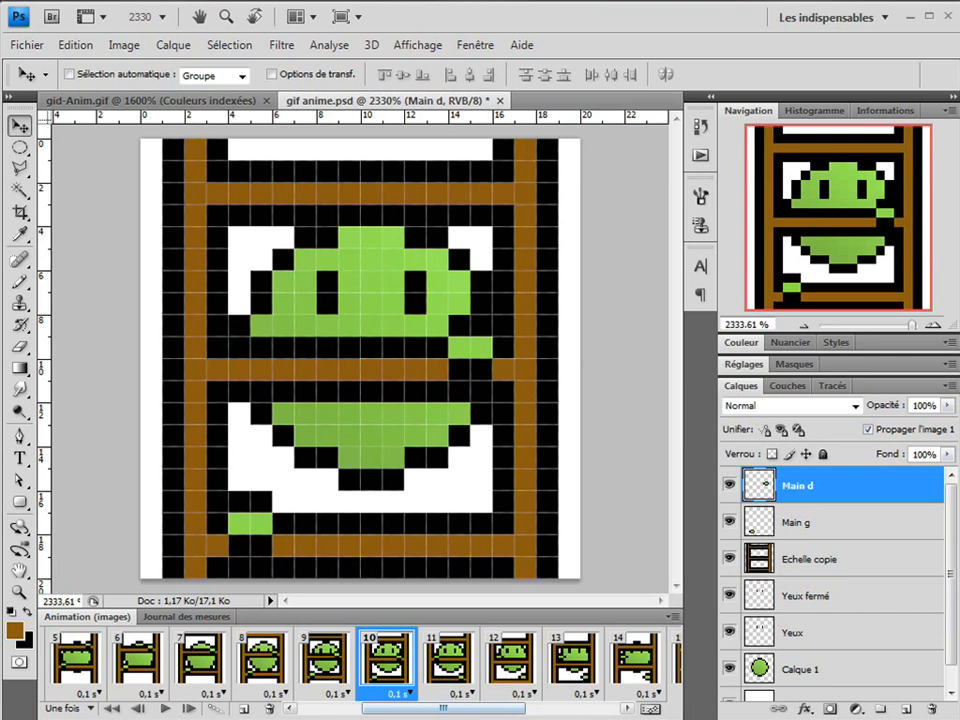
{"action": "scroll", "coordinate": [609, 672], "scroll_direction": "right", "scroll_amount": 3}
{"action": "left_click", "coordinate": [585, 655]}
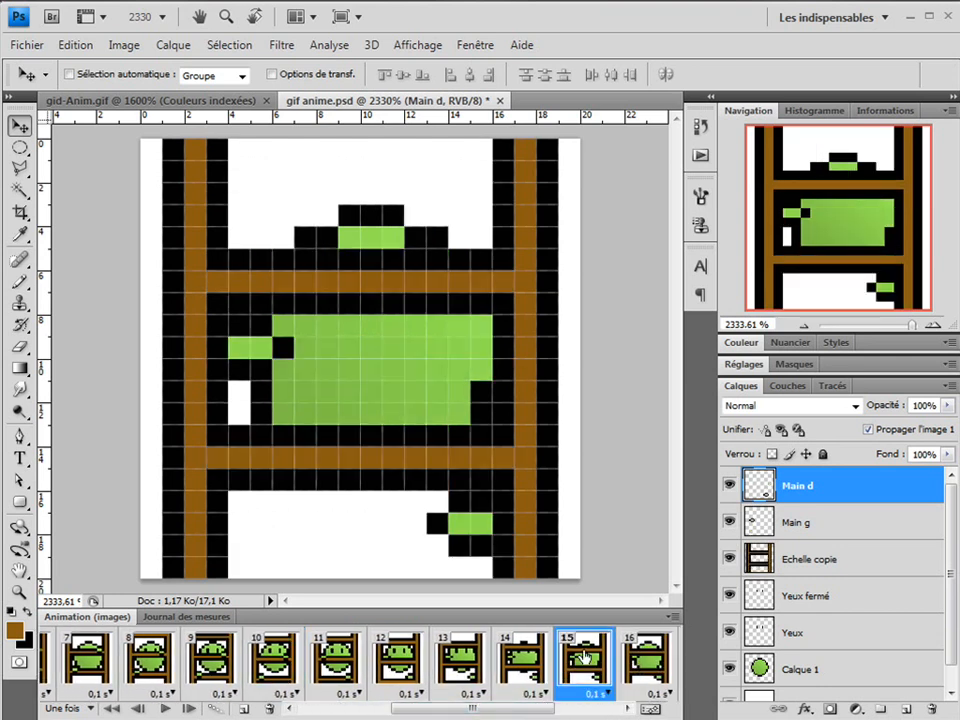
{"action": "left_click_drag", "start_coordinate": [516, 510], "coordinate": [509, 423]}
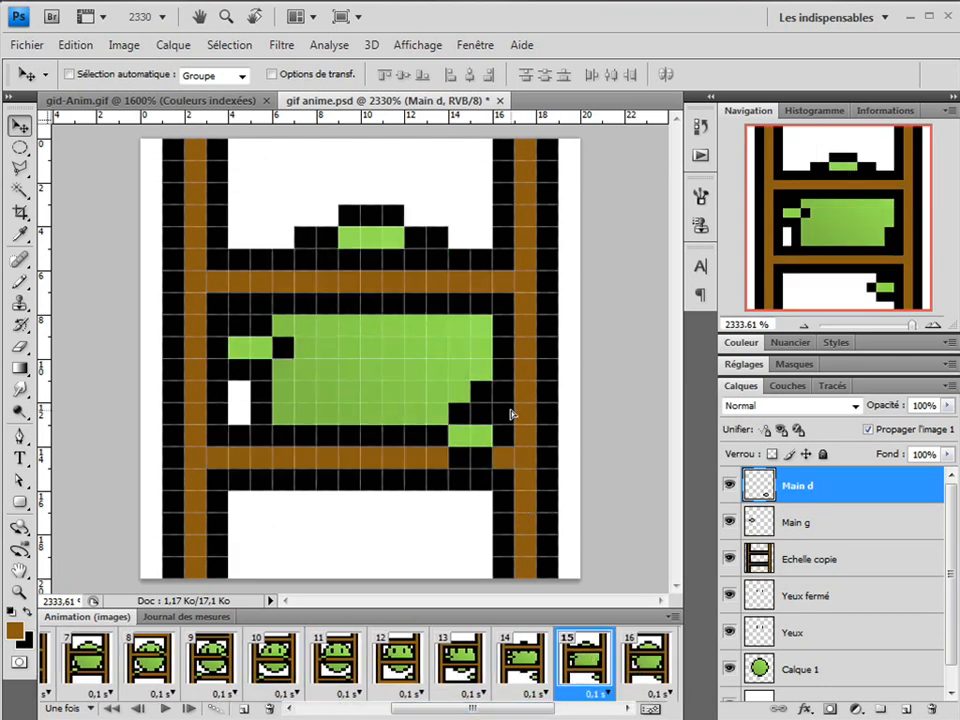
{"action": "left_click", "coordinate": [752, 528]}
{"action": "left_click_drag", "start_coordinate": [259, 450], "coordinate": [268, 308]}
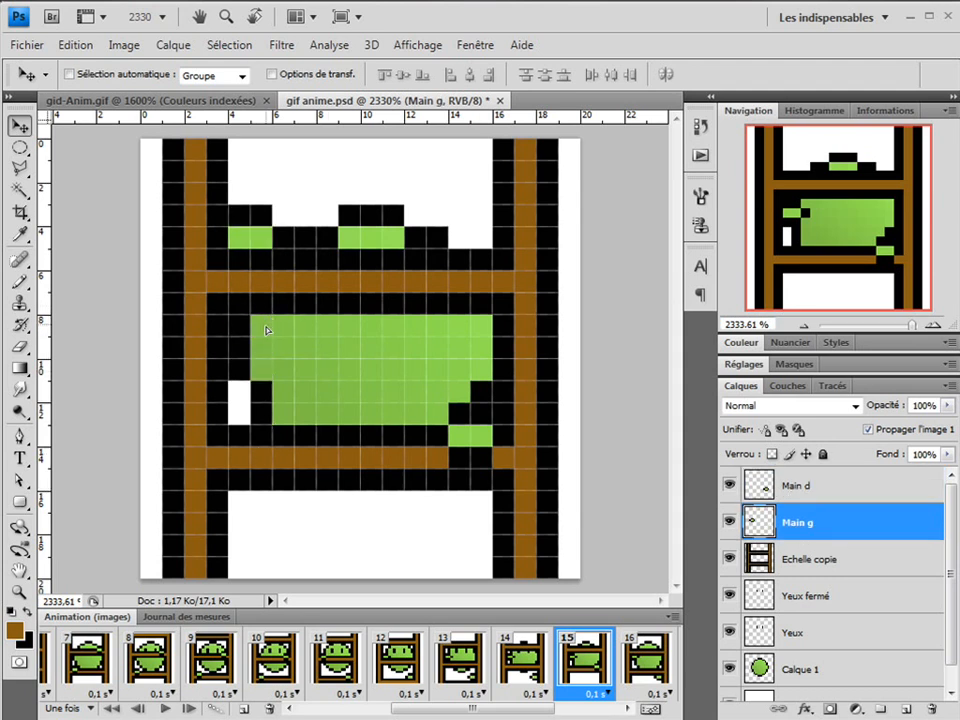
{"action": "key", "text": "Down"}
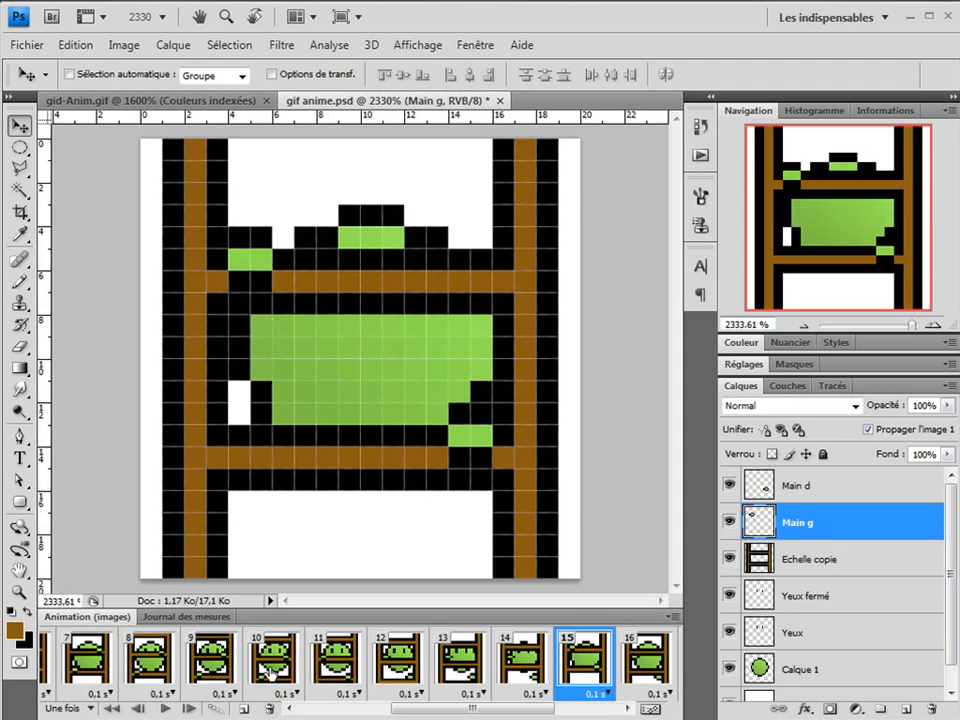
Tween the hand positions across frames 10 to 15, and across frames 15 to 20
{"action": "left_click", "coordinate": [270, 672], "text": "shift"}
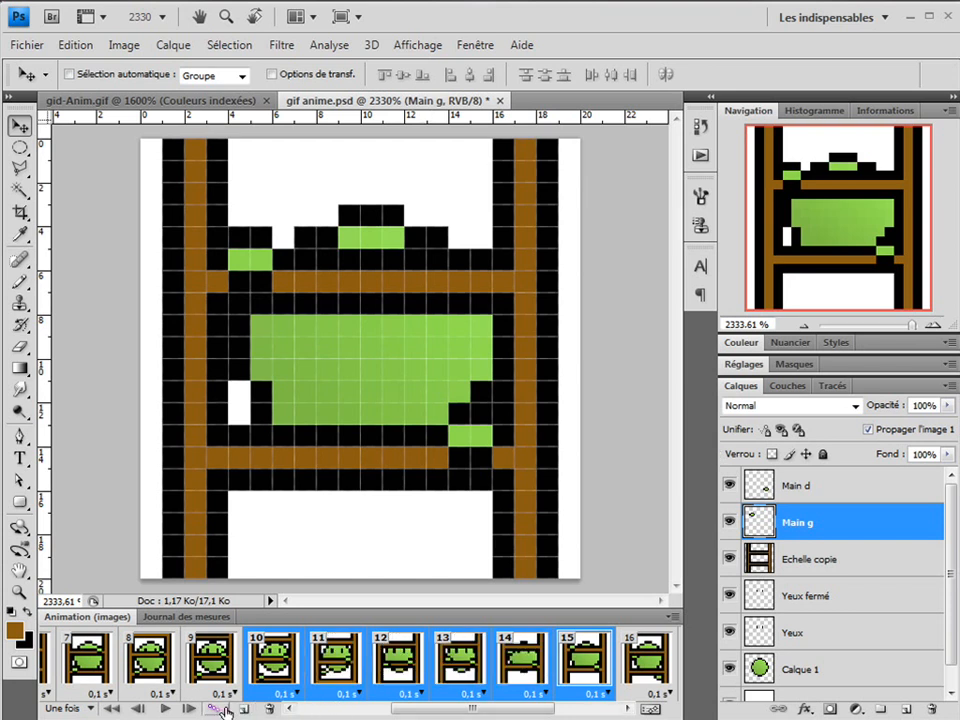
{"action": "left_click_drag", "start_coordinate": [438, 716], "coordinate": [502, 716]}
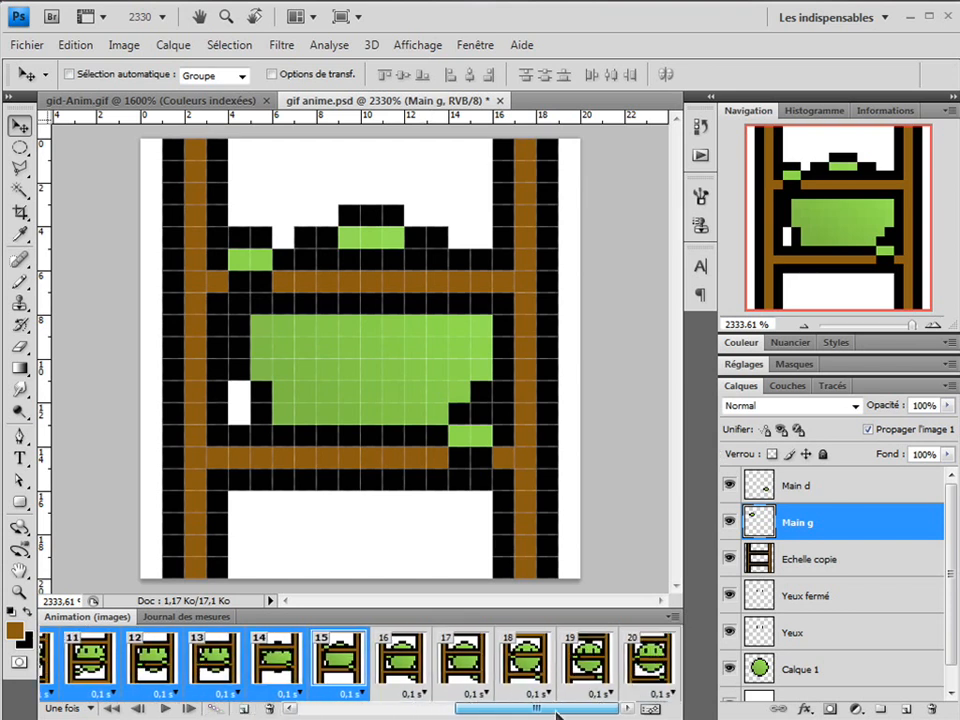
{"action": "left_click", "coordinate": [640, 674]}
{"action": "left_click", "coordinate": [350, 672], "text": "shift"}
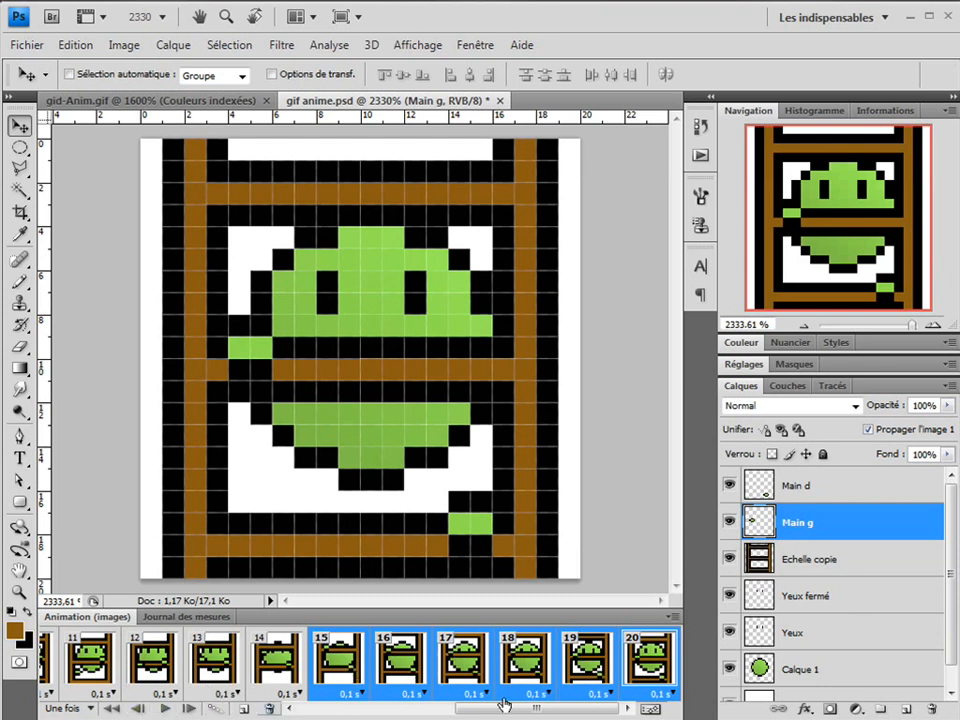
Play the whole animation to check the climbing movement, and bring the first frames back into view
{"action": "left_click", "coordinate": [112, 708]}
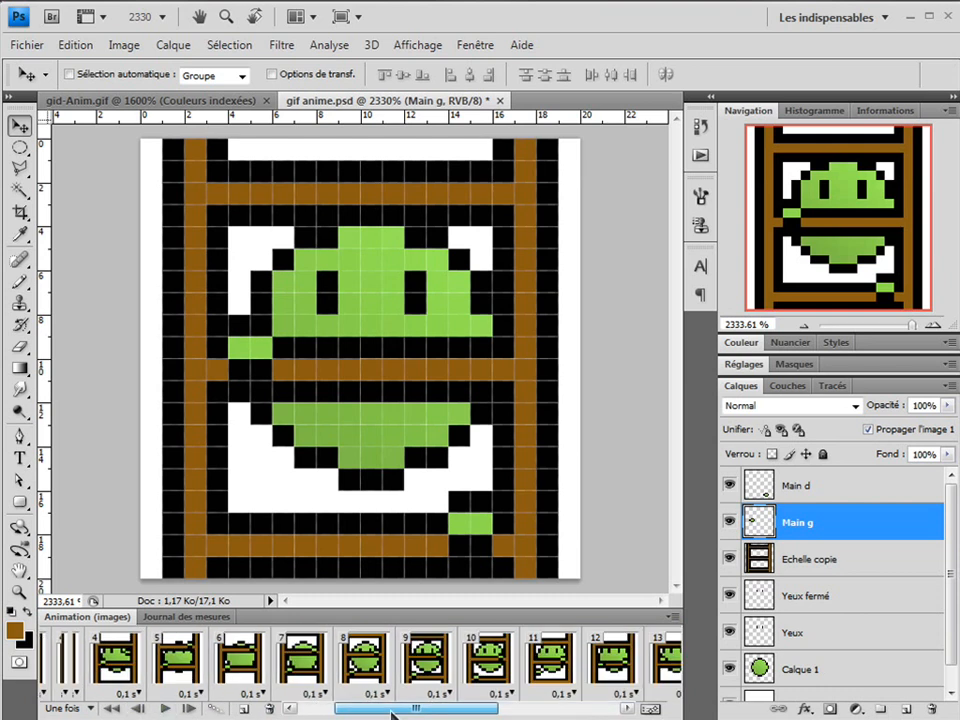
{"action": "left_click", "coordinate": [165, 708]}
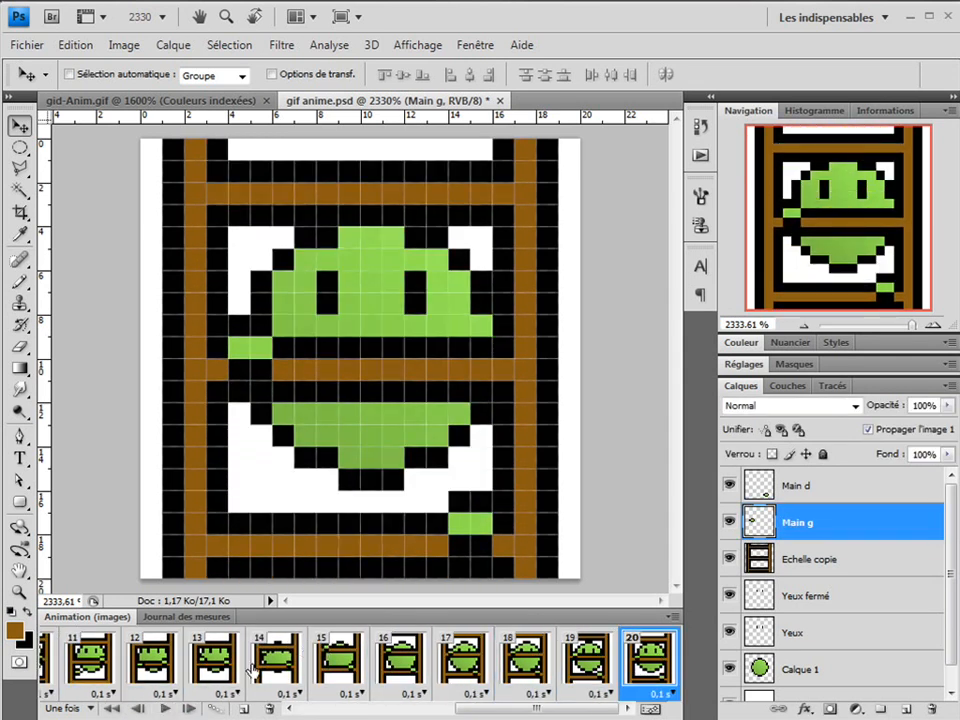
{"action": "left_click_drag", "start_coordinate": [483, 710], "coordinate": [303, 706]}
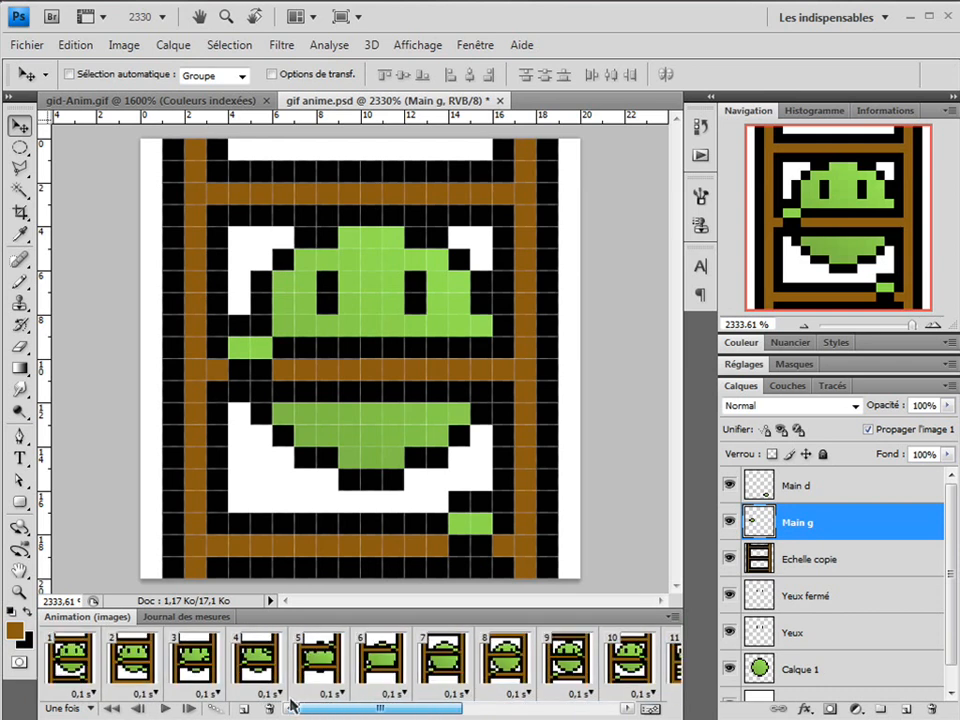
Go back to frame 1 and rename the Calque 1 layer as Corps
{"action": "mouse_move", "coordinate": [290, 700]}
{"action": "left_mouse_down"}
{"action": "mouse_move", "coordinate": [352, 704]}
{"action": "mouse_move", "coordinate": [297, 696]}
{"action": "left_mouse_up"}
{"action": "left_click", "coordinate": [85, 648]}
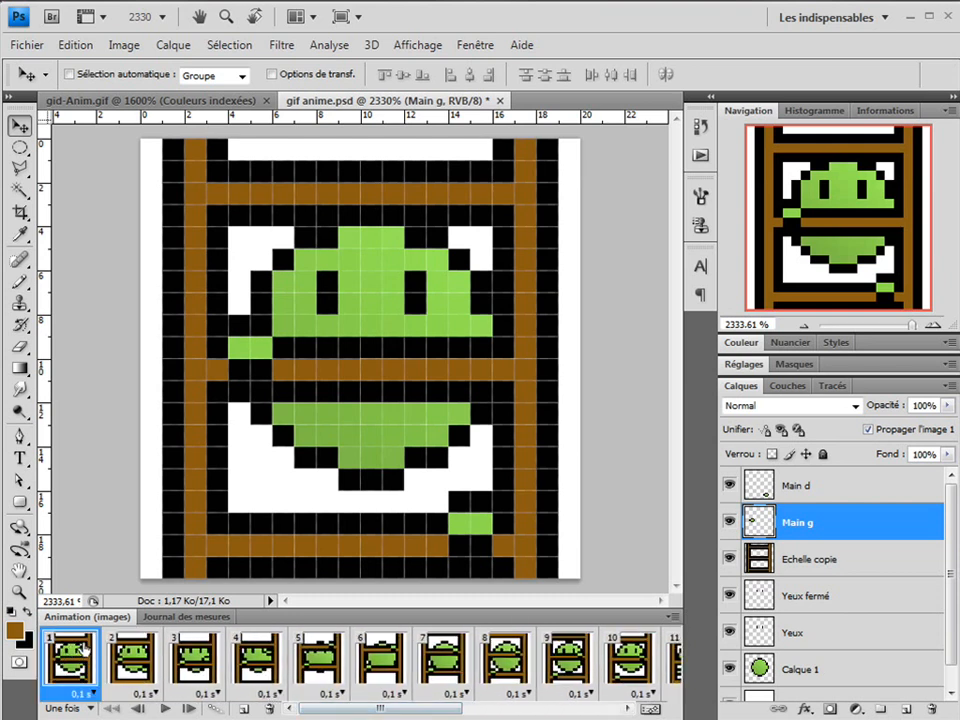
{"action": "left_click", "coordinate": [815, 606]}
{"action": "left_click", "coordinate": [800, 669], "text": "shift"}
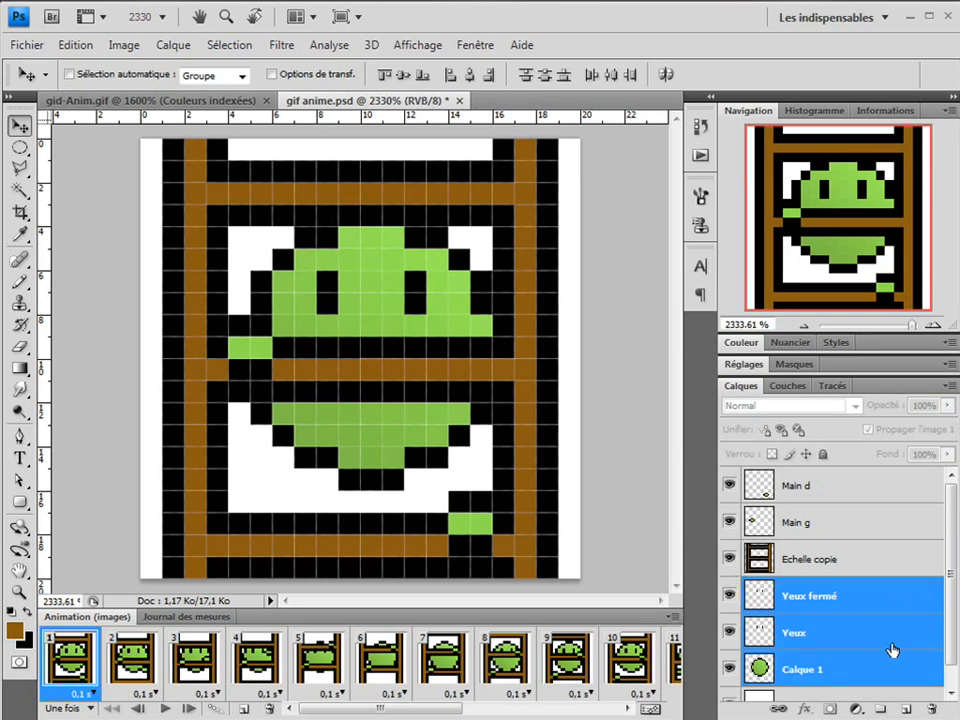
{"action": "left_click", "coordinate": [803, 670]}
{"action": "double_click", "coordinate": [803, 672]}
{"action": "type", "text": "Corps"}
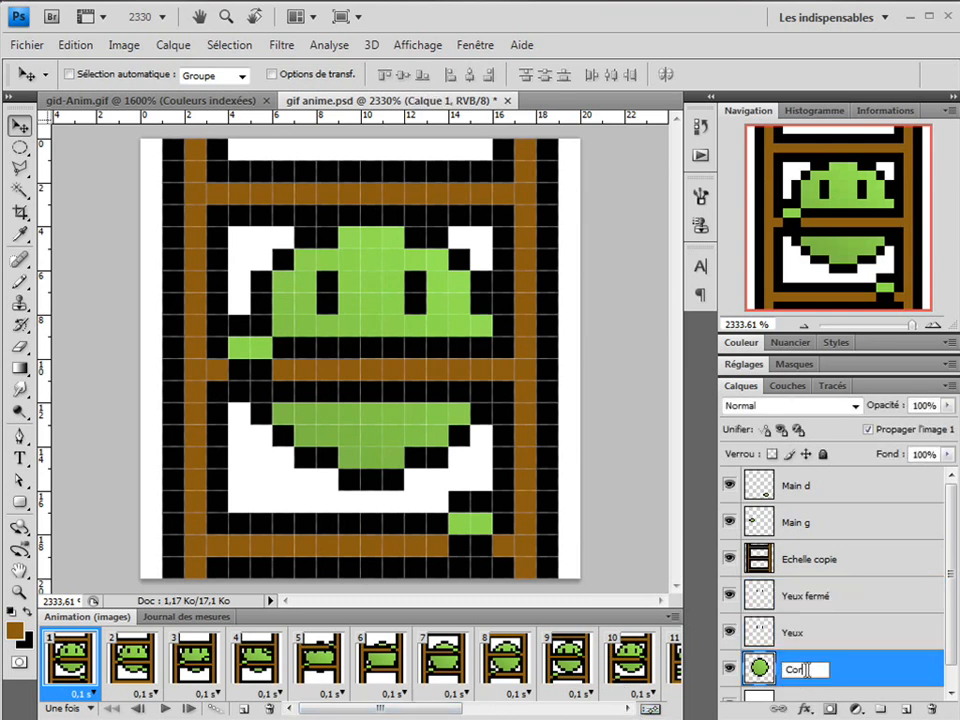
{"action": "key", "text": "Return"}
In frame 10, lower the Yeux fermé, Yeux and Corps layers together by four pixels
{"action": "left_click", "coordinate": [827, 598], "text": "shift"}
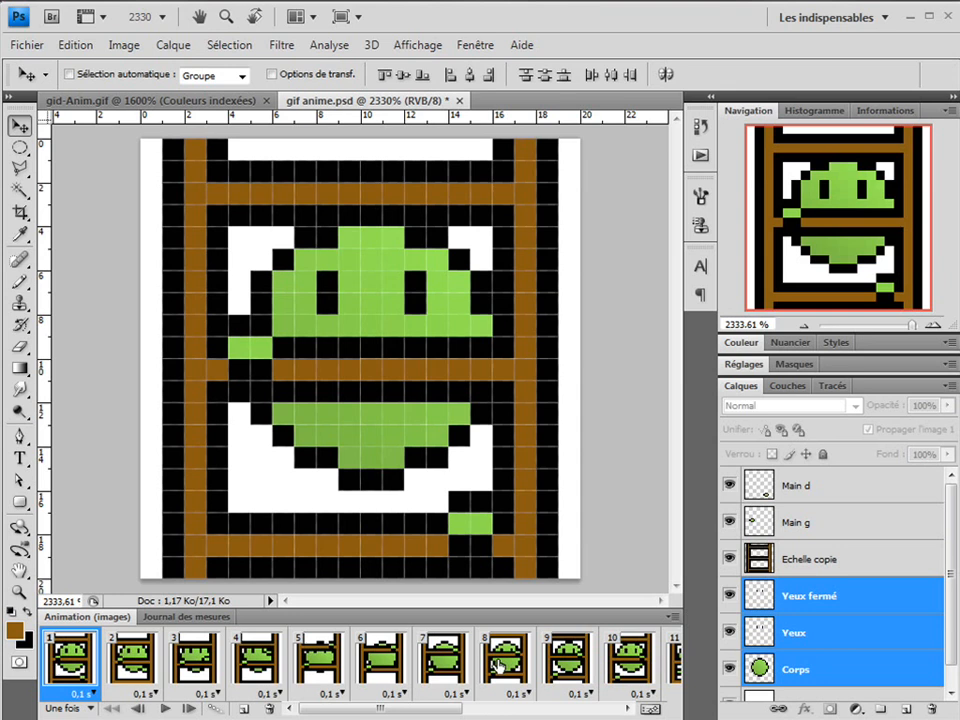
{"action": "left_click", "coordinate": [620, 670]}
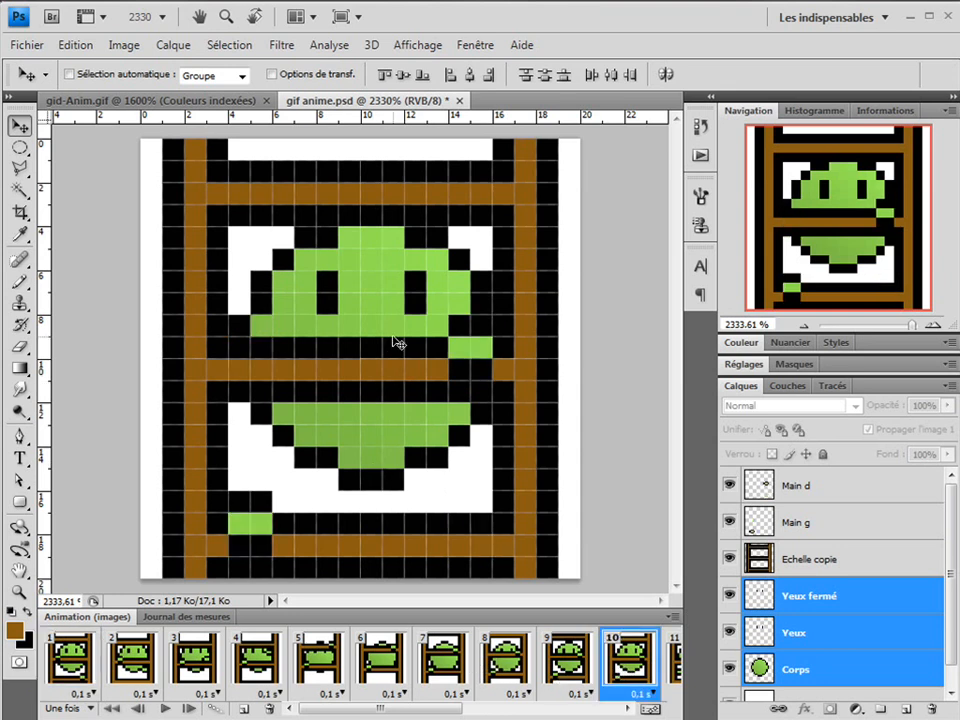
{"action": "left_click_drag", "start_coordinate": [398, 340], "coordinate": [368, 428]}
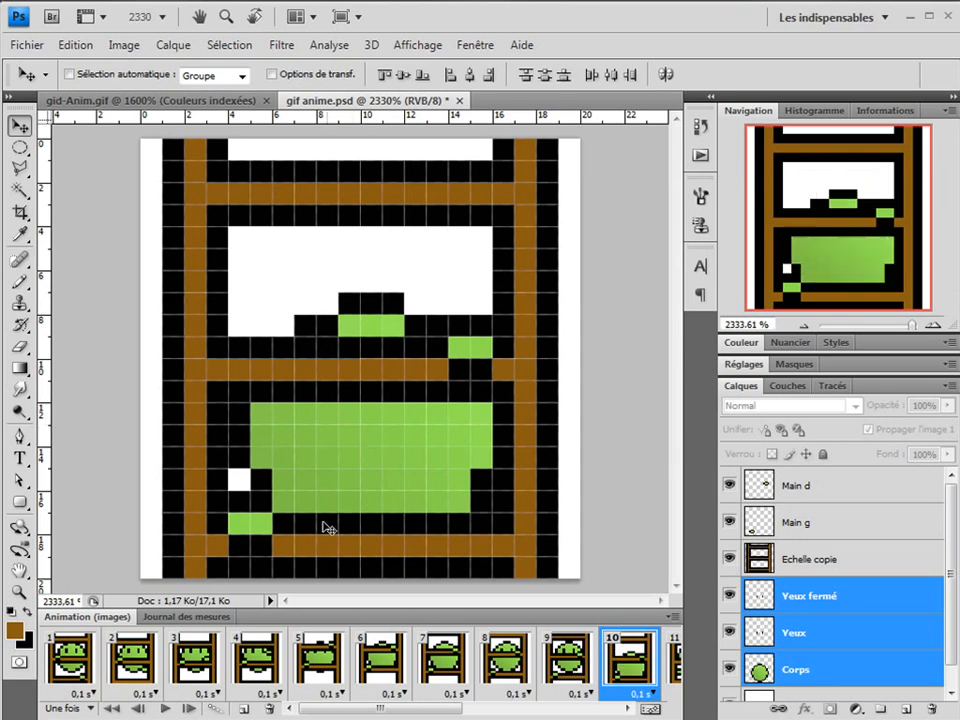
Tween the lowered body and eyes across frames 1 to 10, and across frames 10 to 20
{"action": "left_click", "coordinate": [86, 664], "text": "shift"}
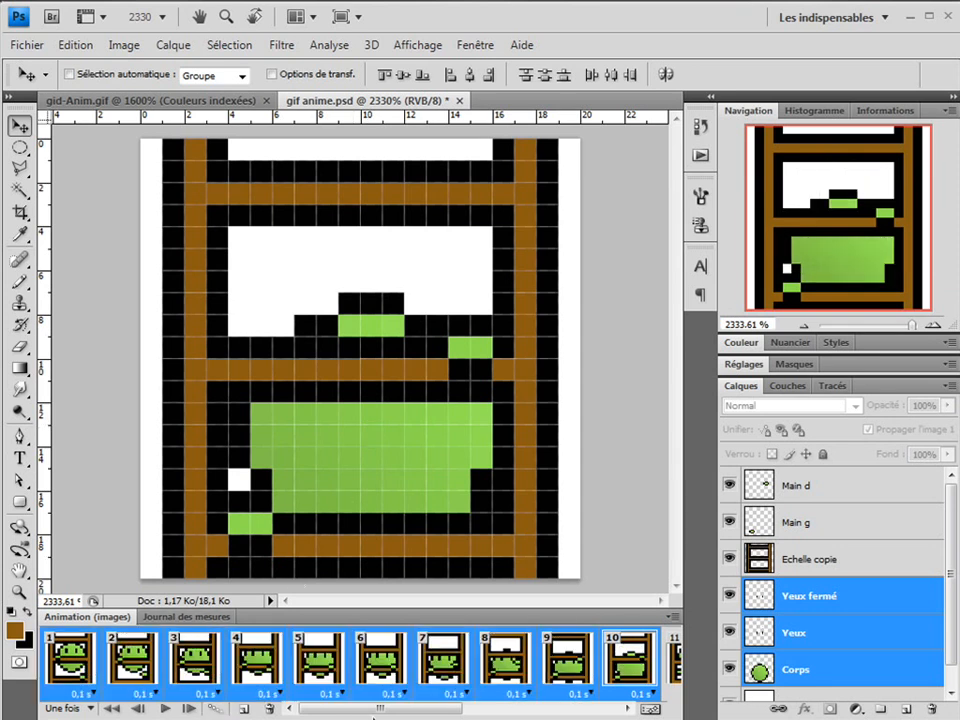
{"action": "scroll", "coordinate": [103, 670], "scroll_direction": "right", "scroll_amount": 8}
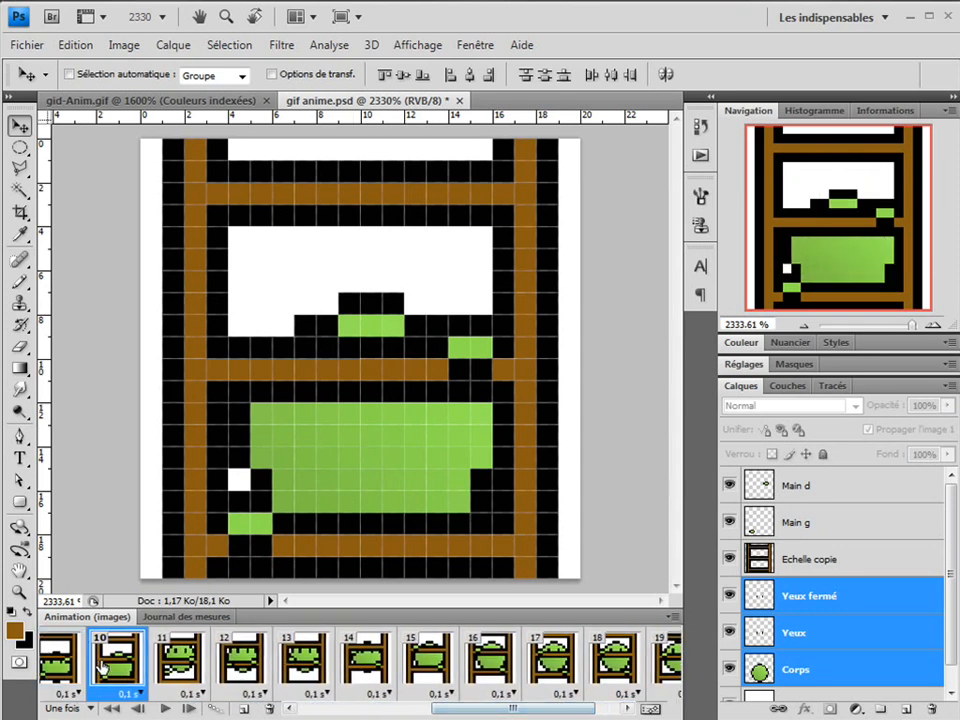
{"action": "scroll", "coordinate": [504, 690], "scroll_direction": "right", "scroll_amount": 3}
{"action": "left_click", "coordinate": [640, 656], "text": "shift"}
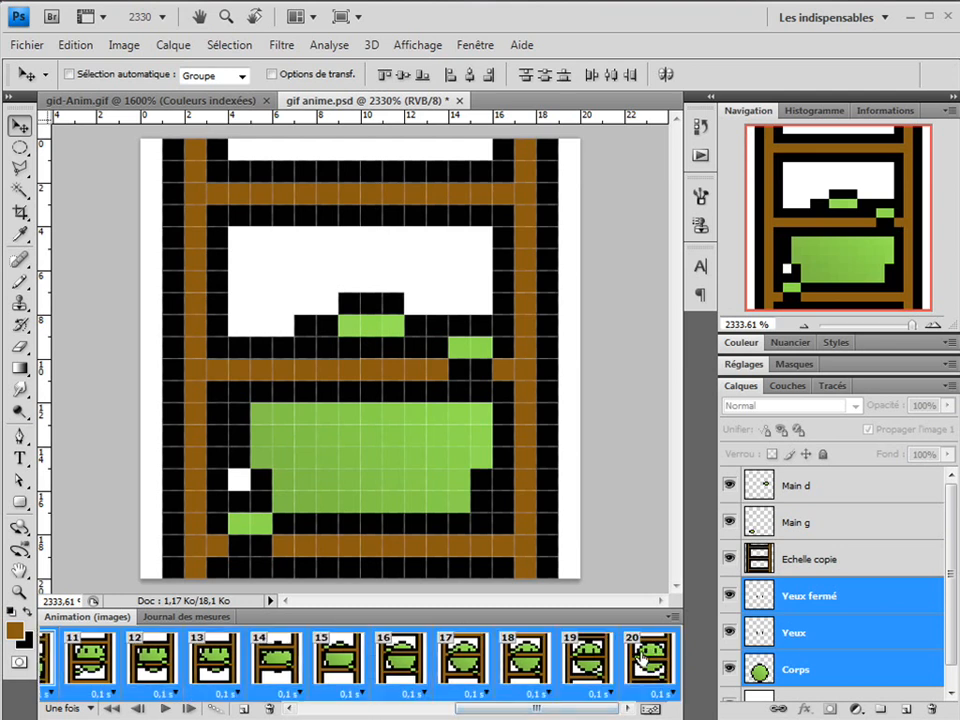
Try switching the visibility of the Yeux fermé and Yeux layers across frames 10 to 13, and check frame 9
{"action": "left_click_drag", "start_coordinate": [537, 708], "coordinate": [445, 709]}
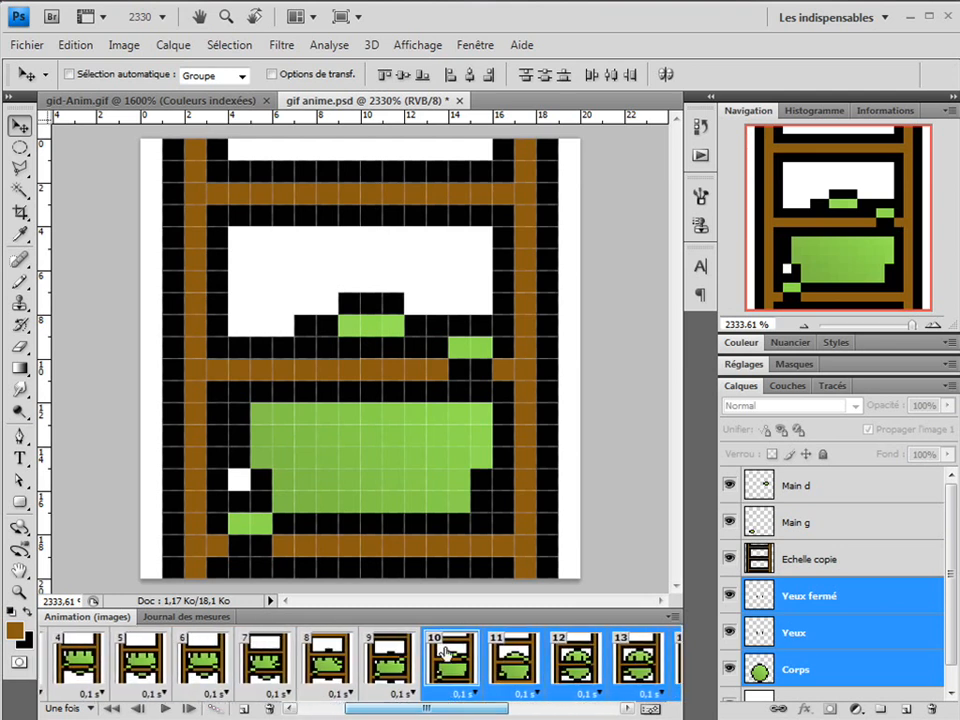
{"action": "left_click", "coordinate": [625, 652], "text": "shift"}
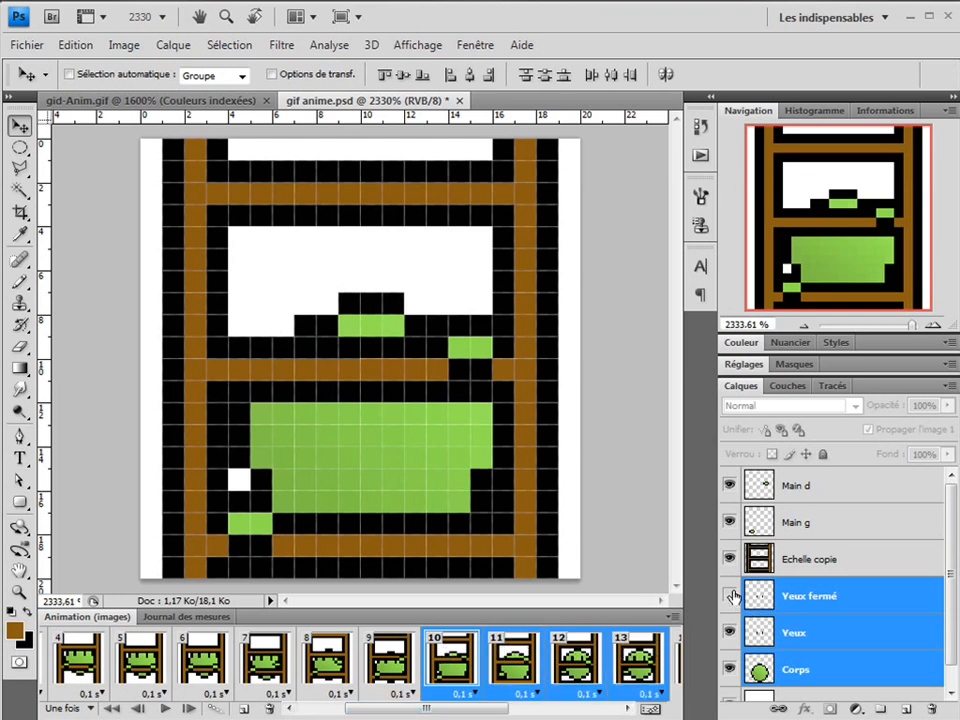
{"action": "left_click", "coordinate": [730, 632]}
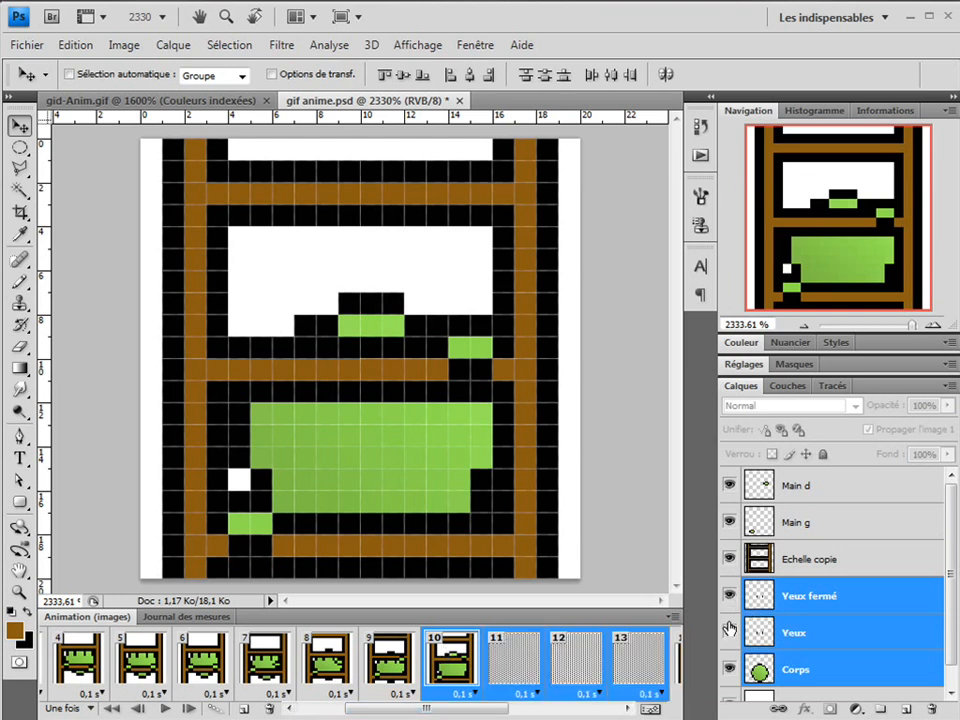
{"action": "left_click", "coordinate": [826, 634]}
{"action": "left_click", "coordinate": [395, 668]}
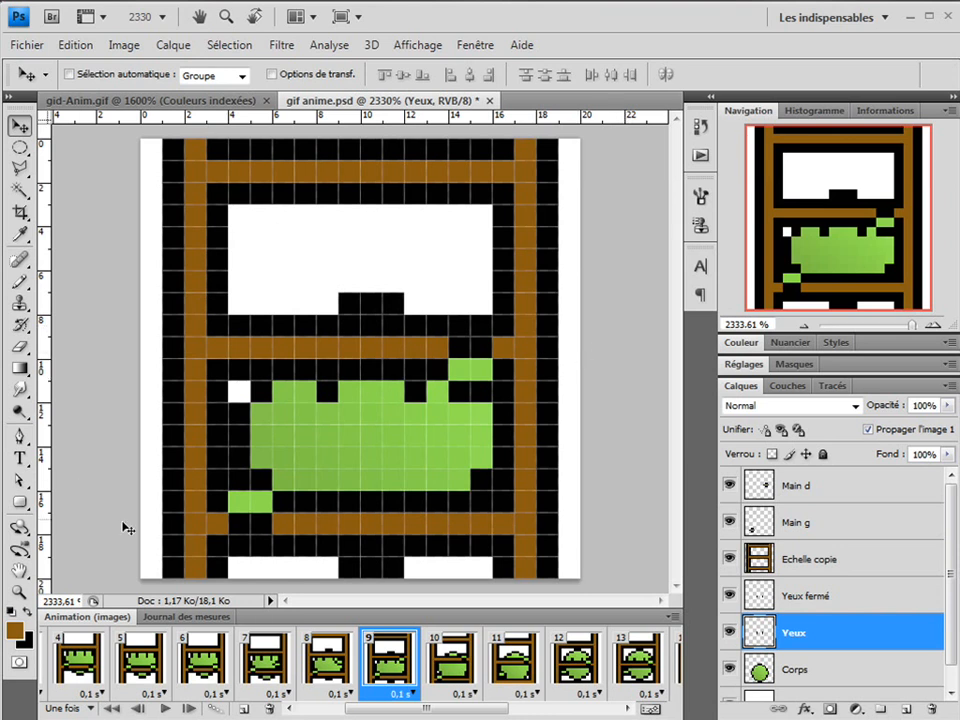
From frame 1, open the animation for web export as a GIF and set its looping to Toujours
{"action": "left_click_drag", "start_coordinate": [437, 707], "coordinate": [367, 716]}
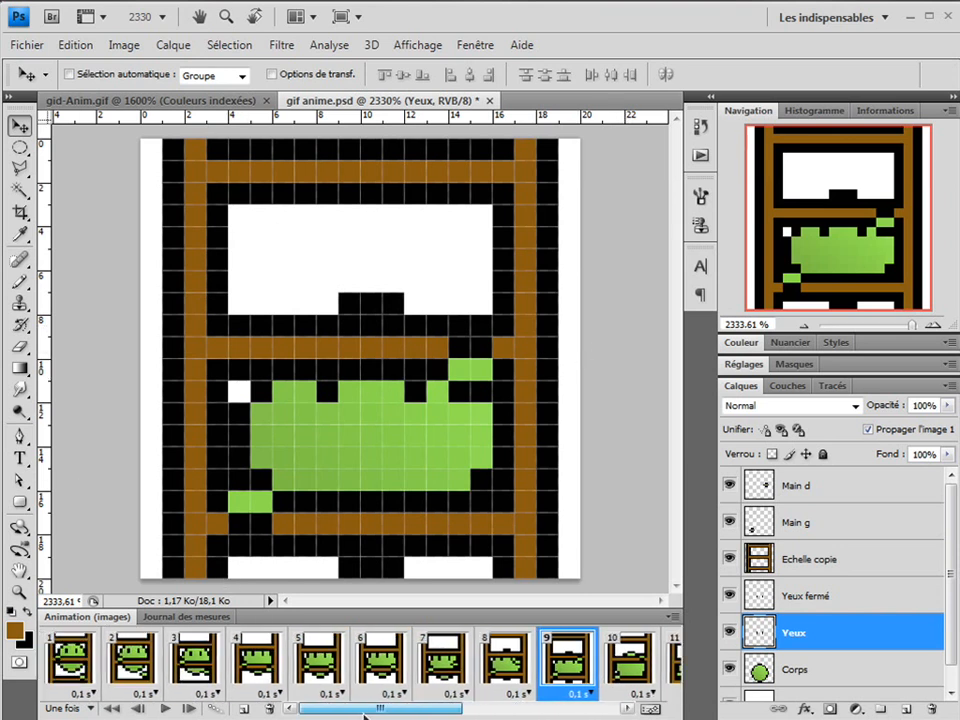
{"action": "left_click", "coordinate": [62, 662]}
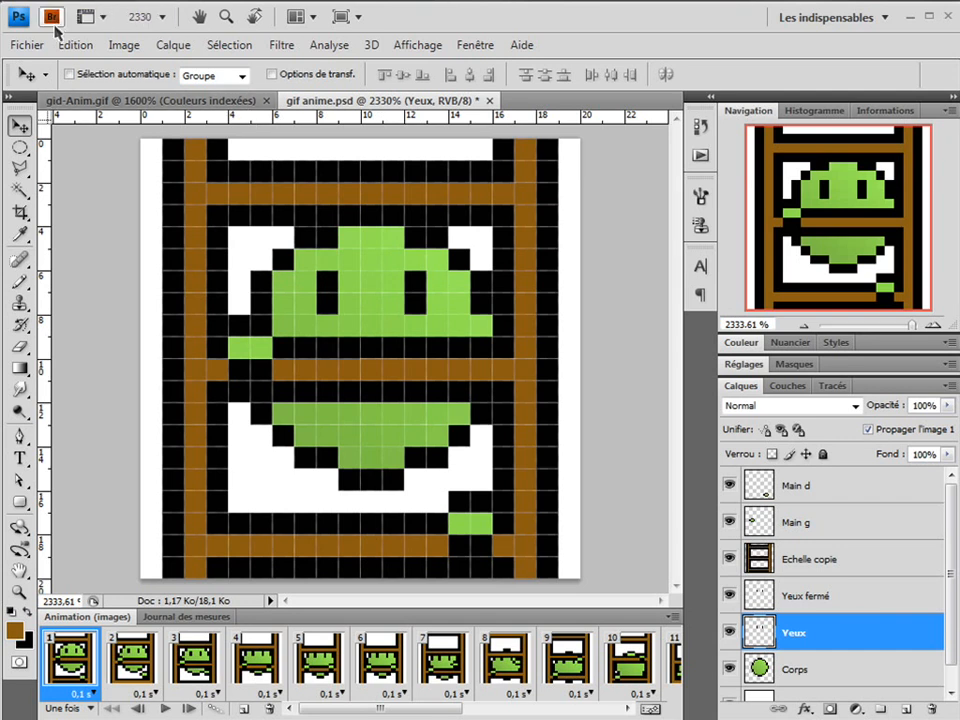
{"action": "left_click", "coordinate": [27, 45]}
{"action": "mouse_move", "coordinate": [75, 45]}
{"action": "mouse_move", "coordinate": [27, 45]}
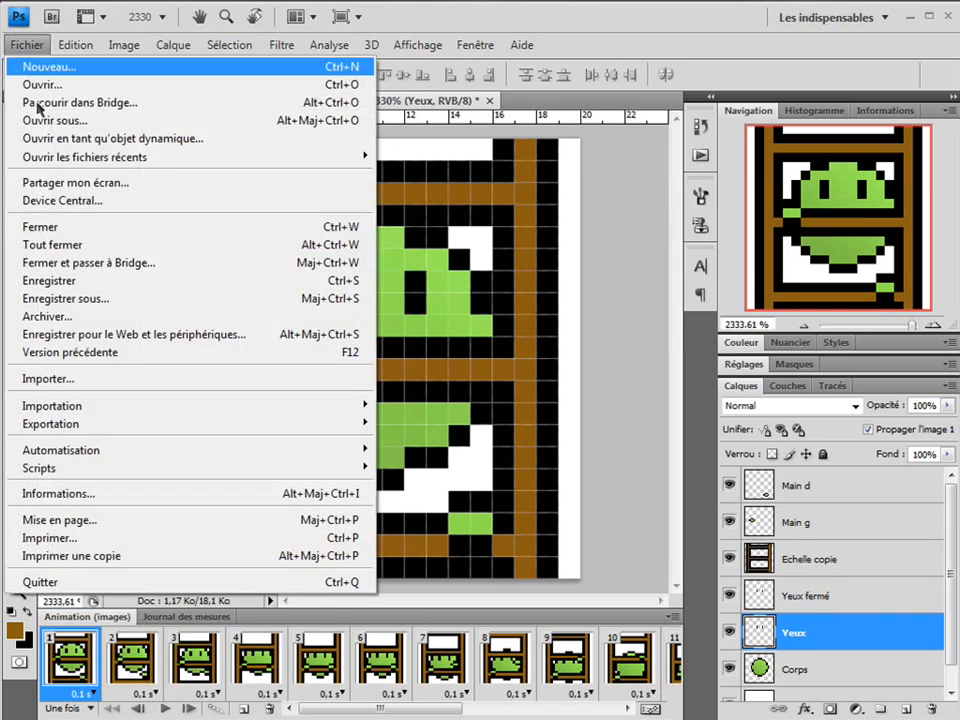
{"action": "left_click", "coordinate": [126, 334]}
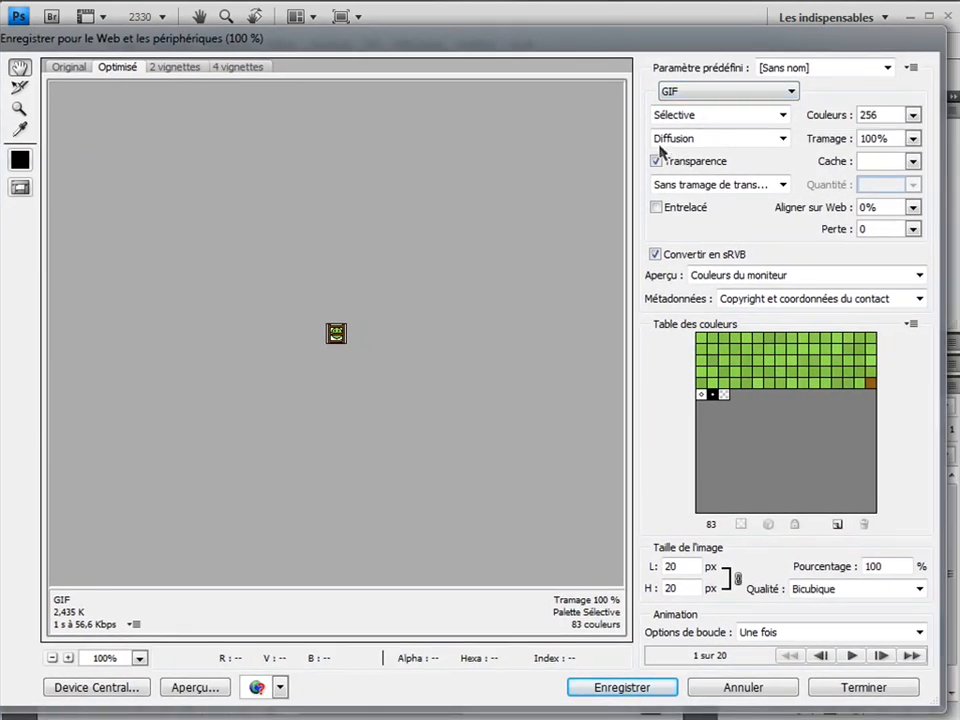
{"action": "left_click", "coordinate": [765, 632]}
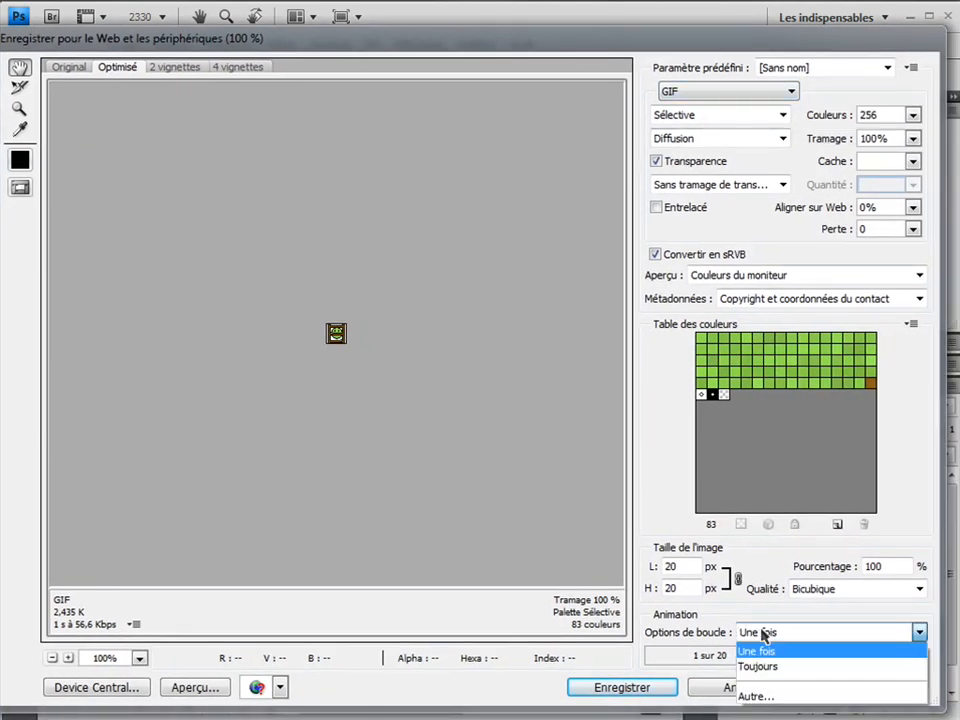
{"action": "left_click", "coordinate": [766, 667]}
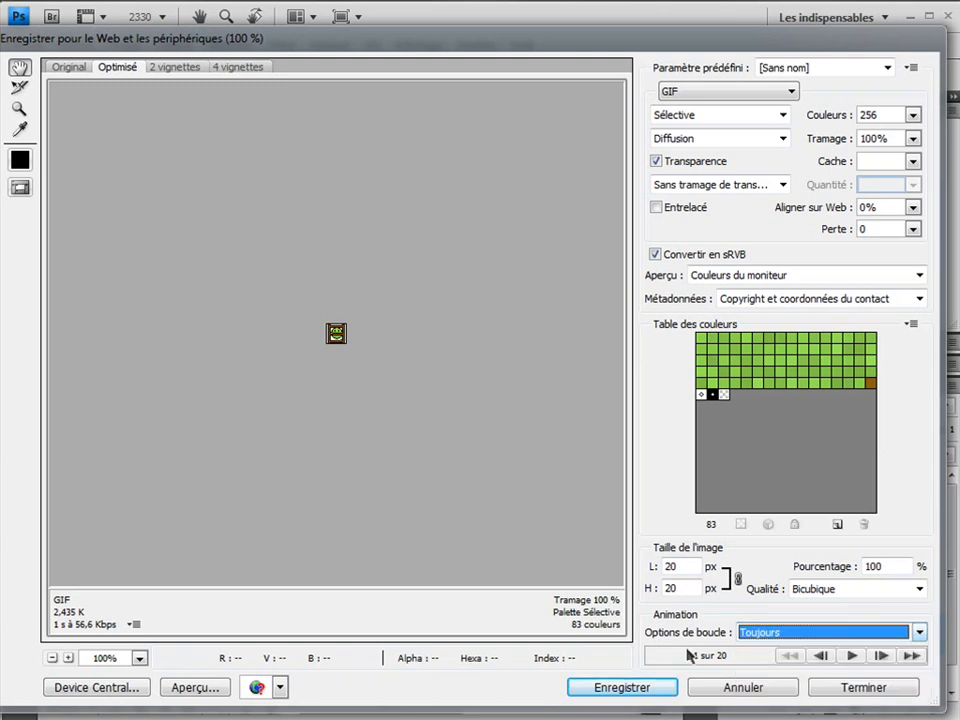
Preview the looping animation and save it to the desktop, overwriting gid-Anim.gif
{"action": "left_click", "coordinate": [853, 659]}
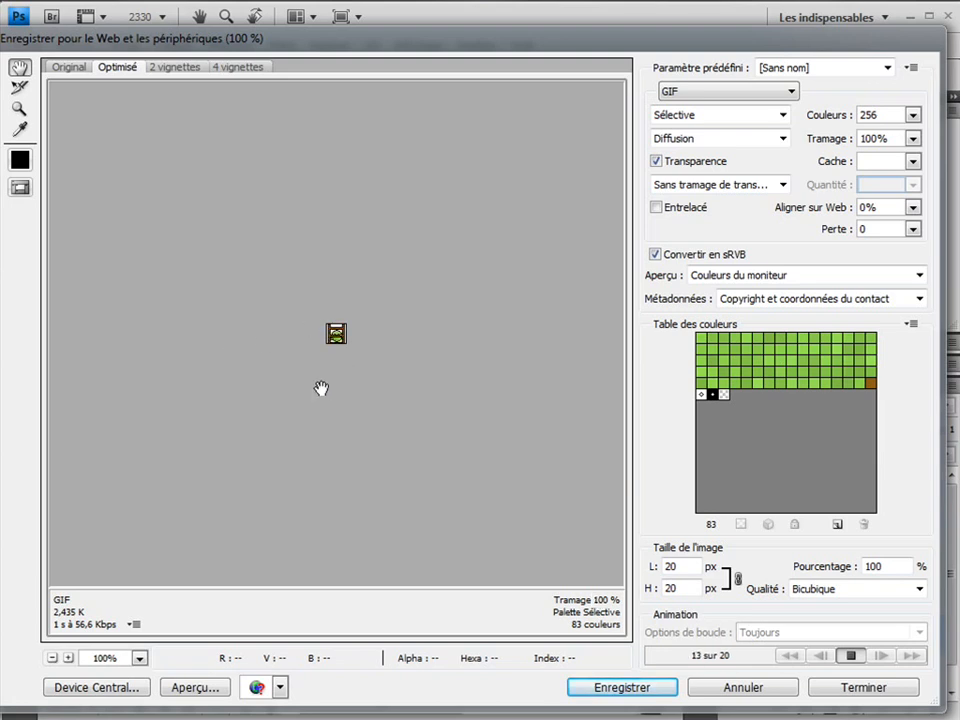
{"action": "left_click", "coordinate": [621, 688]}
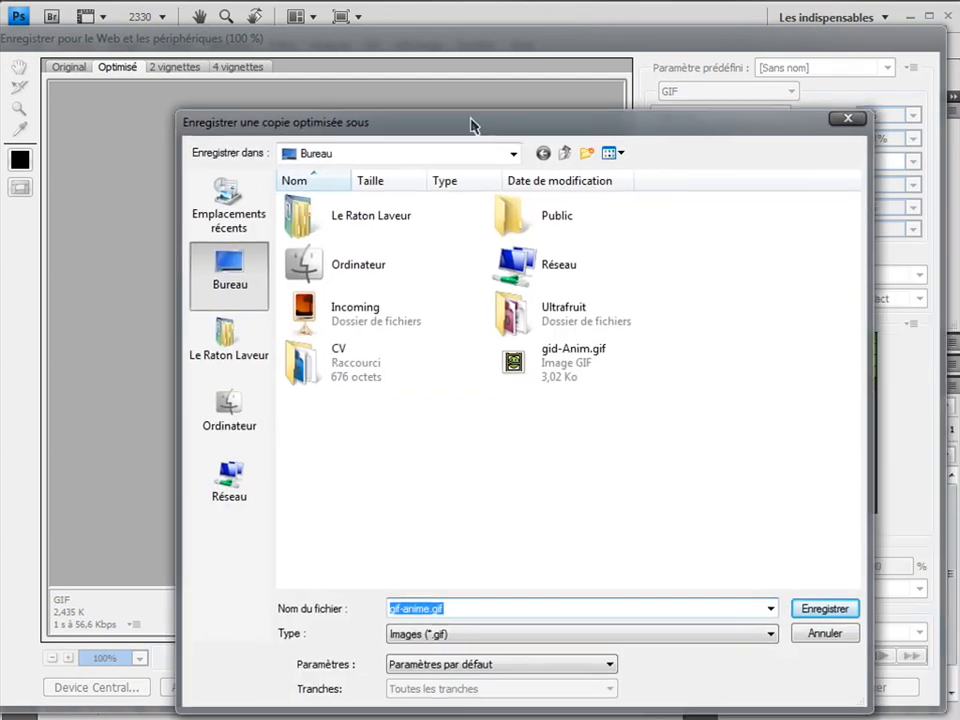
{"action": "double_click", "coordinate": [557, 355]}
{"action": "left_click", "coordinate": [917, 481]}
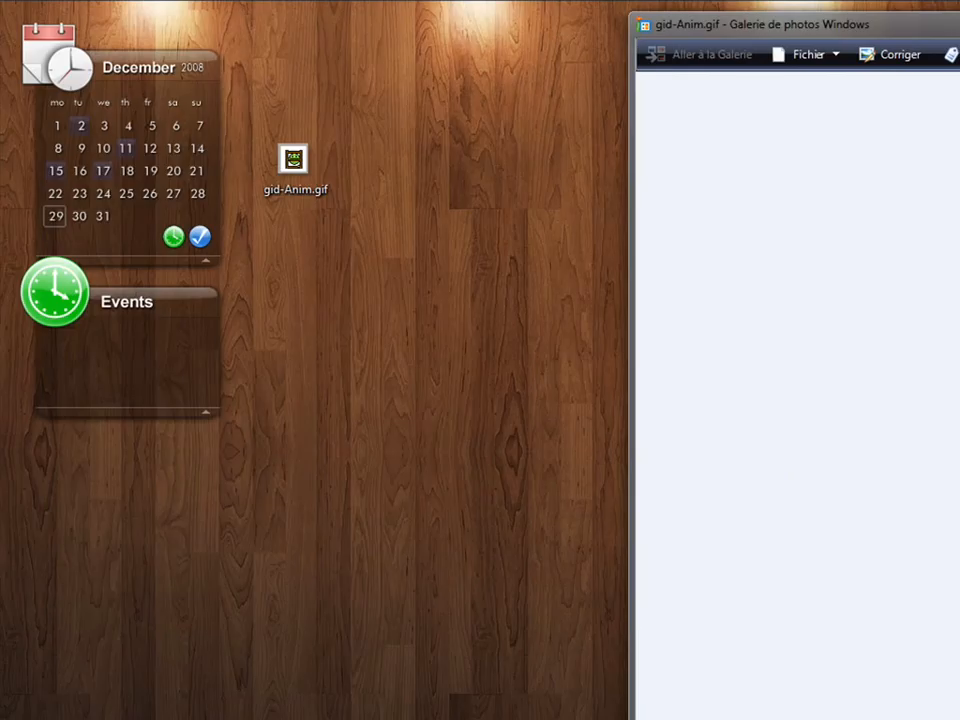
Inspect the exported gid-Anim.gif in Galerie de photos Windows, close that viewer, and open the file in Firefox to watch it play
{"action": "left_click_drag", "start_coordinate": [959, 24], "coordinate": [514, 8]}
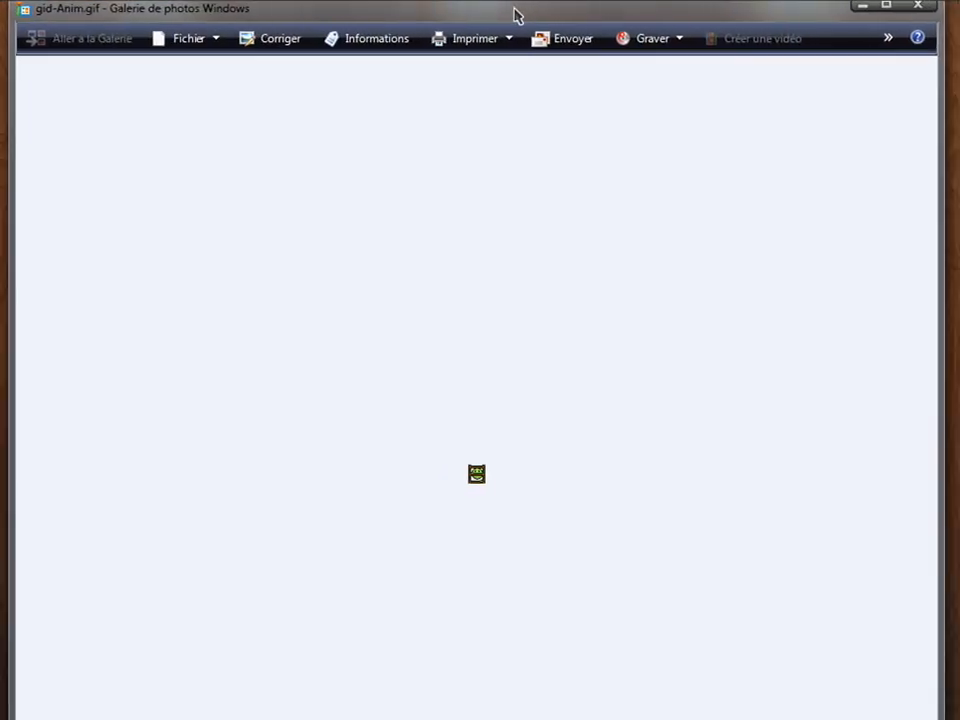
{"action": "left_click_drag", "start_coordinate": [940, 719], "coordinate": [866, 698]}
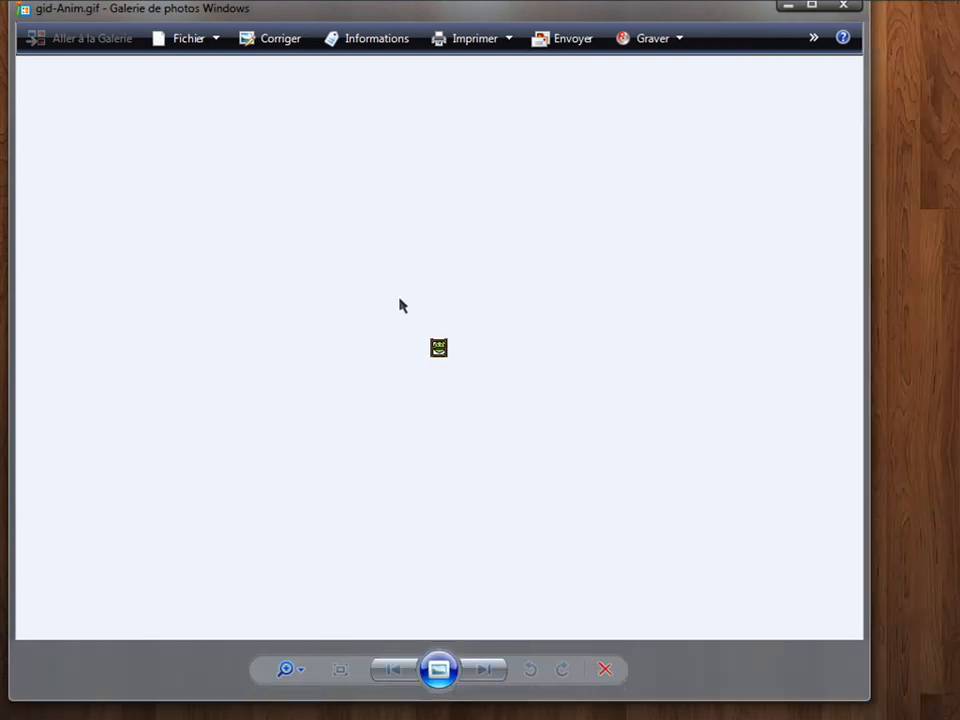
{"action": "left_click", "coordinate": [836, 7]}
{"action": "left_click_drag", "start_coordinate": [394, 197], "coordinate": [199, 1]}
{"action": "left_click_drag", "start_coordinate": [296, 162], "coordinate": [468, 214]}
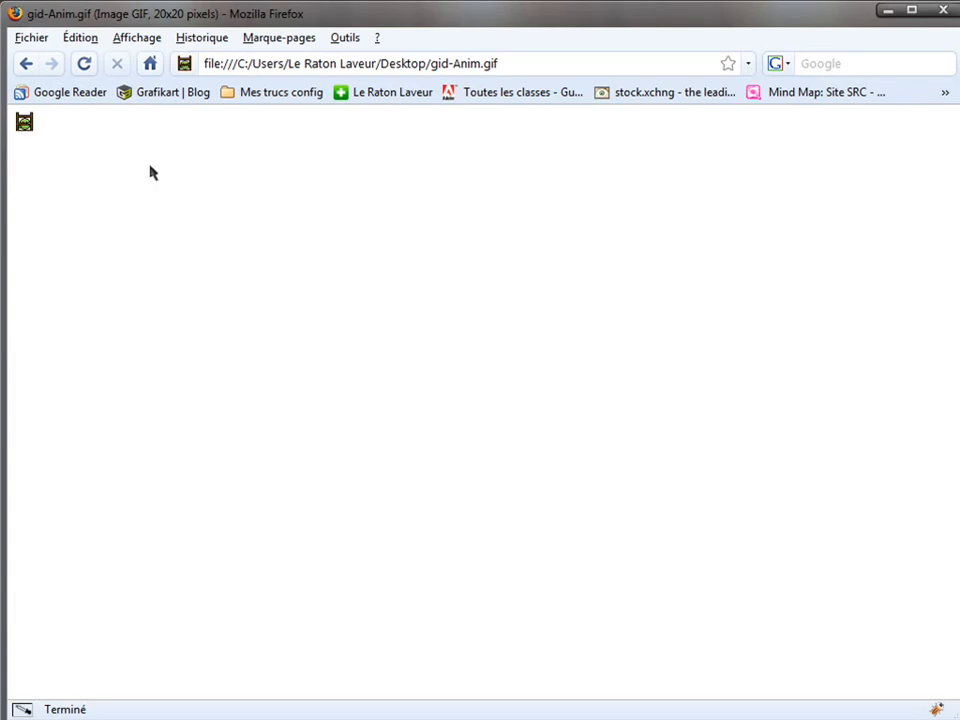